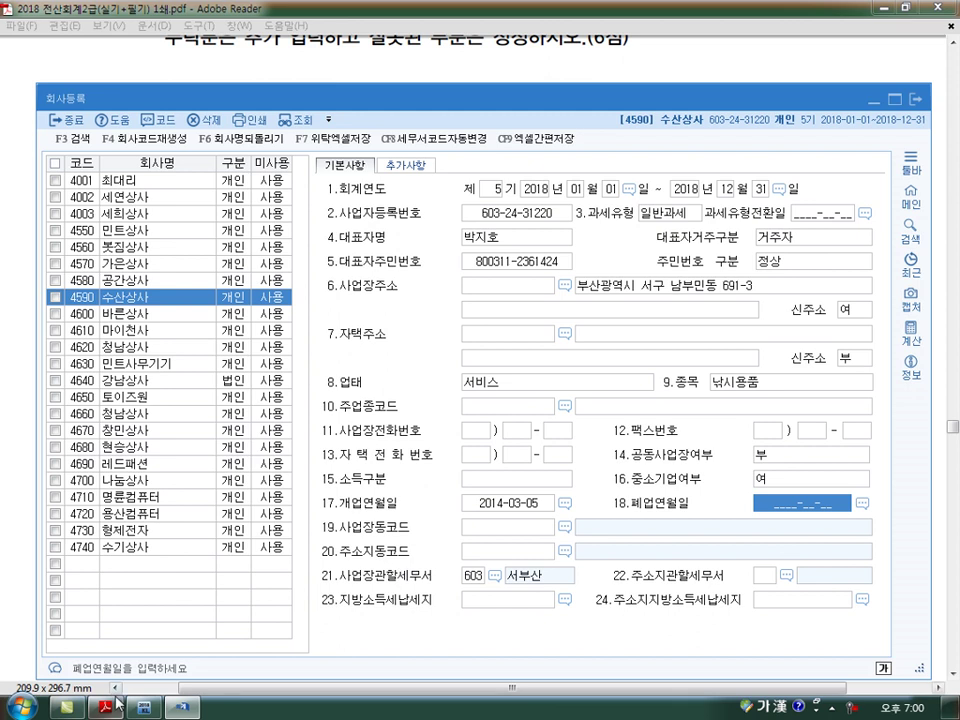
Correct the 사업장주소 of 수산상사 in 회사등록 to the road-name business address shown on the registration certificate in the PDF.
key(alt+Tab)
click(503, 370)
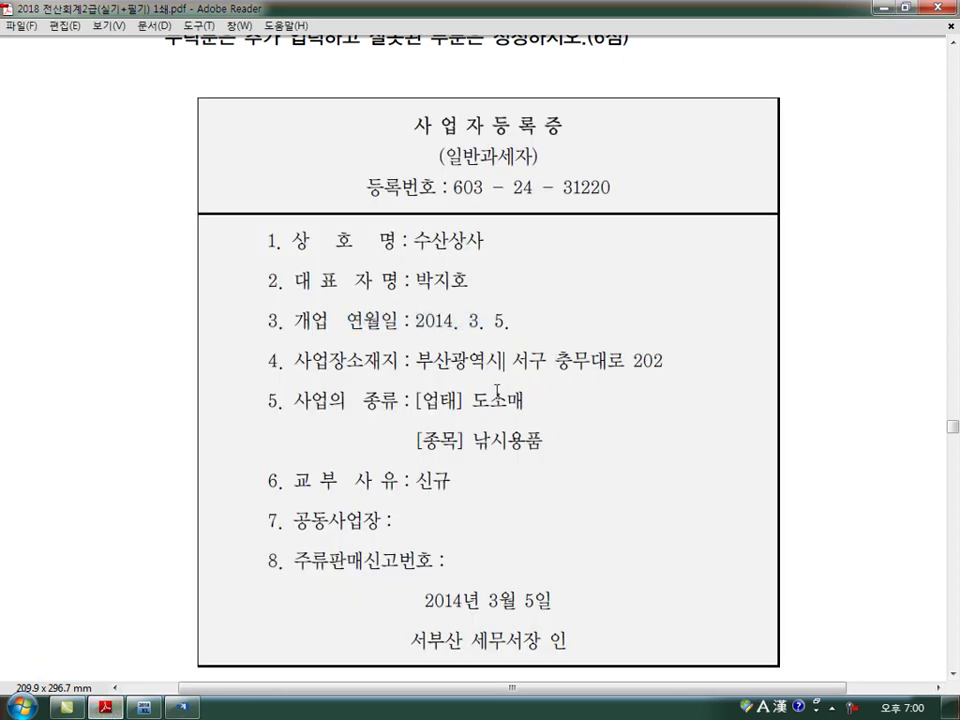
click(182, 707)
click(642, 288)
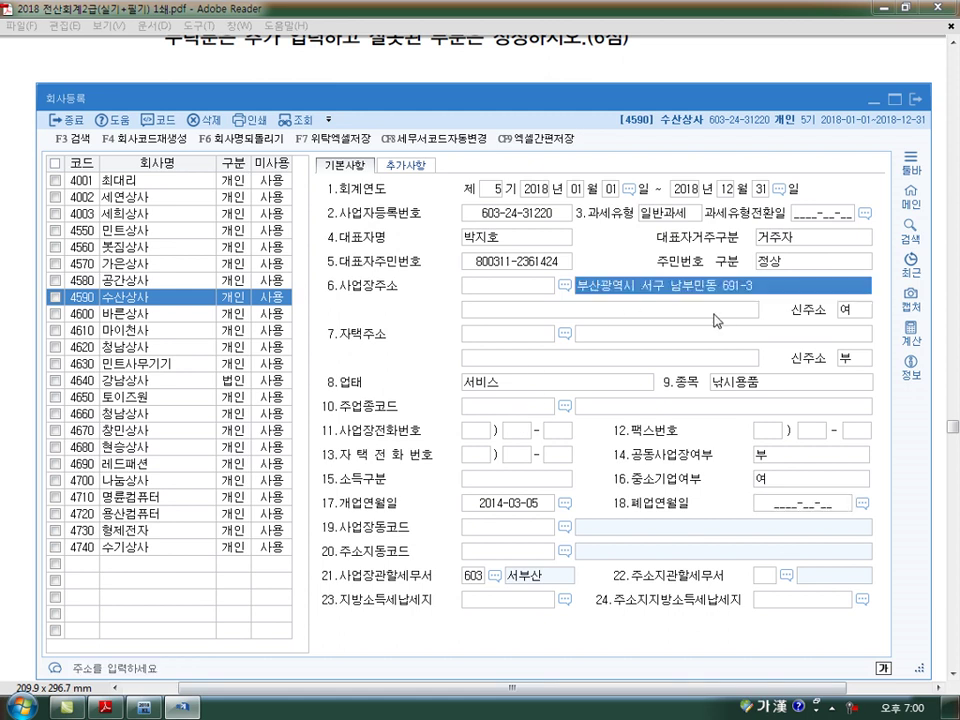
key(End)
key(BackSpace)
key(BackSpace)
key(BackSpace)
key(BackSpace)
key(BackSpace)
key(BackSpace)
key(BackSpace)
key(BackSpace)
key(BackSpace)
key(BackSpace)
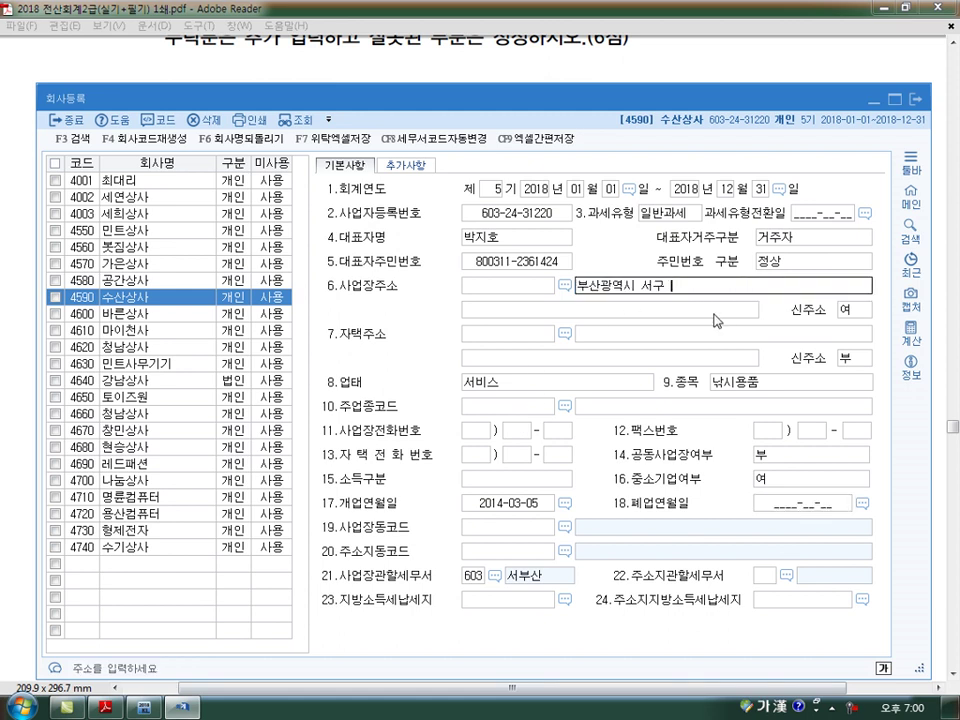
text(충무)
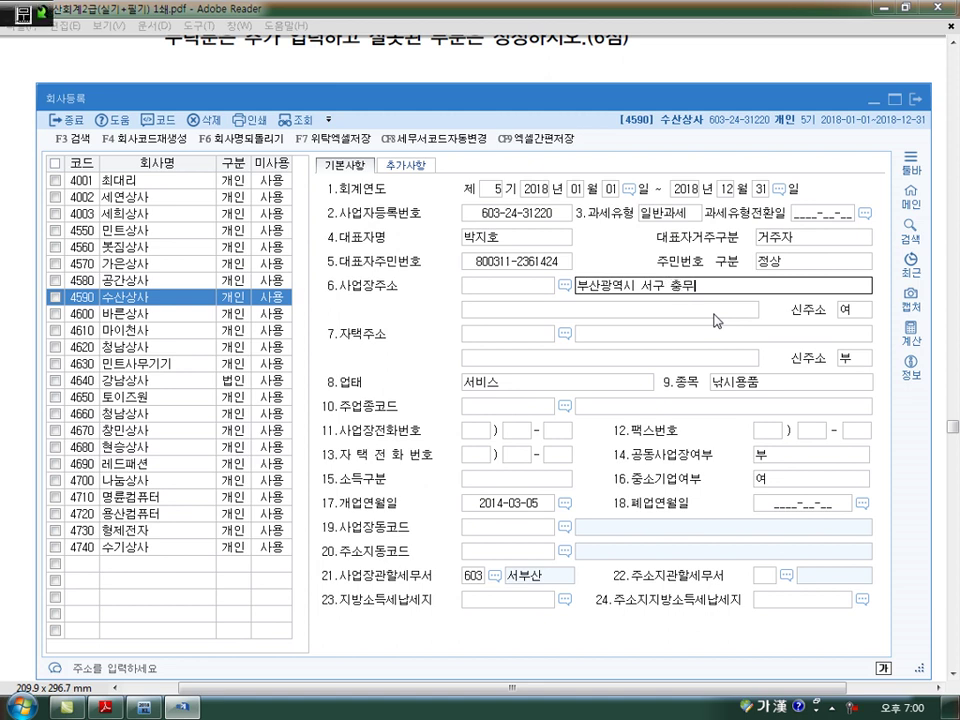
text(대로 20)
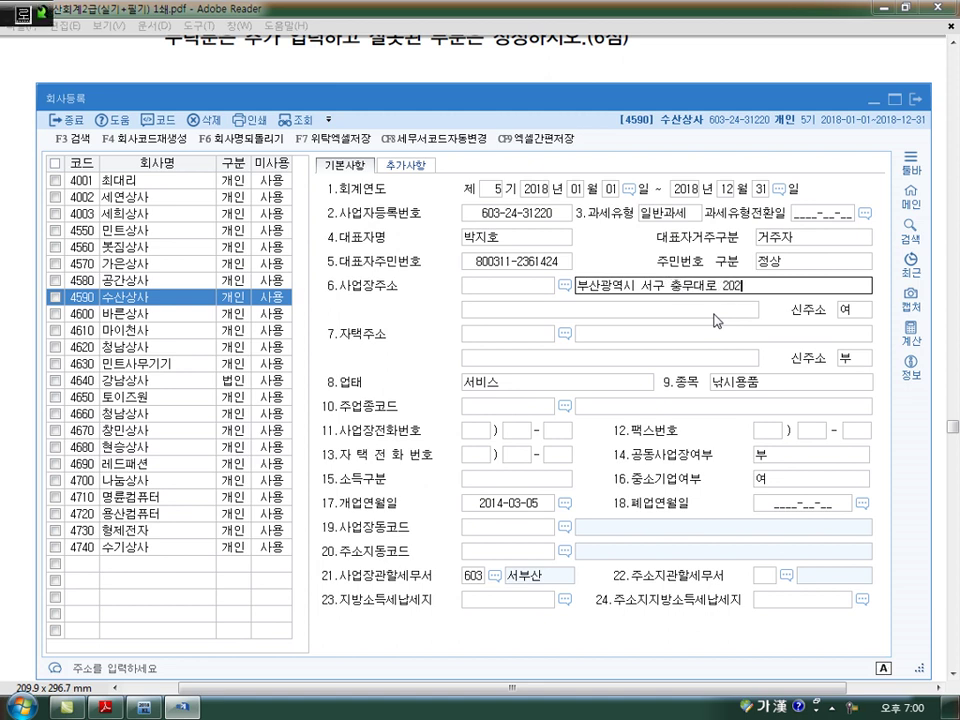
text(2)
key(Return)
Change the 업태 of 수산상사 to 도소매 as stated on the registration certificate, and close 회사등록.
click(105, 707)
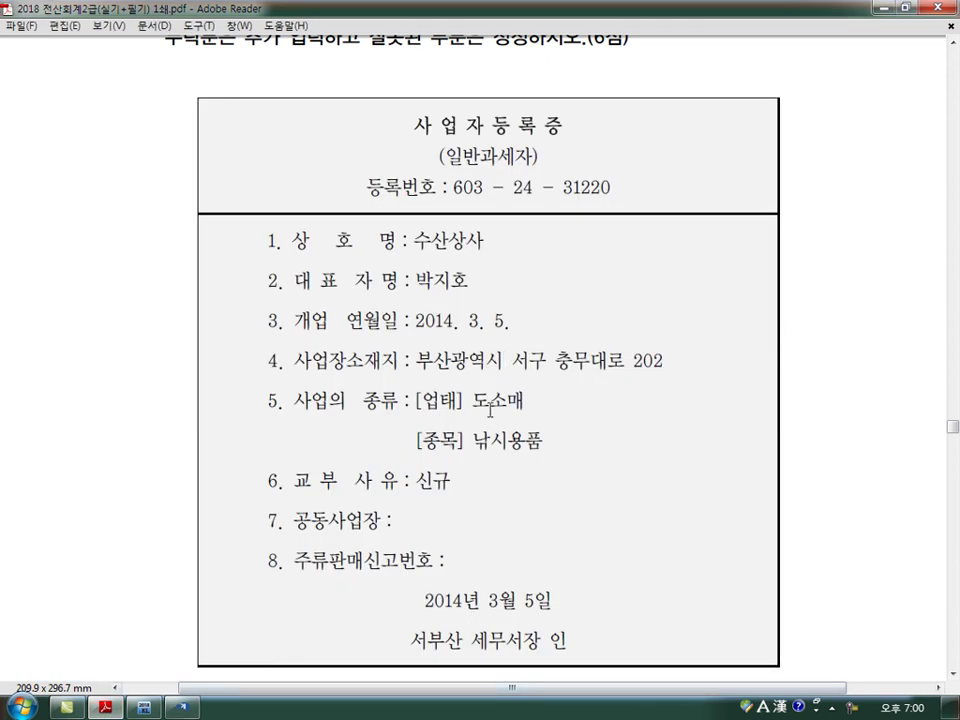
key(alt+Tab)
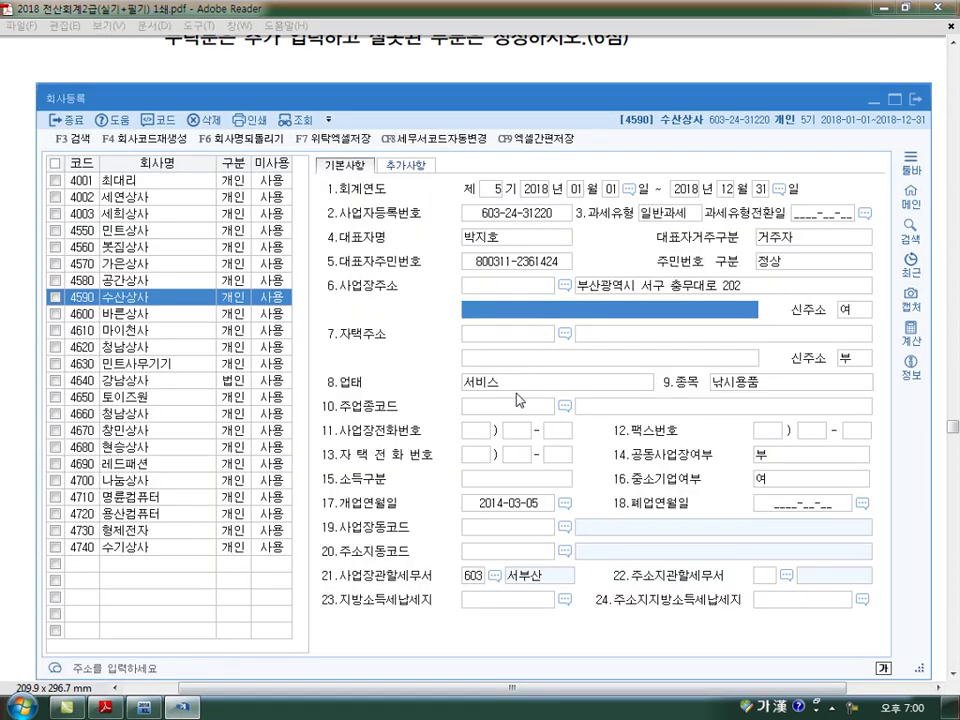
click(518, 388)
text(도소매)
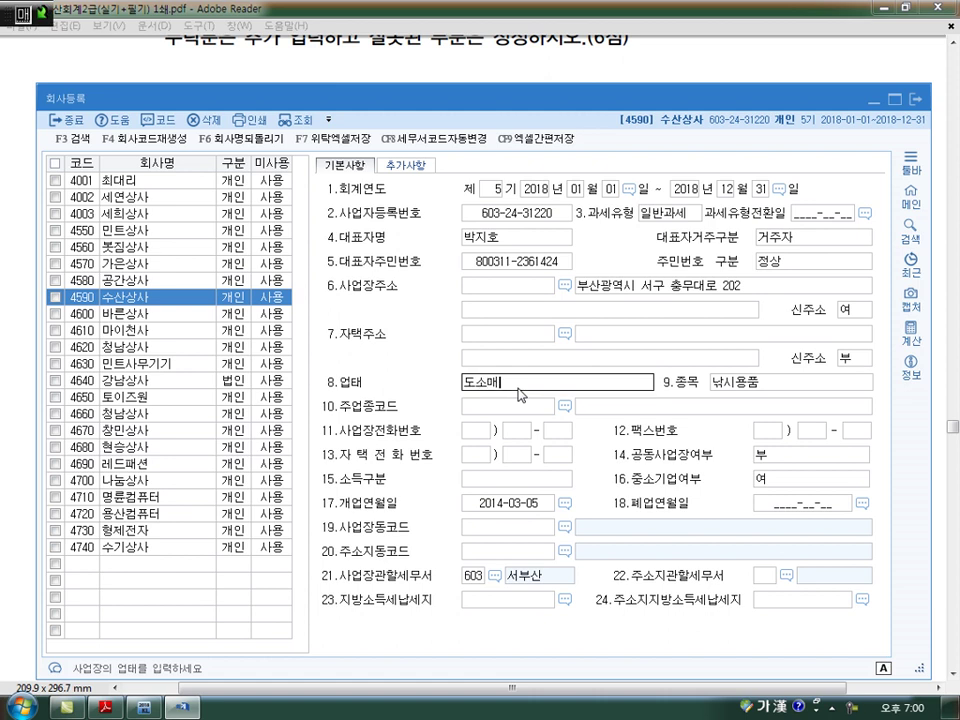
key(Return)
key(Return)
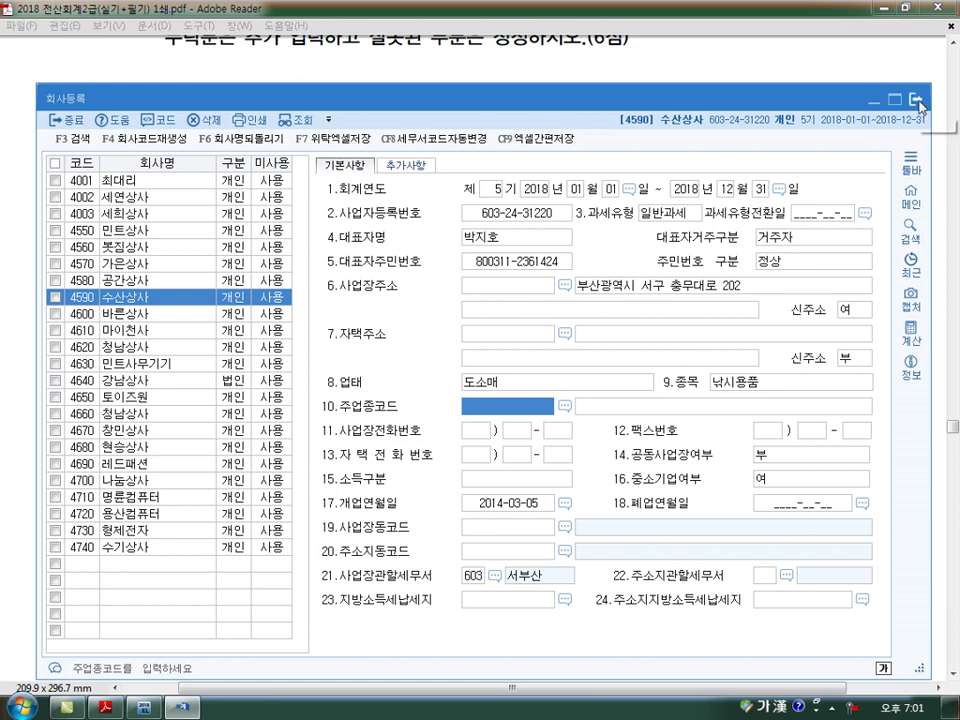
click(915, 98)
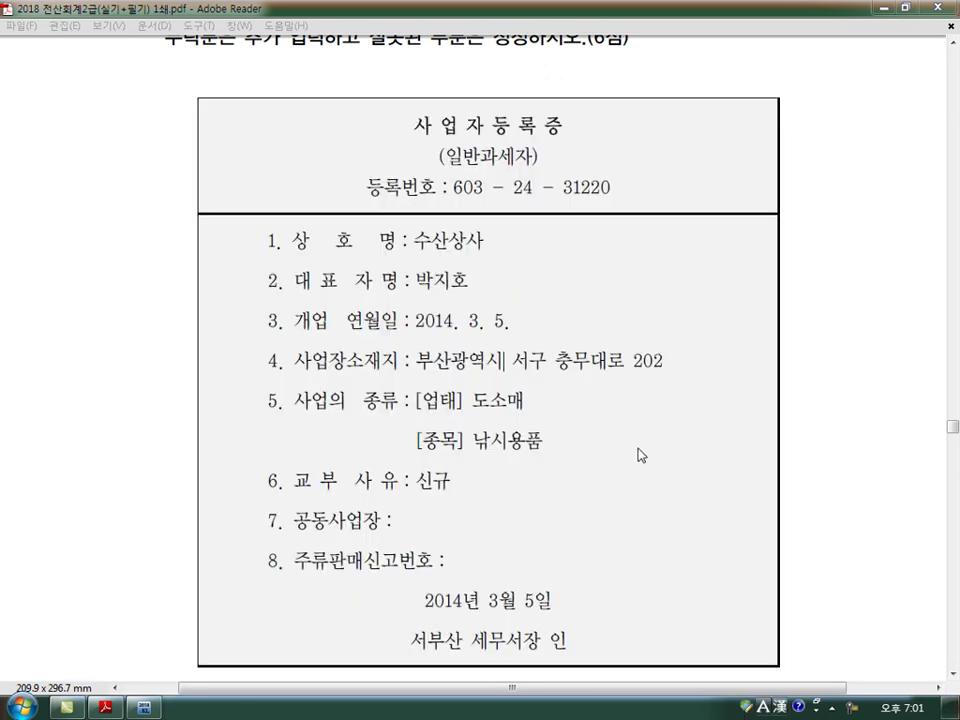
Go to the 손익계산서 of 문제2 in the PDF and open 전기분손익계산서 in KcLep.
scroll(641, 455, down, 10)
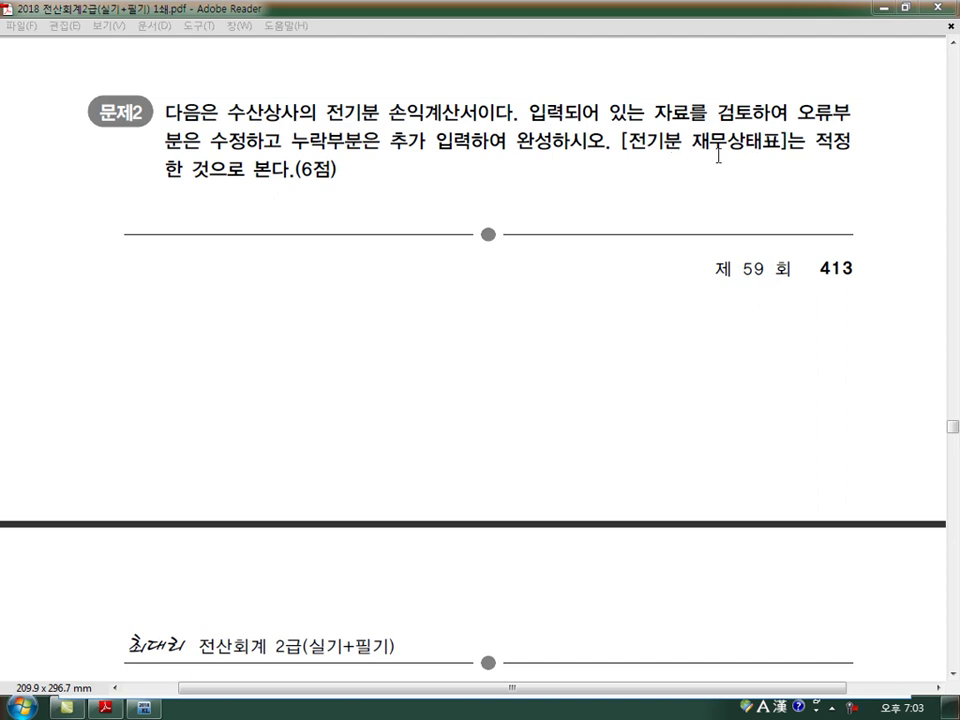
scroll(354, 336, down, 5)
scroll(354, 338, down, 5)
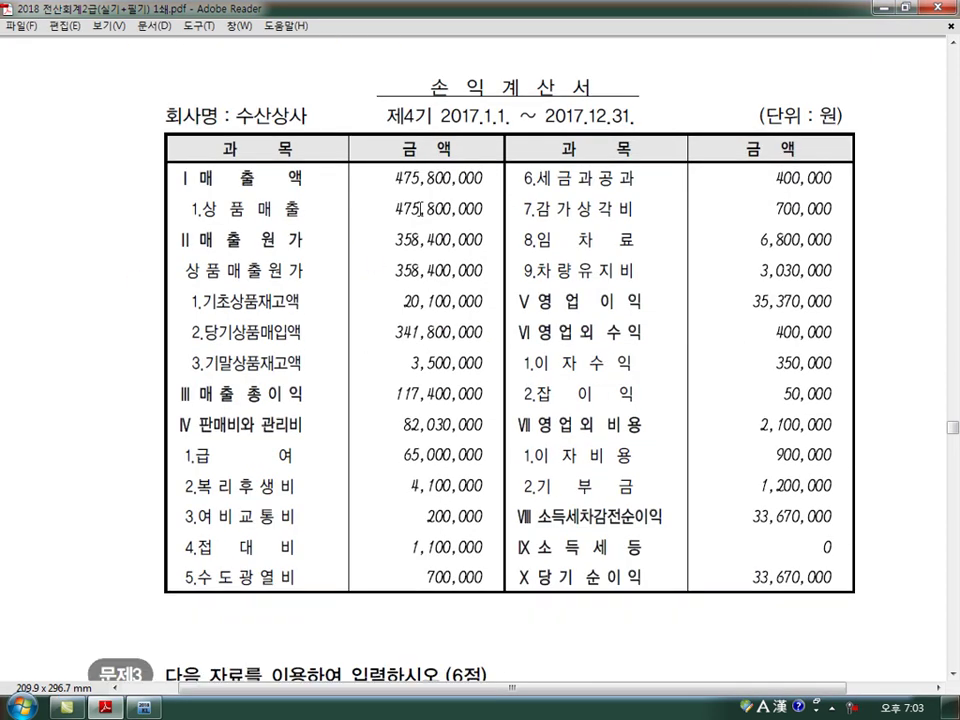
mouse_move(144, 707)
click(147, 563)
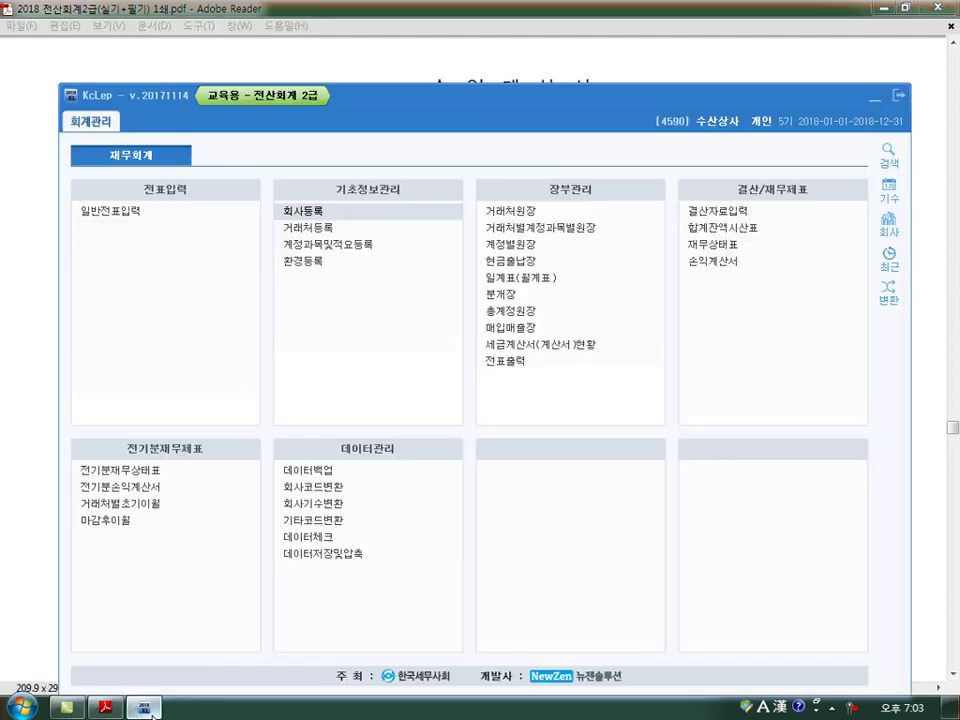
click(153, 487)
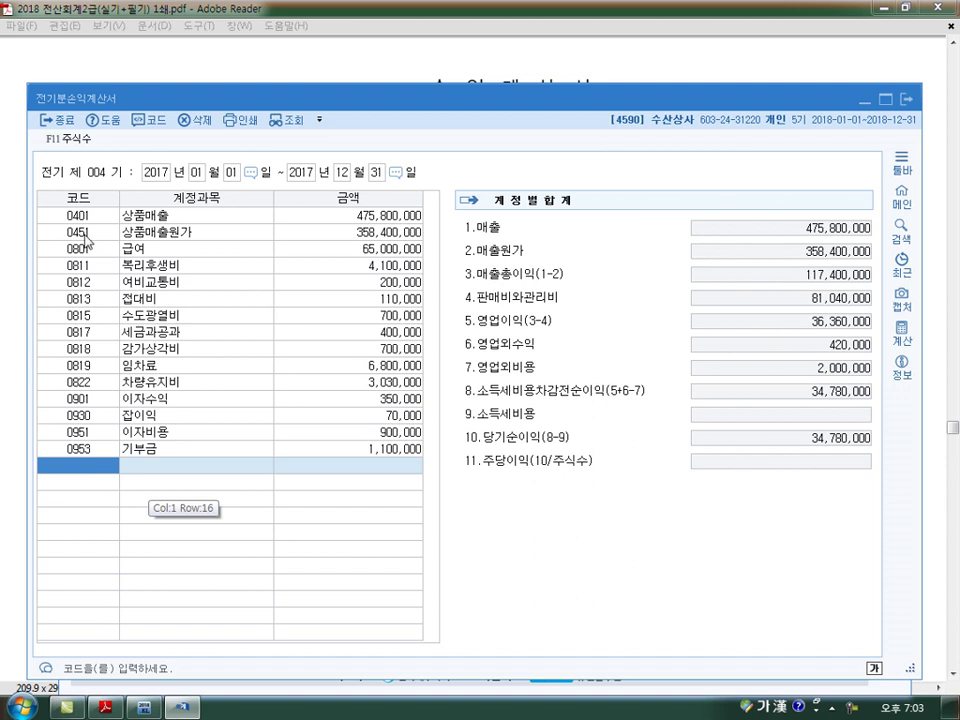
Check the entered accounts against the PDF's 손익계산서 and set the 접대비 amount to 1,100,000.
click(90, 222)
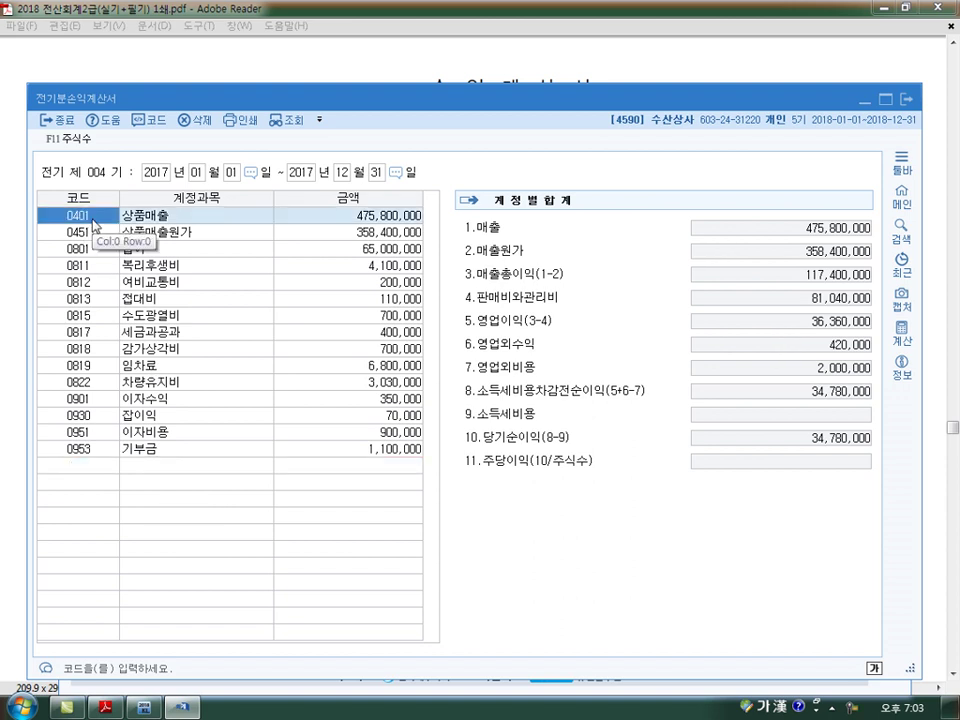
key(Down)
key(Down)
key(Down)
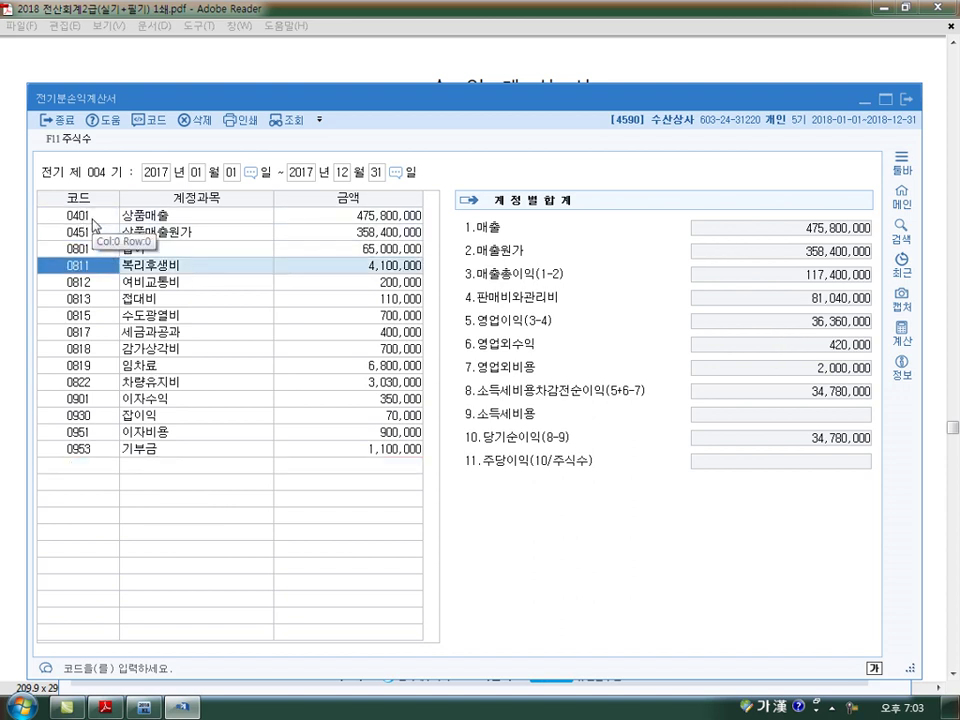
key(alt+Tab)
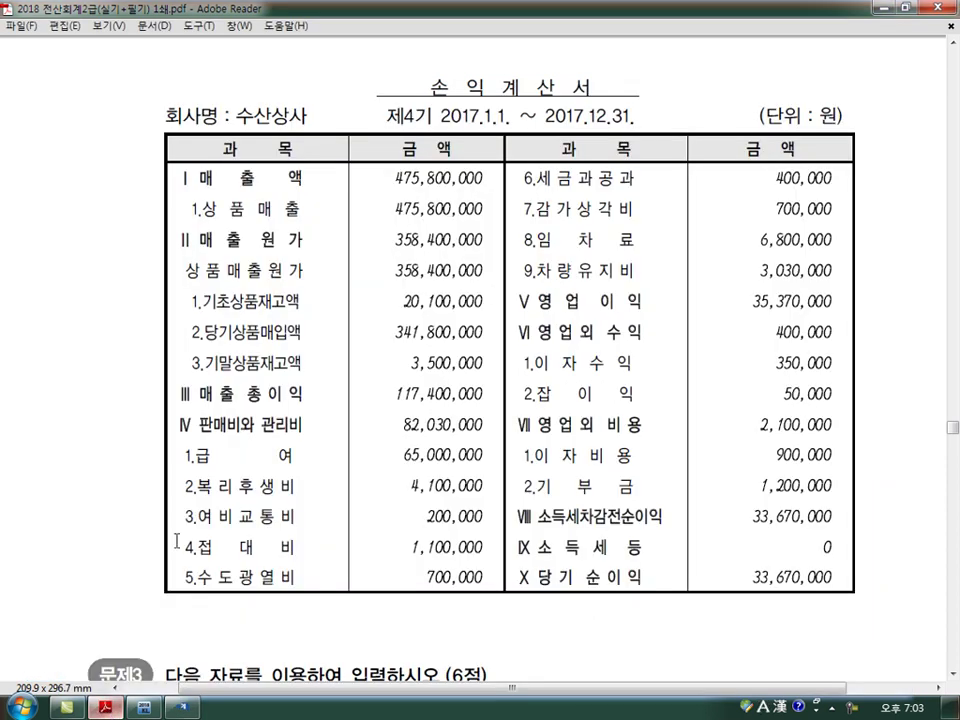
drag(411, 547, 484, 556)
key(alt+Tab)
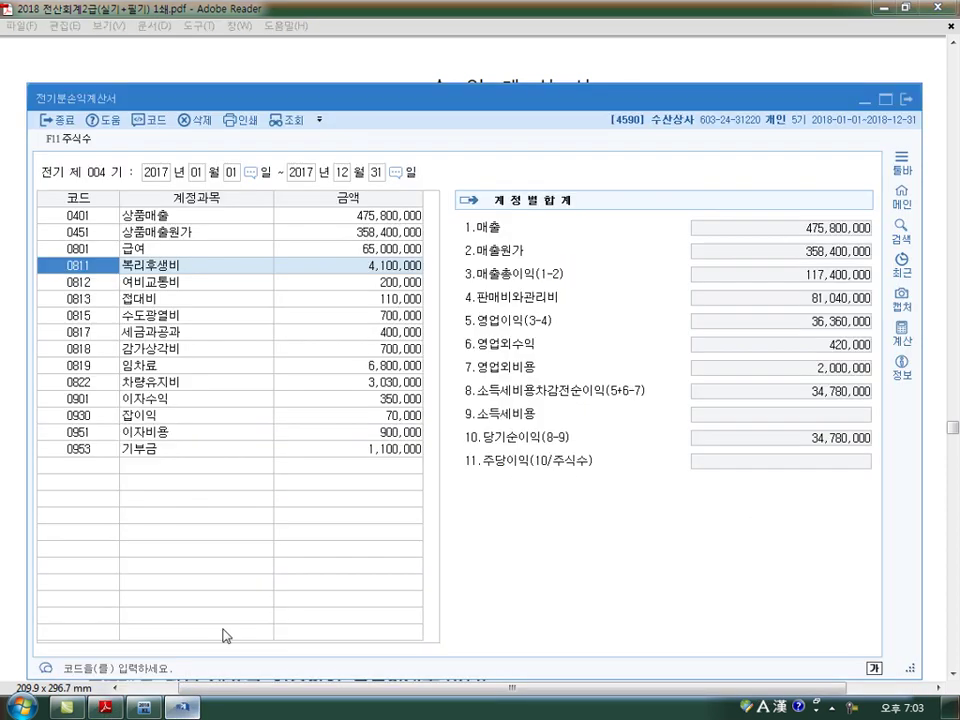
click(340, 299)
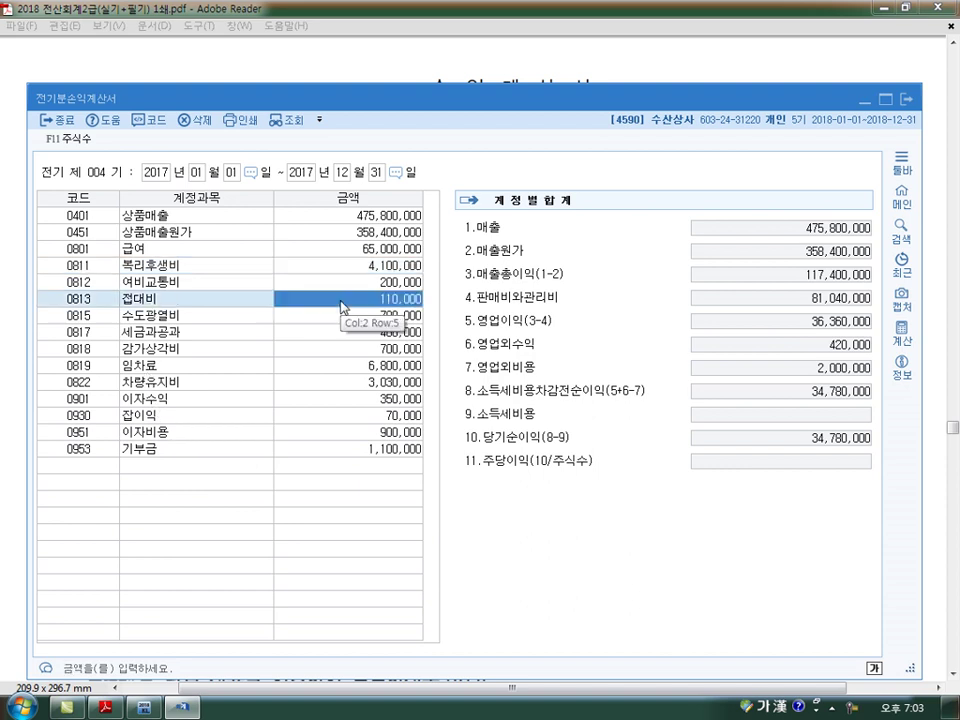
text(1,100,000)
key(Return)
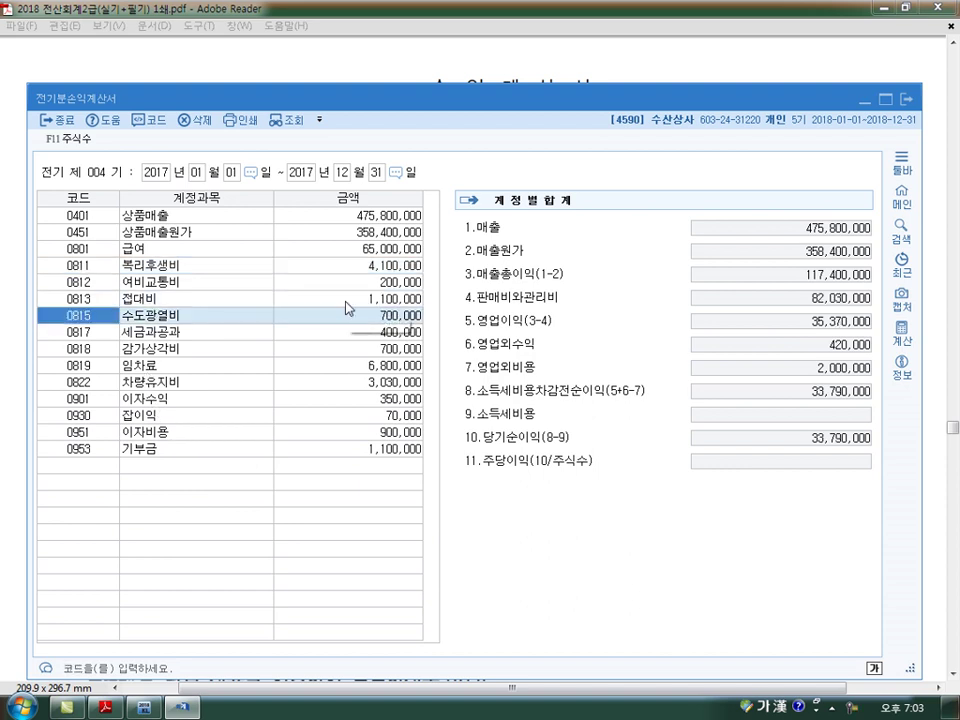
Check the 잡이익 figure in the PDF's 손익계산서 and set its amount to 50,000 in 전기분손익계산서.
click(105, 707)
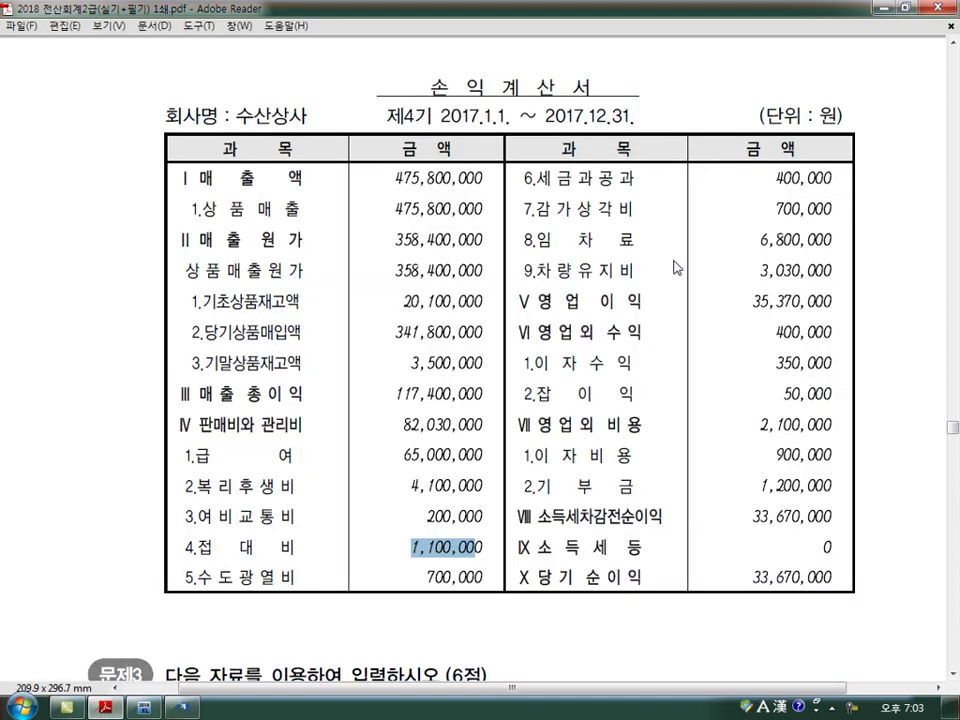
drag(784, 394, 835, 397)
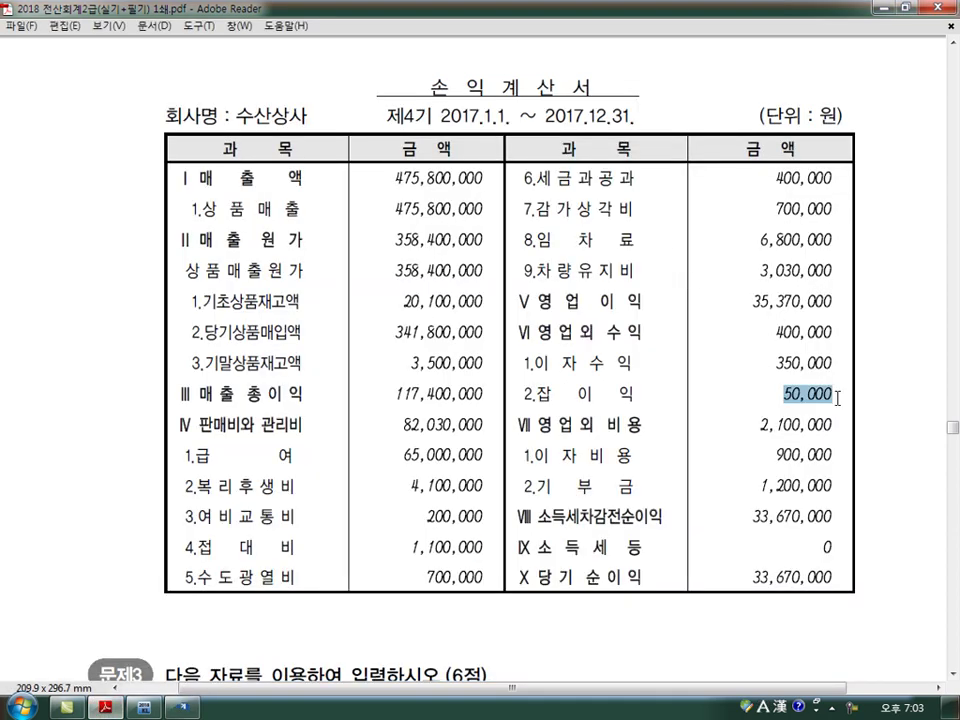
click(182, 707)
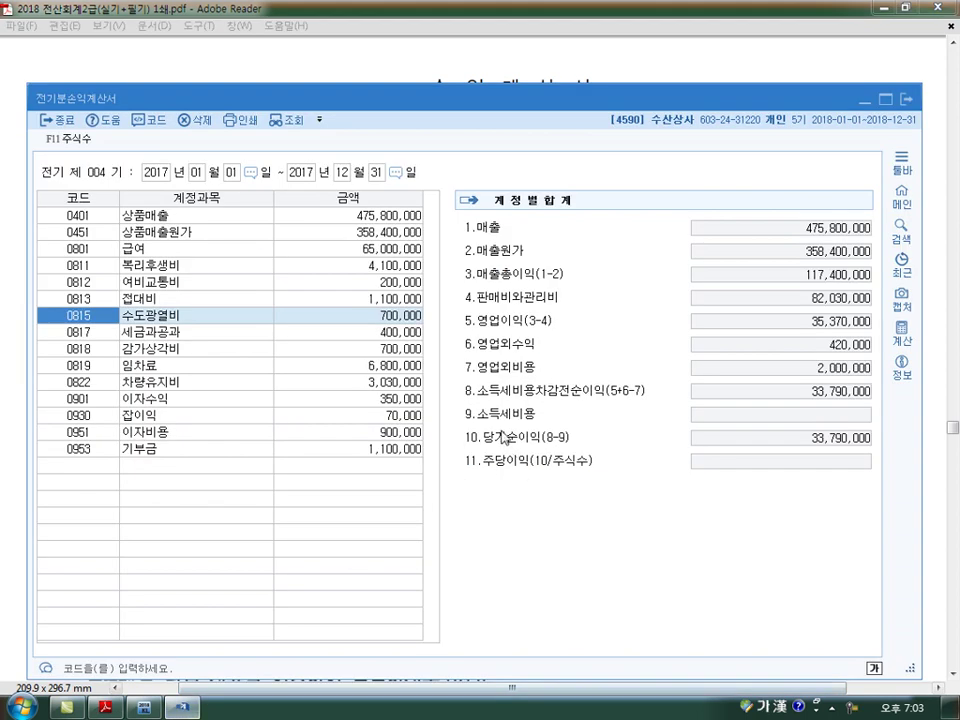
click(364, 418)
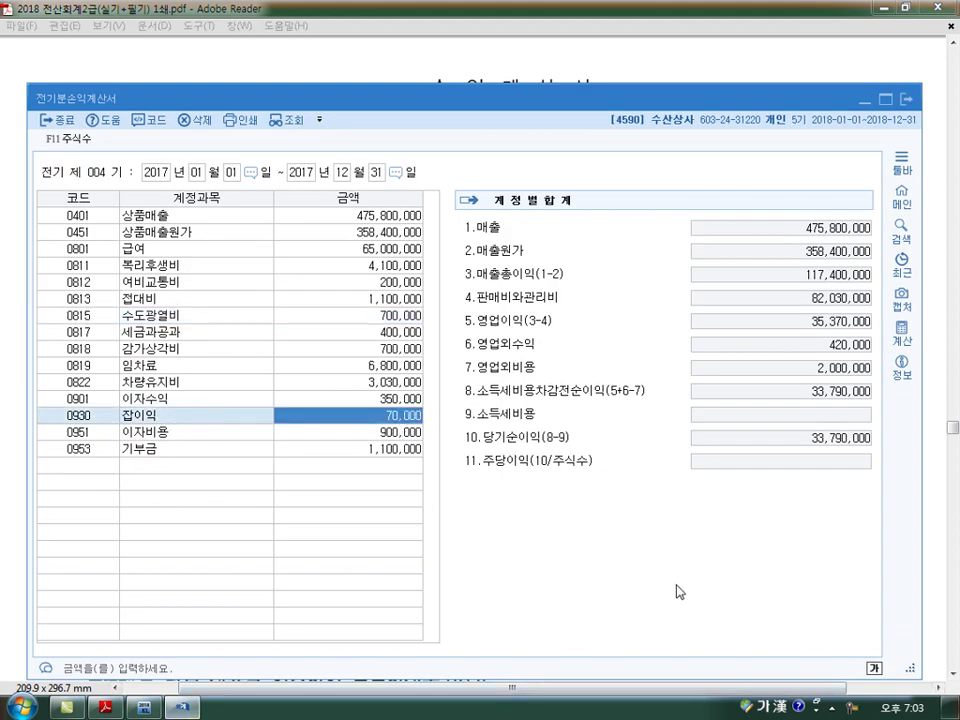
text(50000)
key(Return)
Check the 기부금 figure in the PDF's 손익계산서 and set its amount to 1,200,000 in 전기분손익계산서.
key(alt+Tab)
drag(760, 487, 832, 489)
key(alt+Tab)
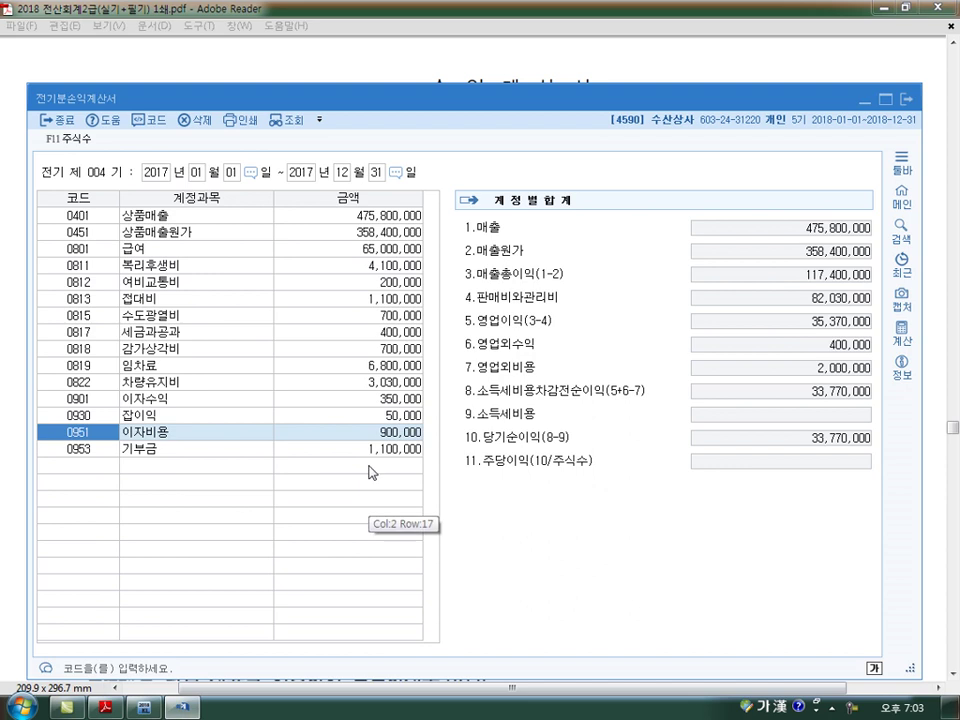
click(388, 451)
text(1200000)
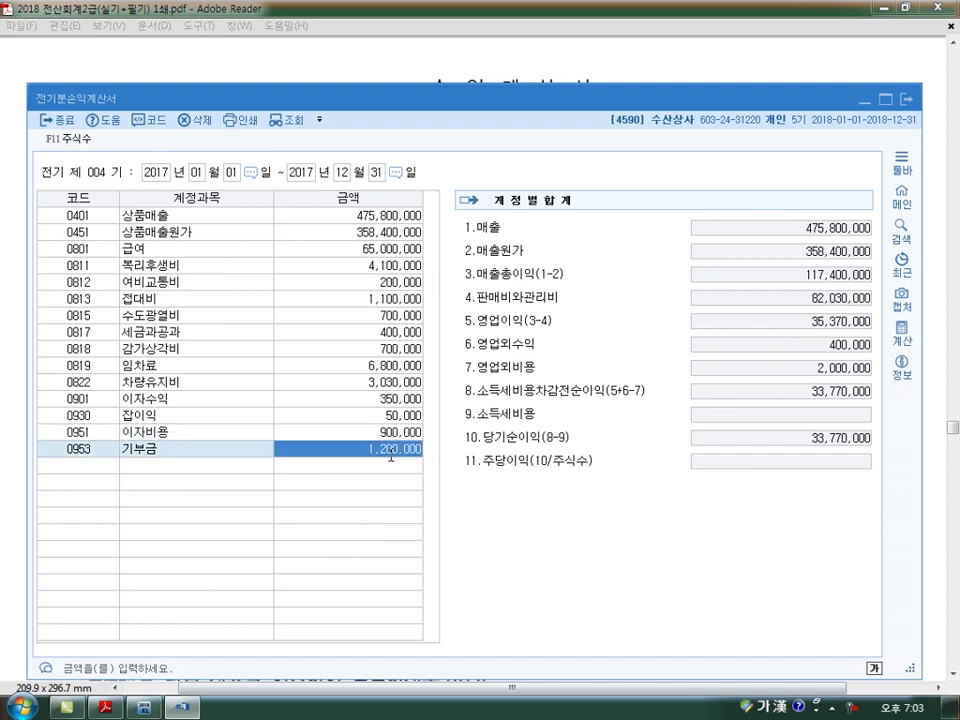
key(Return)
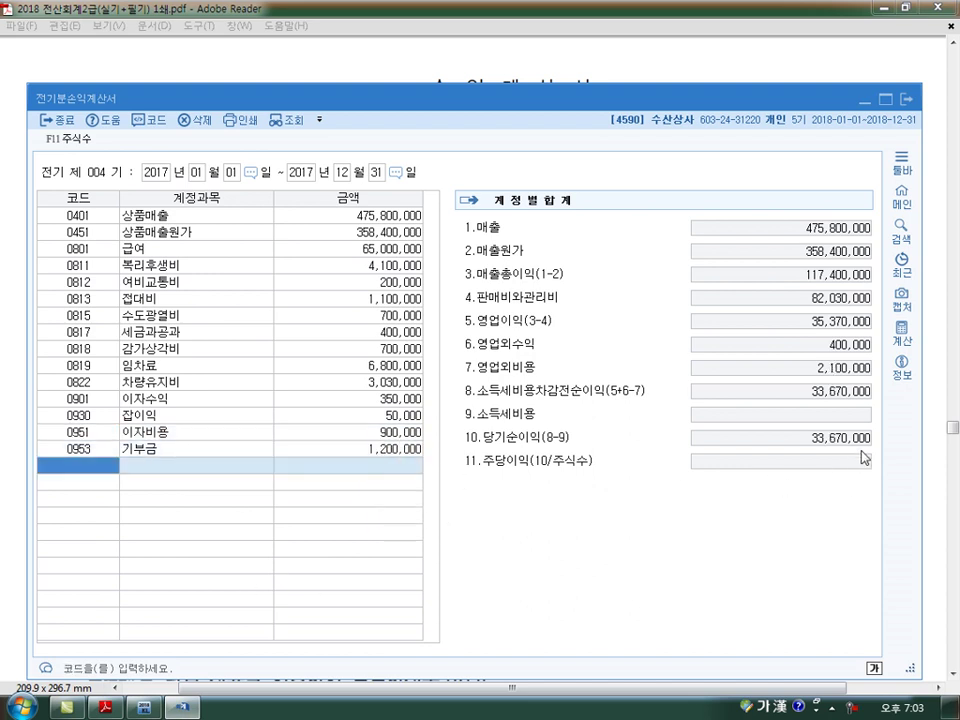
Compare the 당기순이익 in the PDF's 손익계산서 with the program's figure, and close 전기분손익계산서.
key(alt+Tab)
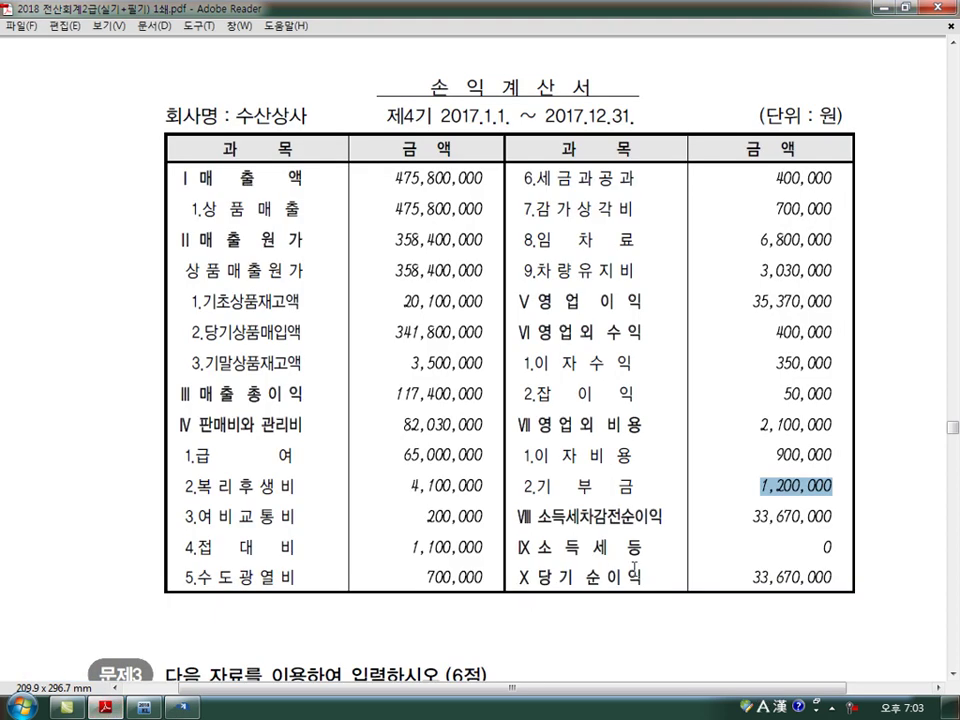
click(755, 585)
drag(755, 585, 825, 580)
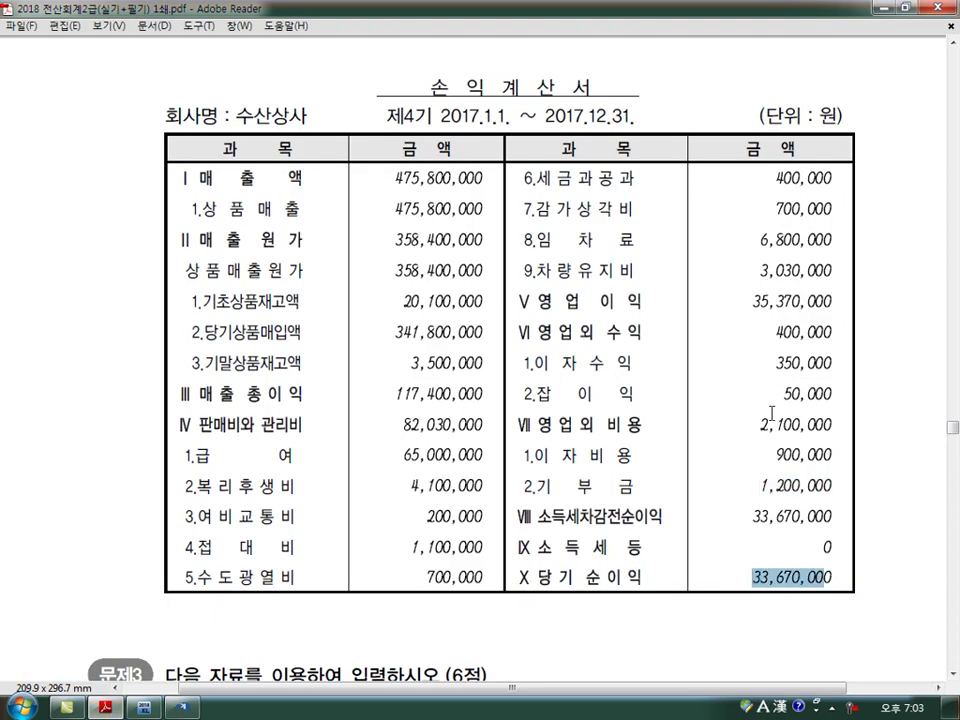
click(179, 708)
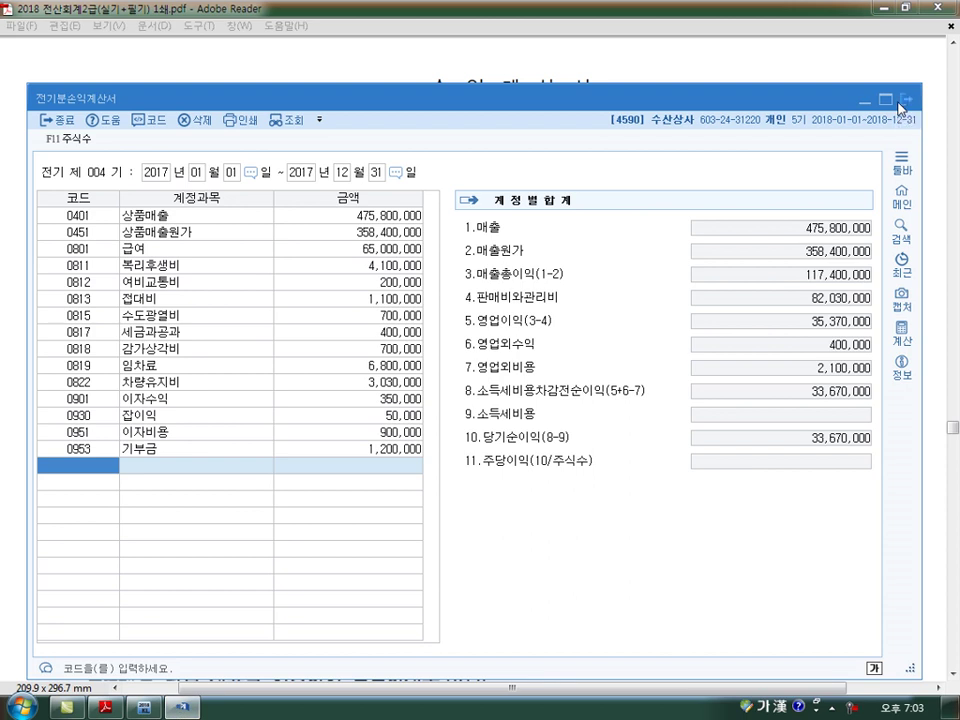
click(906, 99)
Read 문제3 in the PDF and add the vendor 충무상사 in 거래처등록 with code 6003 and type 동시.
scroll(819, 421, down, 10)
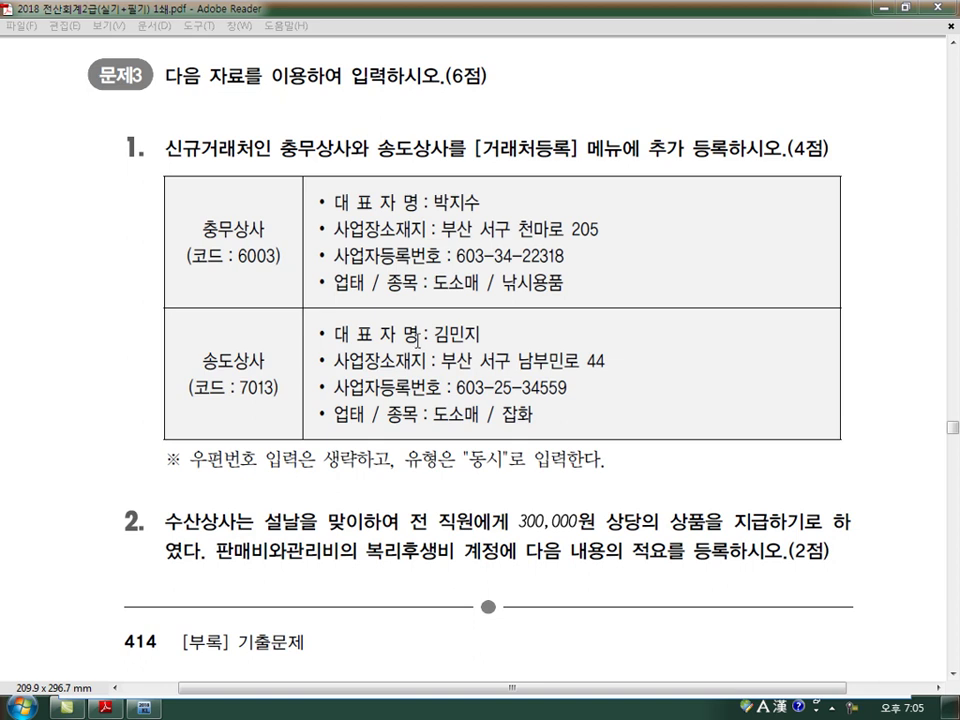
key(alt+Tab)
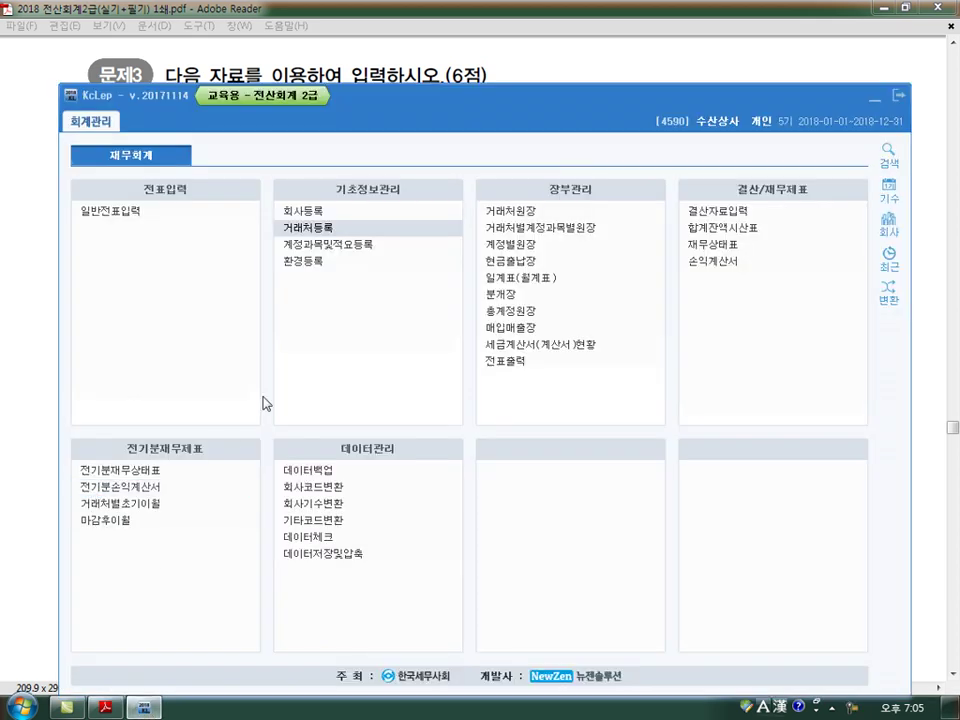
click(340, 231)
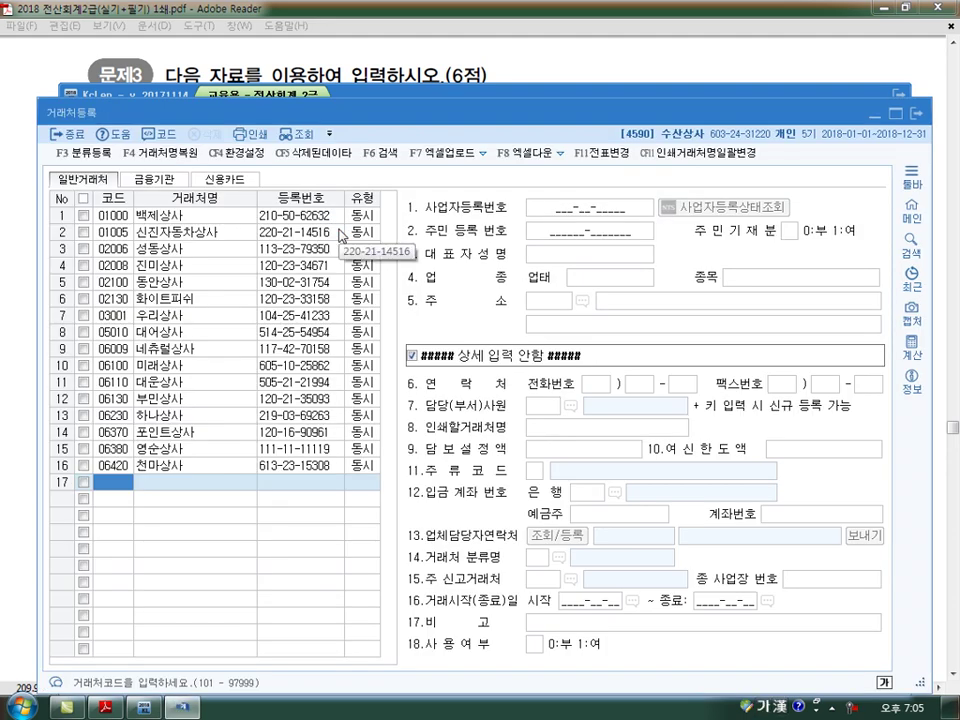
text(6003)
key(Return)
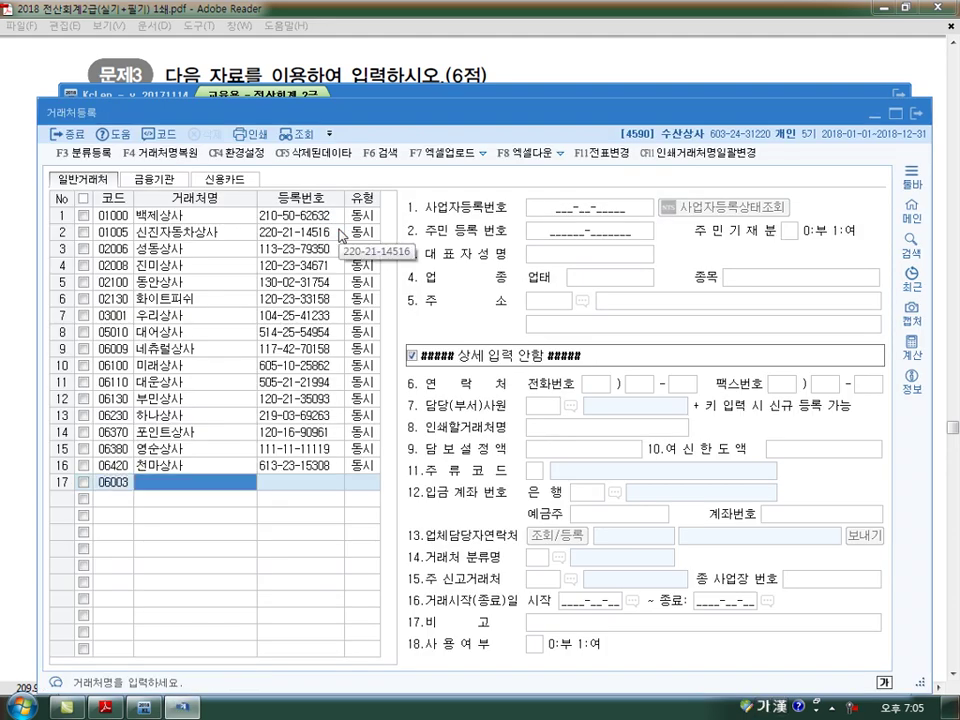
text(충무상사)
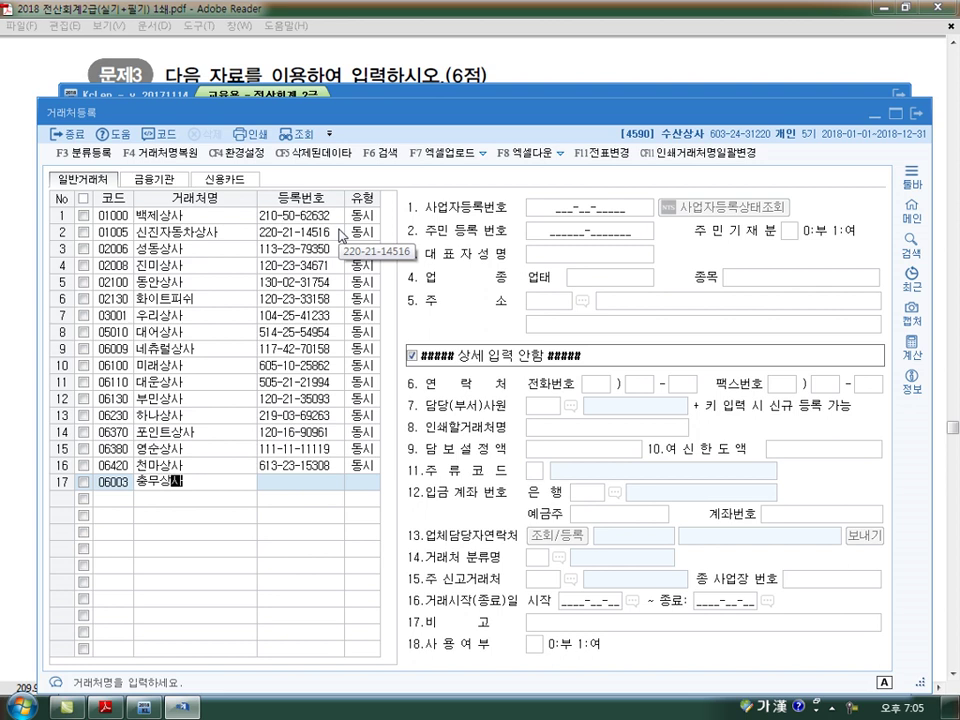
key(Return)
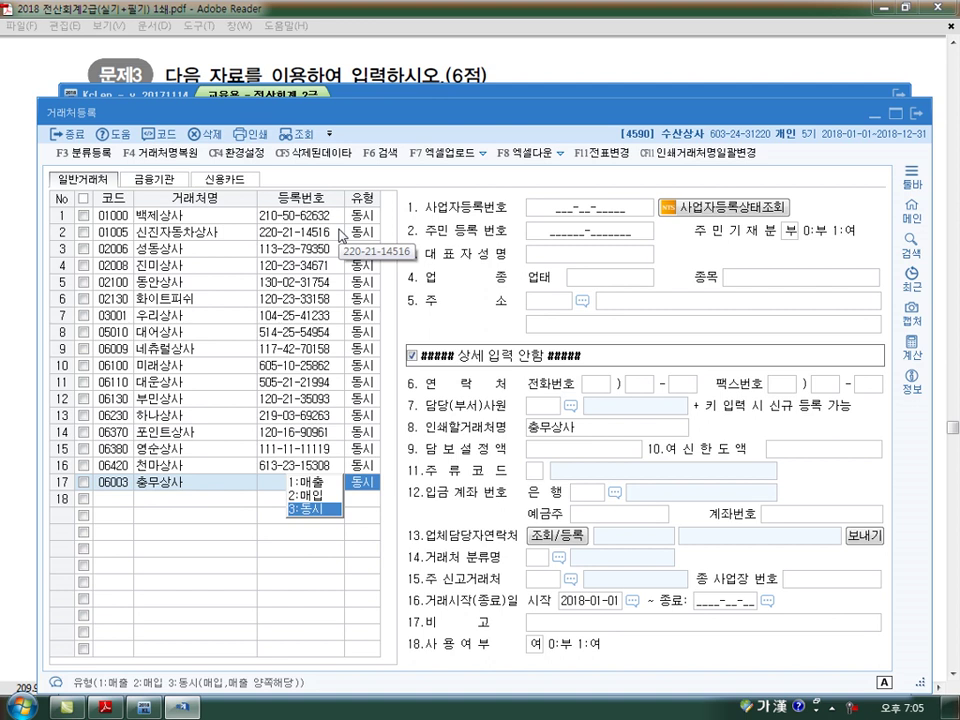
key(Return)
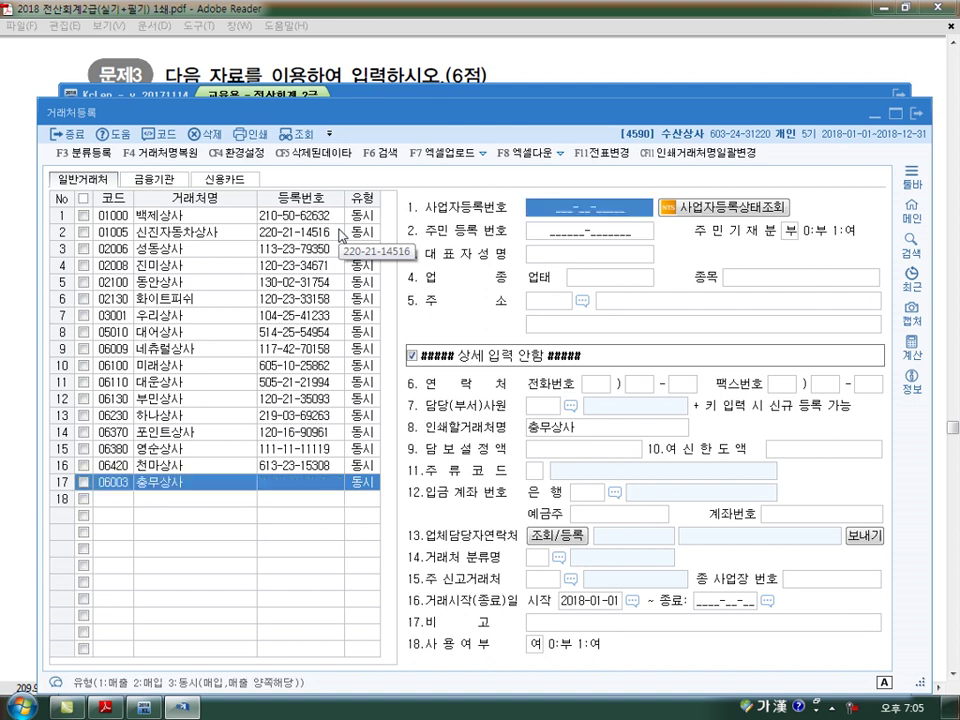
Enter 충무상사's business registration number and its representative's name as given in the PDF.
text(603-)
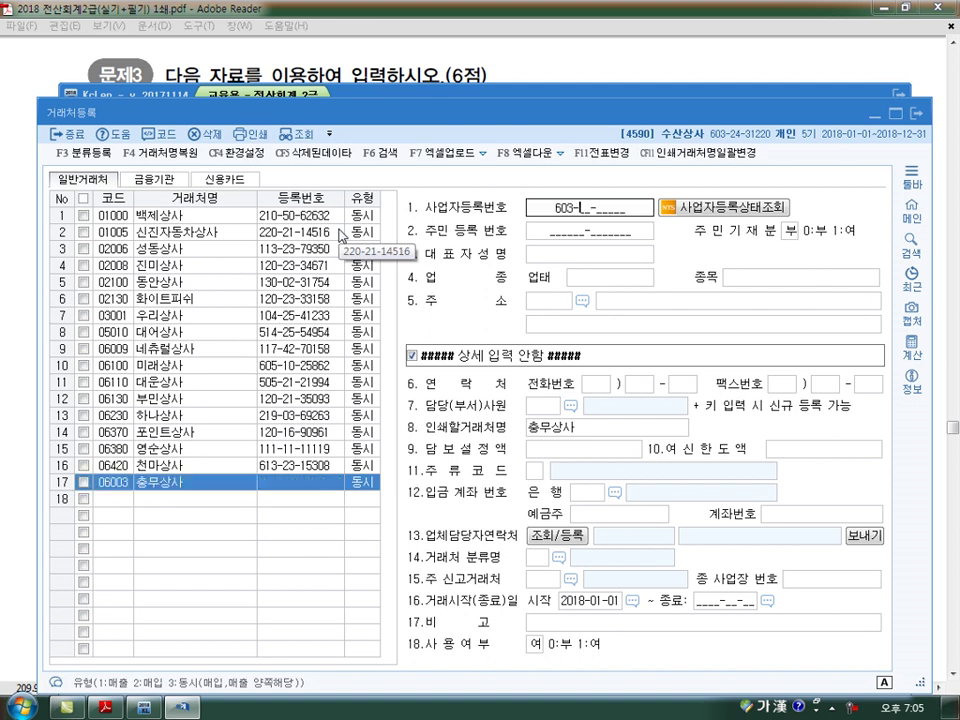
text(34-22318)
key(Return)
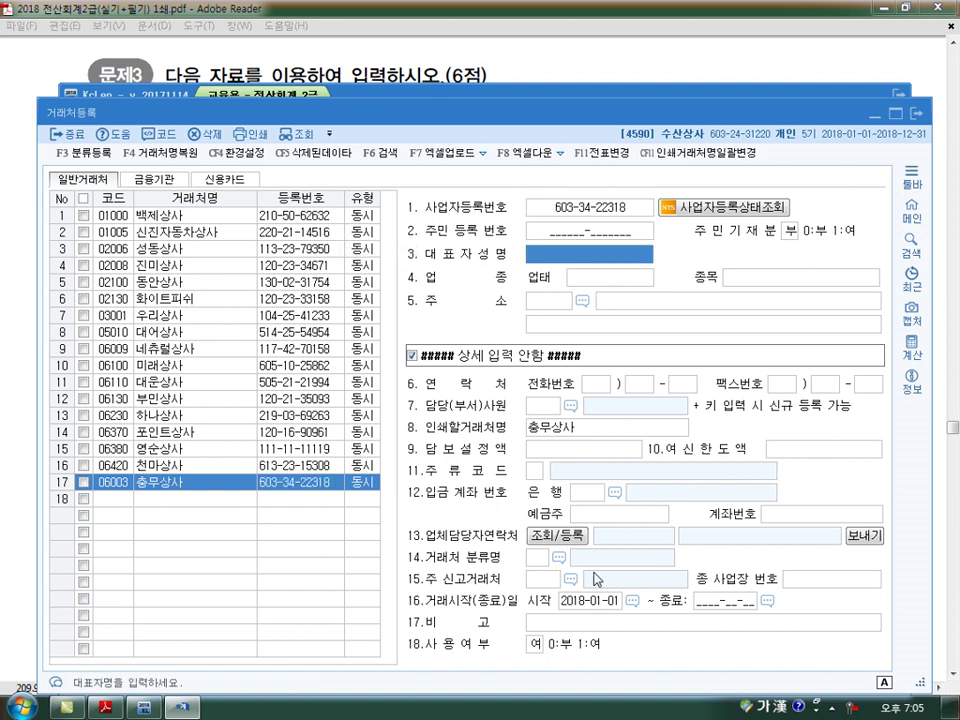
text(박지수)
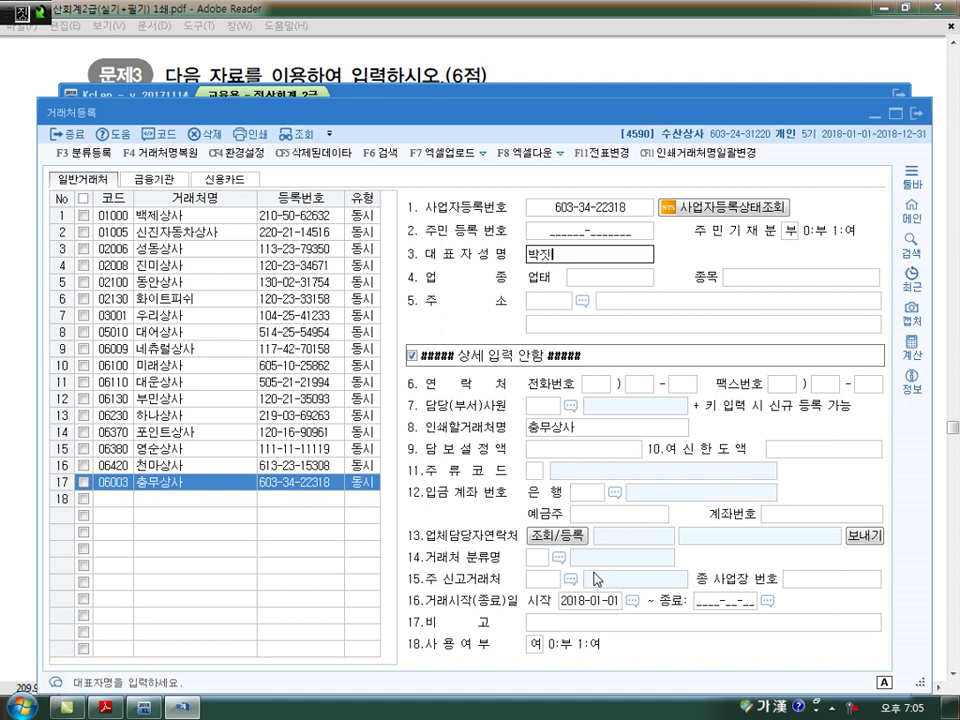
key(Return)
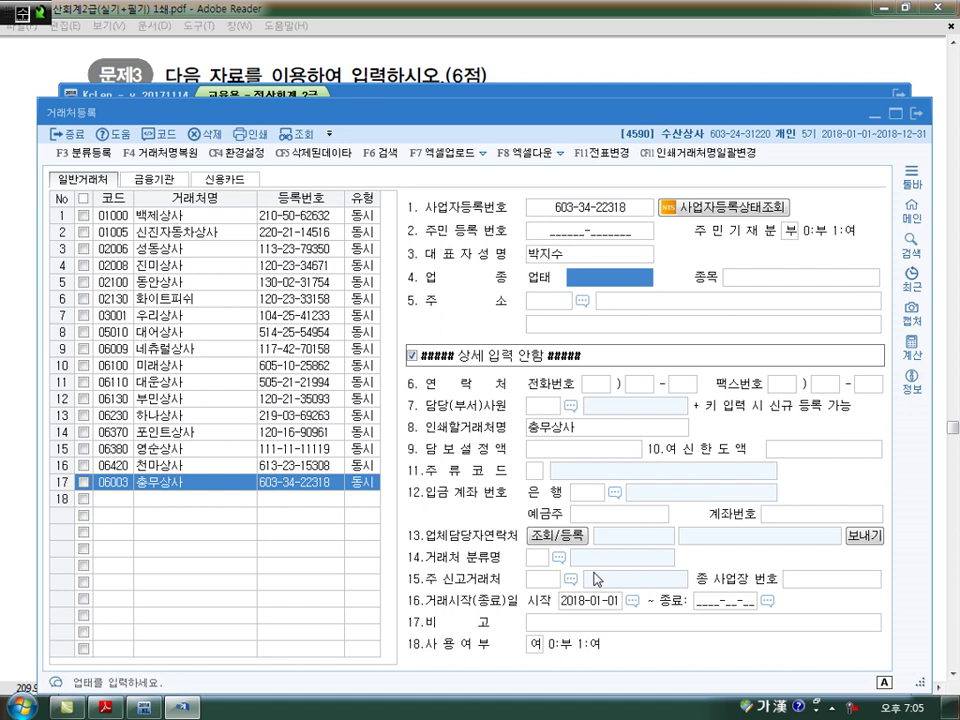
Set 충무상사's 업태 to 도소매 and 종목 to 낚시용품, and fill in its business address without a postal code.
text(도소매)
key(Return)
text(낚시)
text(용품)
key(Return)
key(Return)
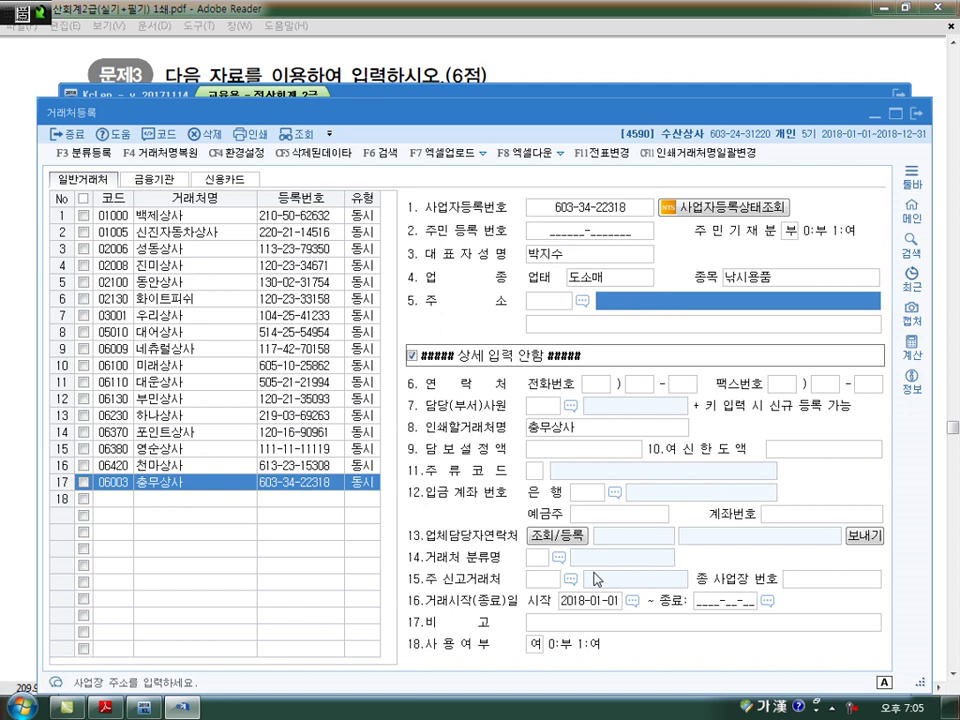
text(부산 서구 )
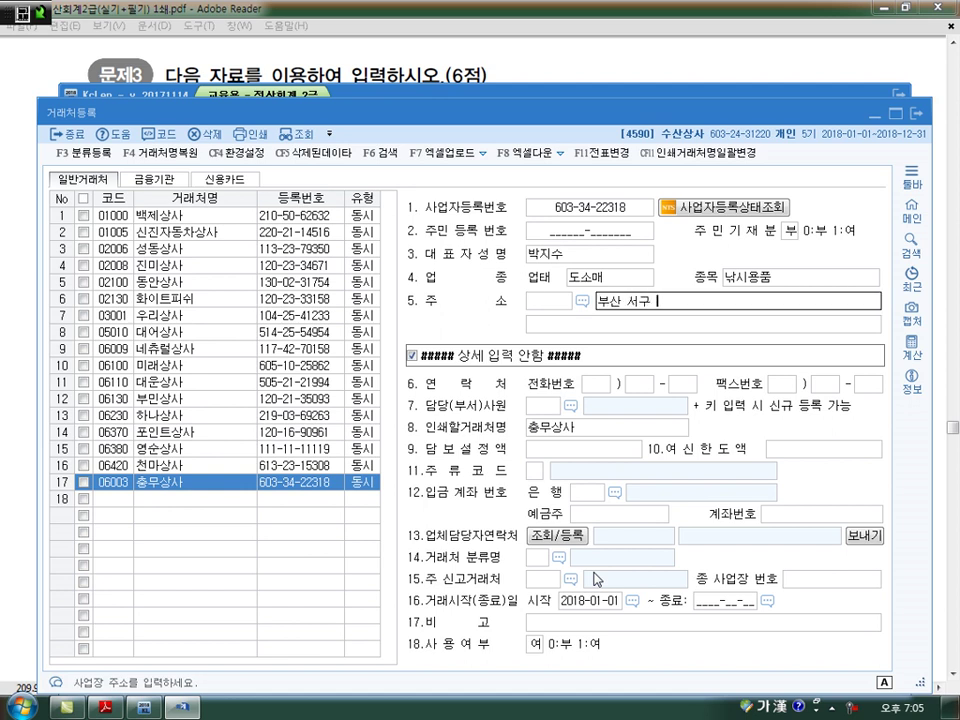
text(천마로205)
key(Return)
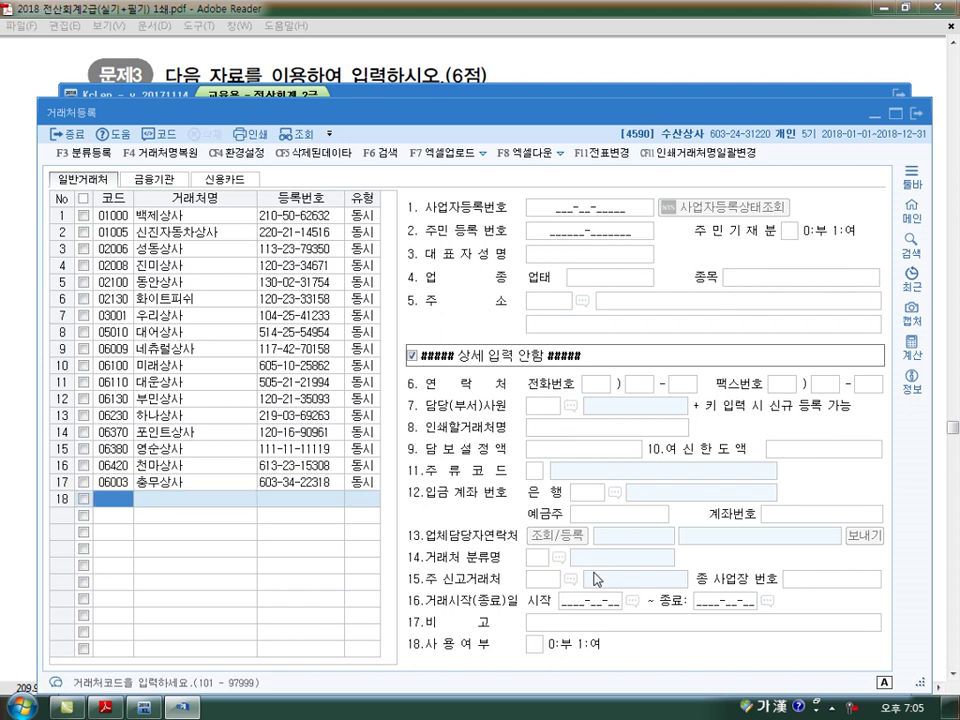
Add the vendor 송도상사 with code 7013 and type 동시 on the next line of 거래처등록.
text(7013)
key(Return)
text(송도상사)
key(Return)
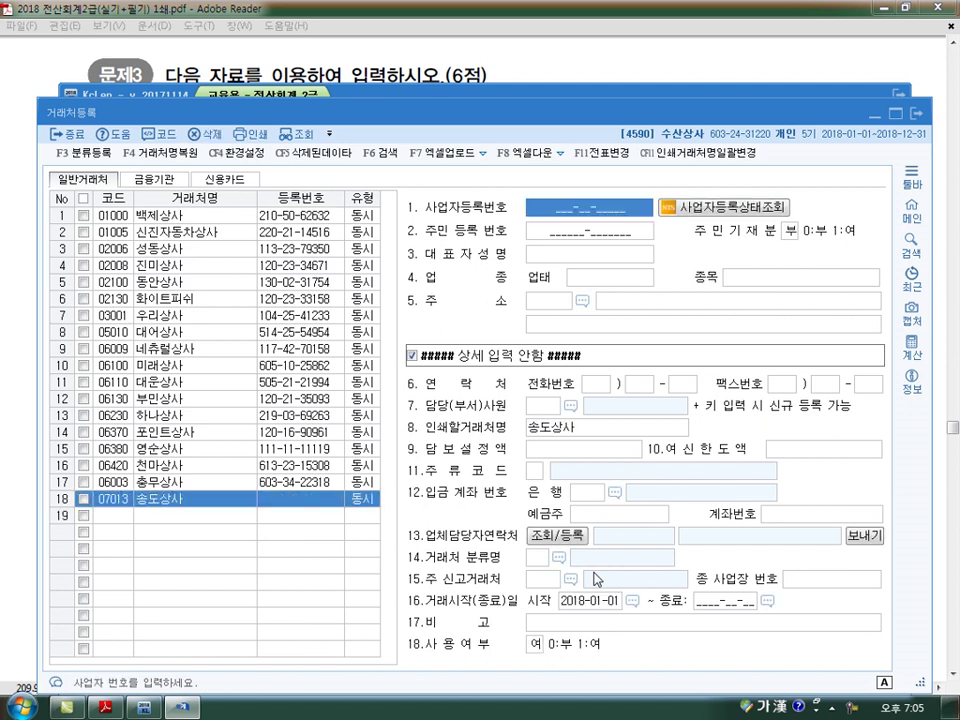
Enter 송도상사's business registration number and its representative's name.
text(603-25-345)
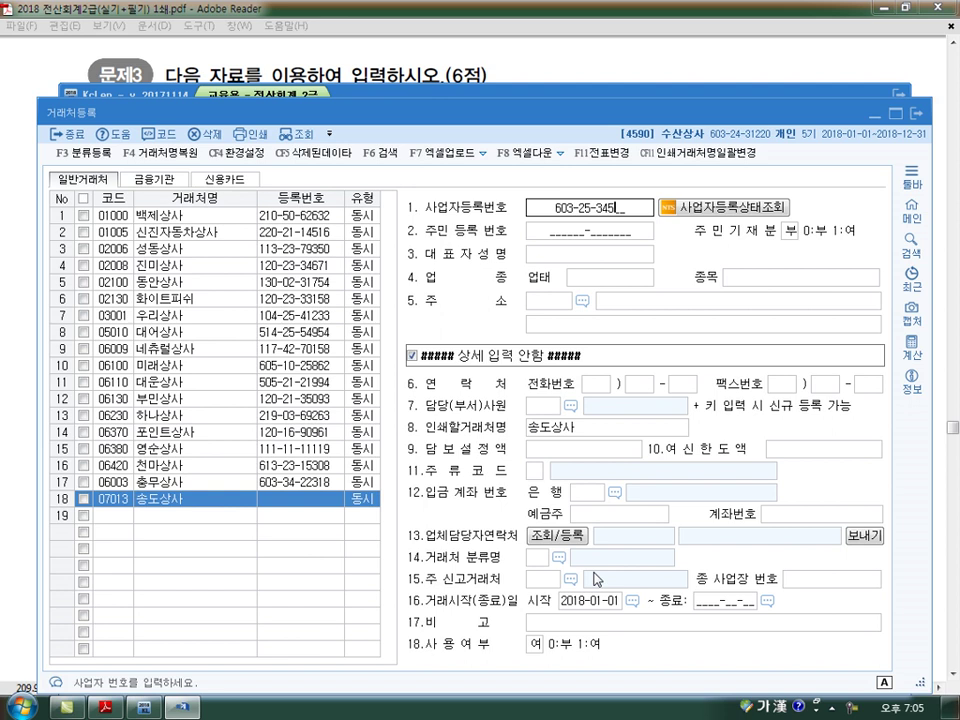
text(59)
key(Return)
text(김민지)
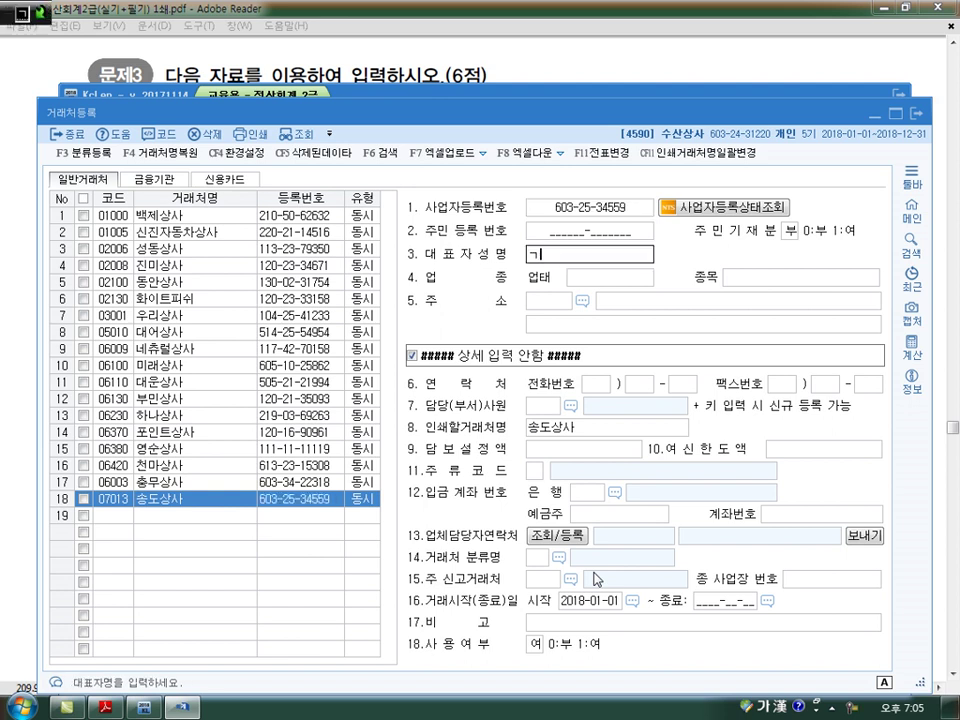
key(Return)
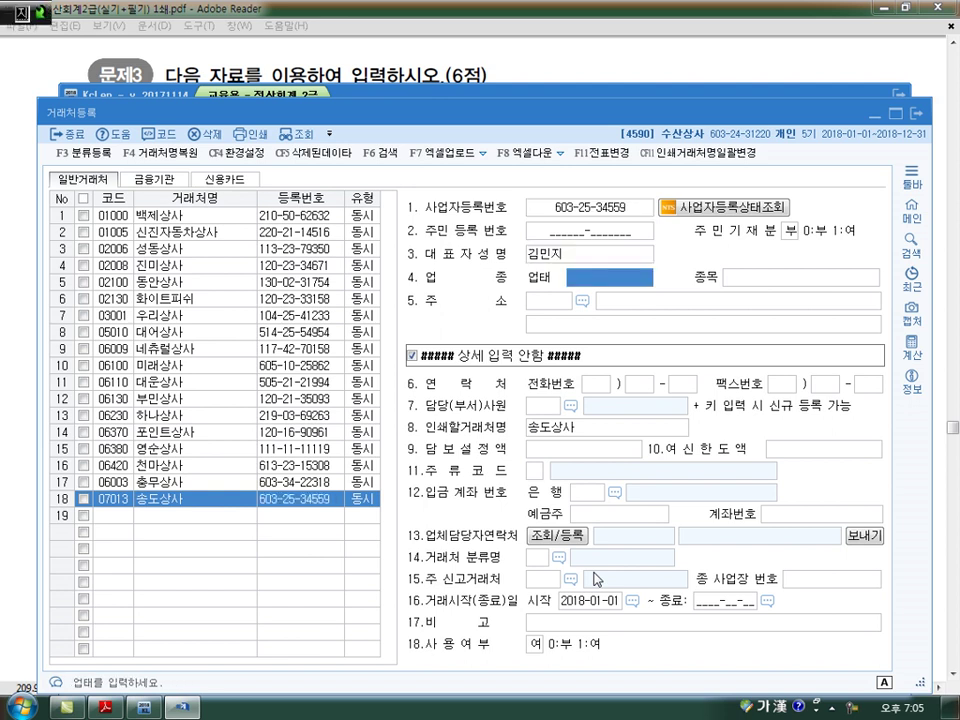
Set 송도상사's 업태 to 도소매 and 종목 to 잡화, fill in its business address, and close 거래처등록.
text(도소매)
key(Return)
text(잡화)
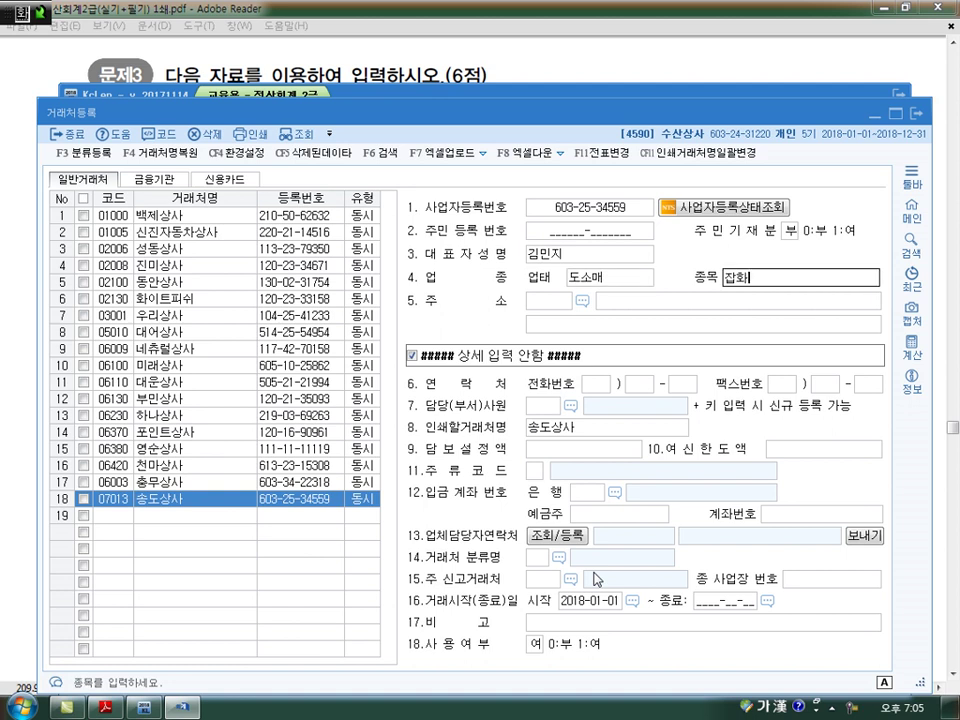
key(Return)
text(부산)
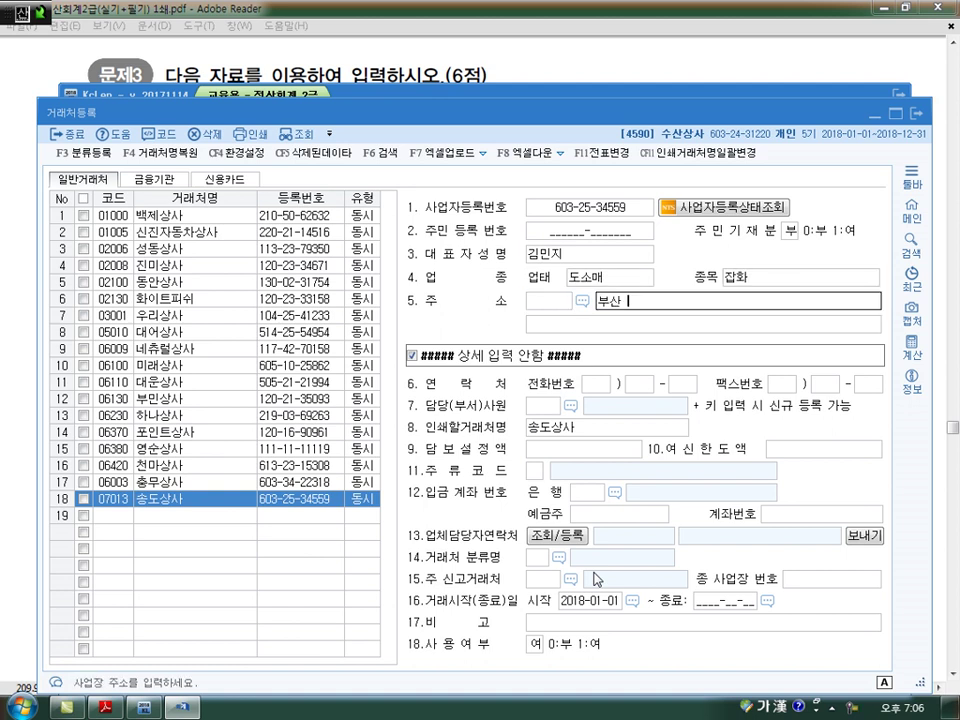
text( 서구 남부민로 44)
key(Return)
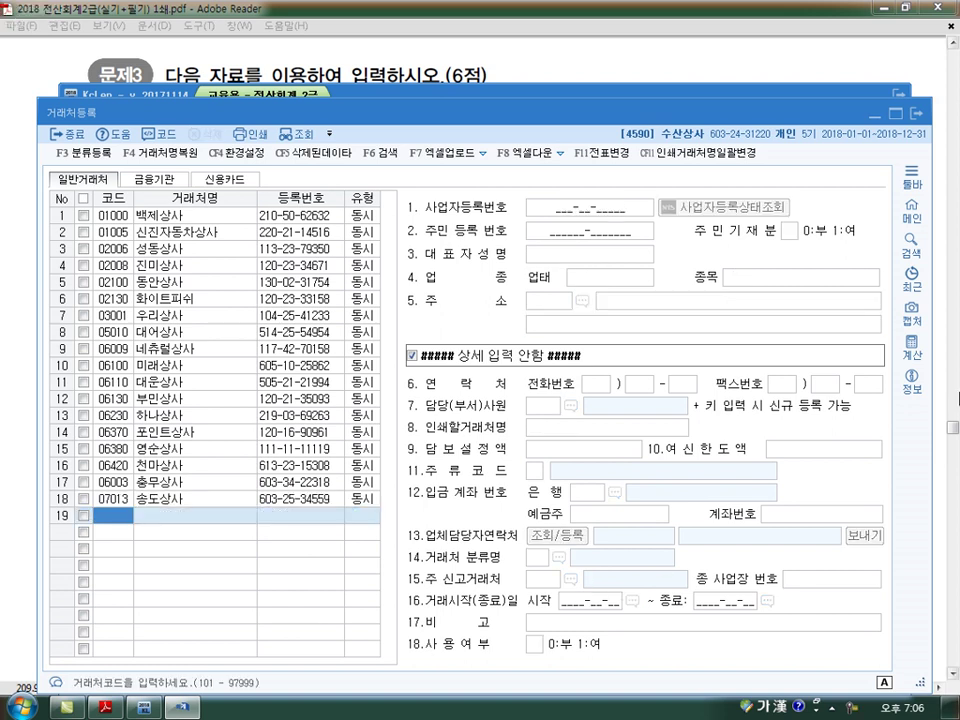
key(Escape)
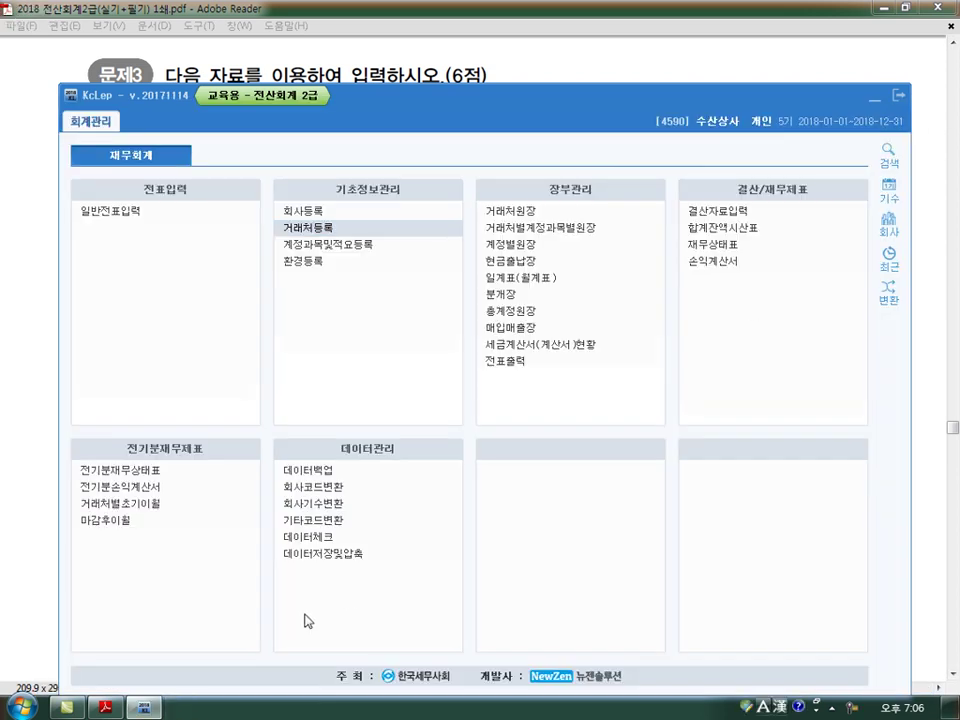
Check the vendor type note and the 적요 task in the PDF, and open 판매관리비's 복리후생비 account in 계정과목및적요등록.
click(115, 707)
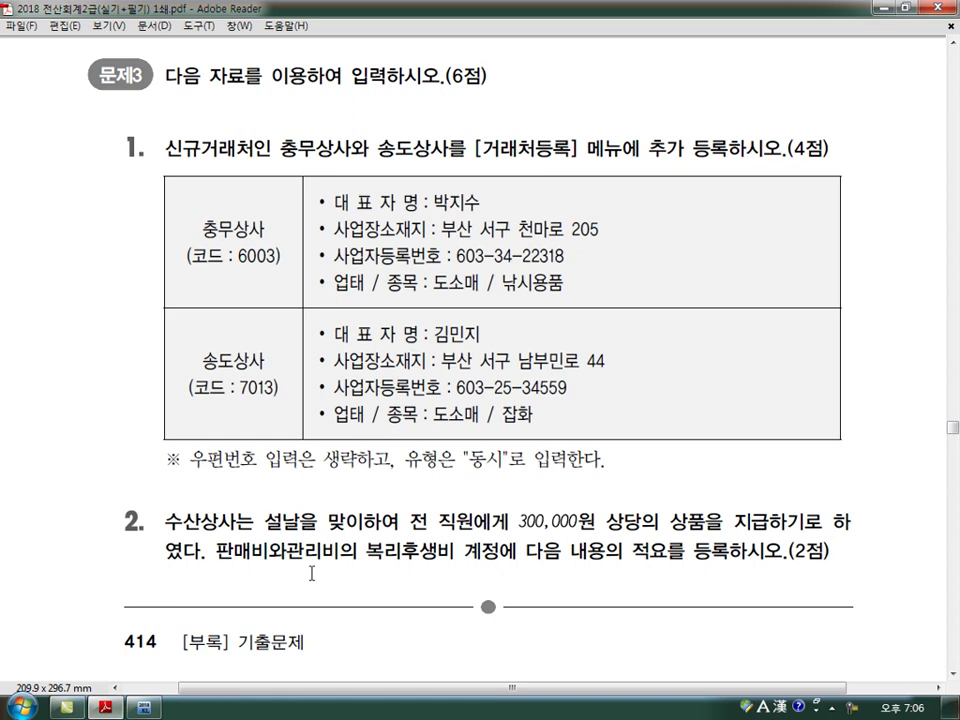
drag(466, 463, 500, 464)
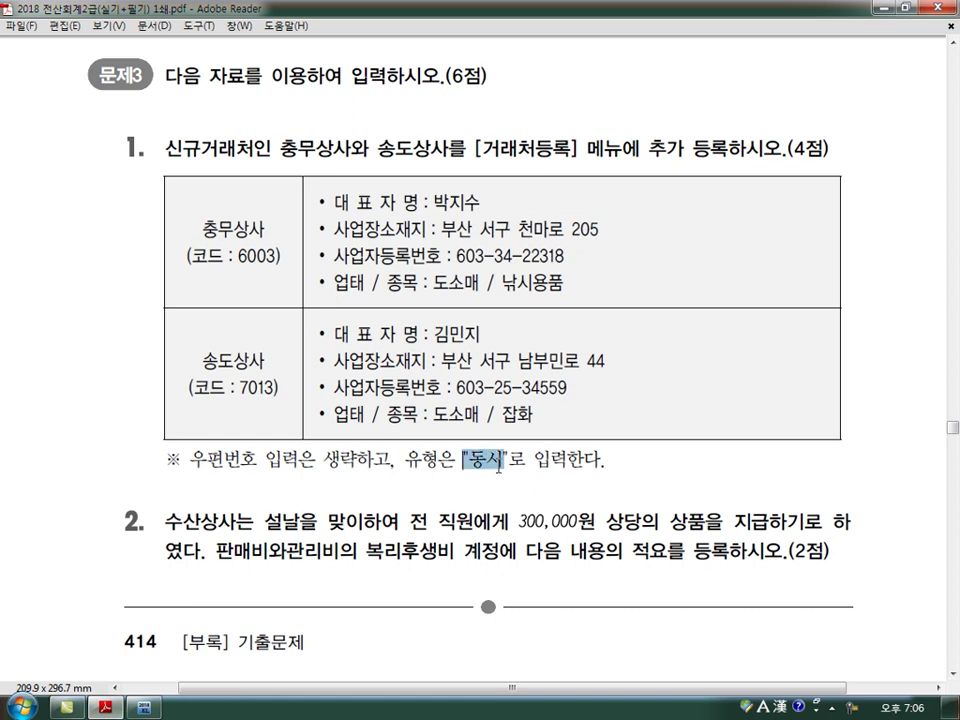
scroll(340, 460, down, 8)
scroll(340, 460, down, 2)
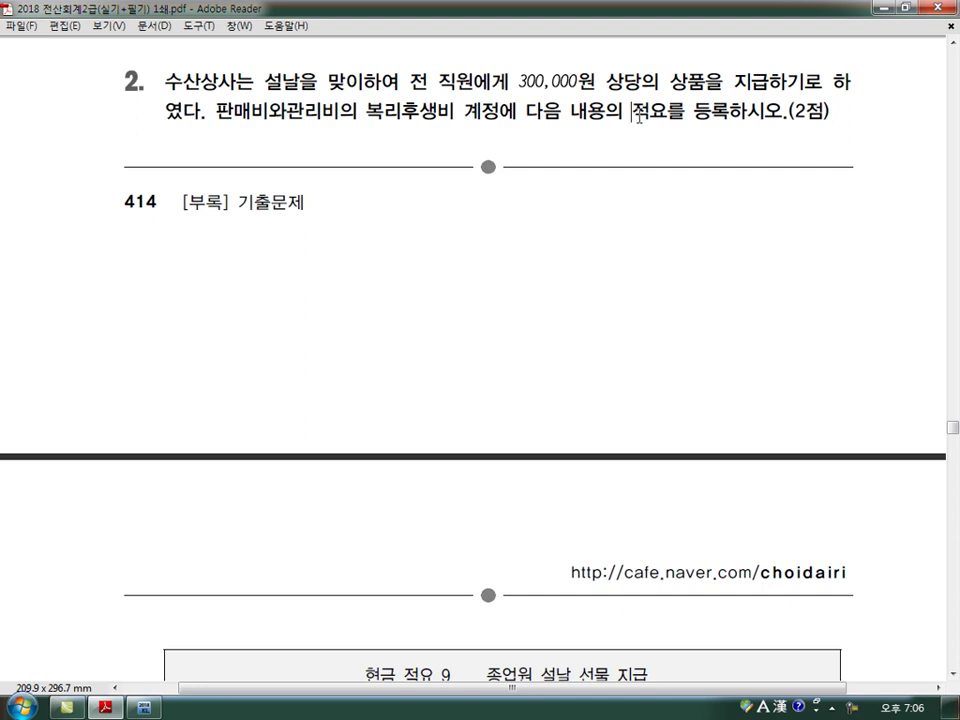
scroll(640, 117, down, 7)
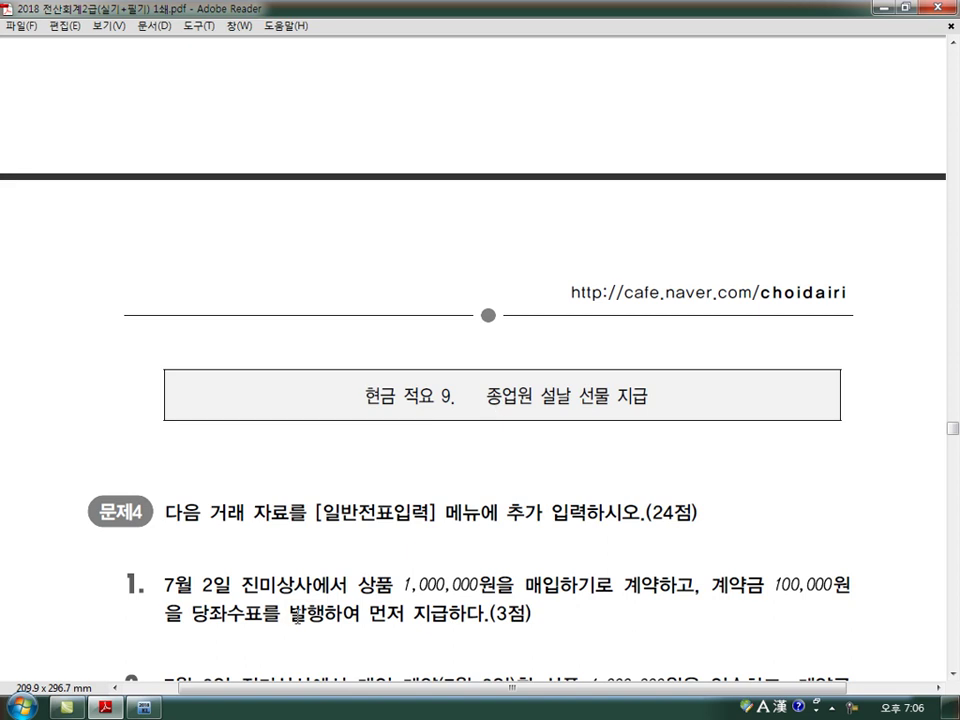
click(144, 707)
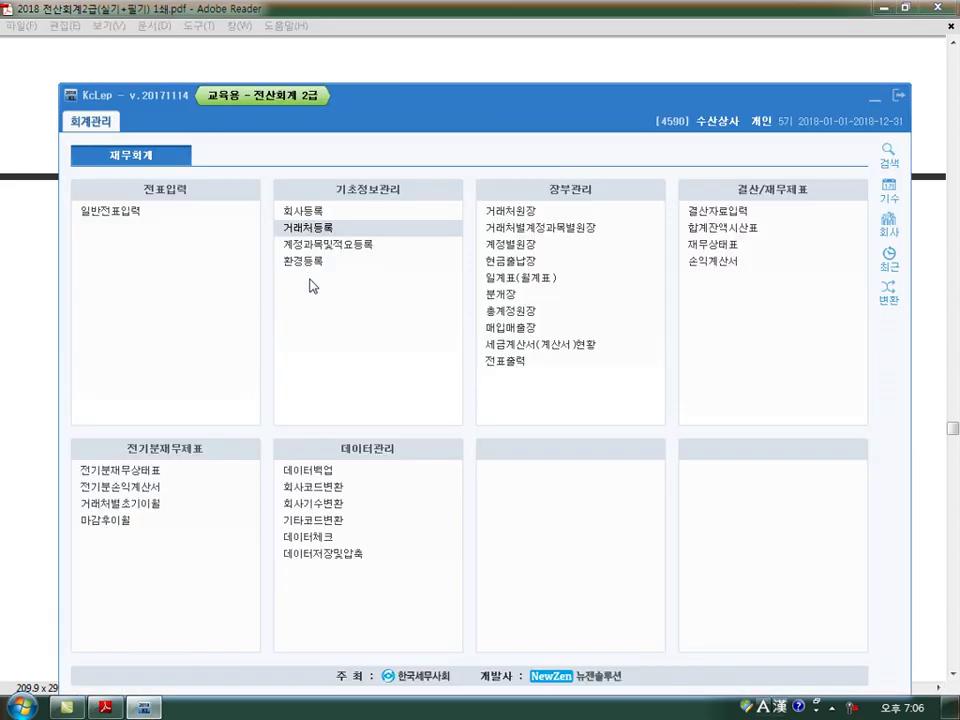
click(333, 246)
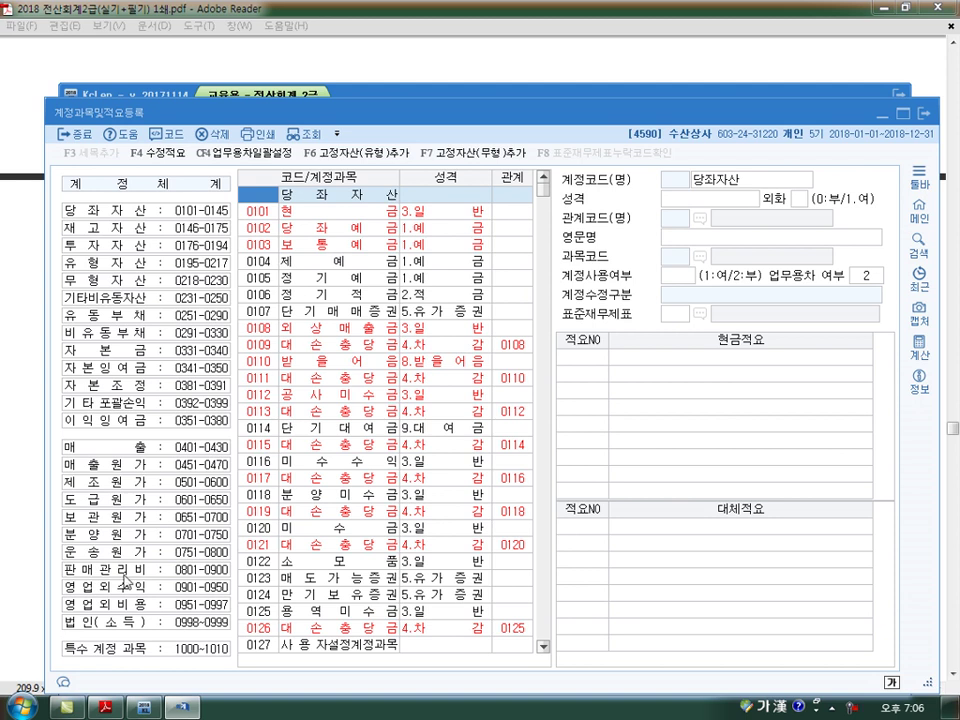
click(124, 574)
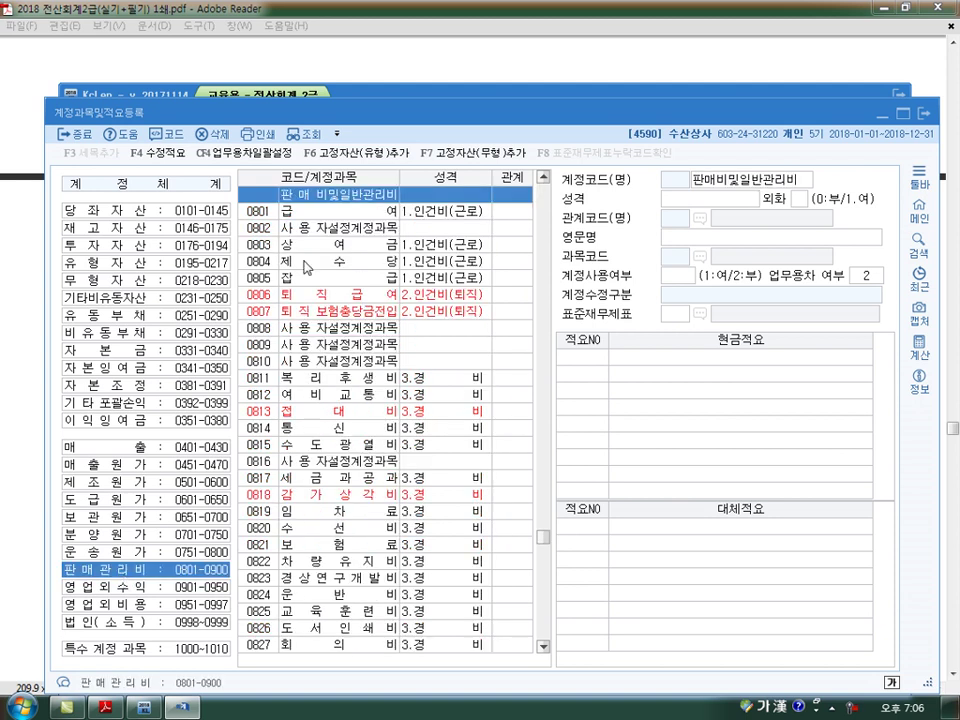
click(271, 384)
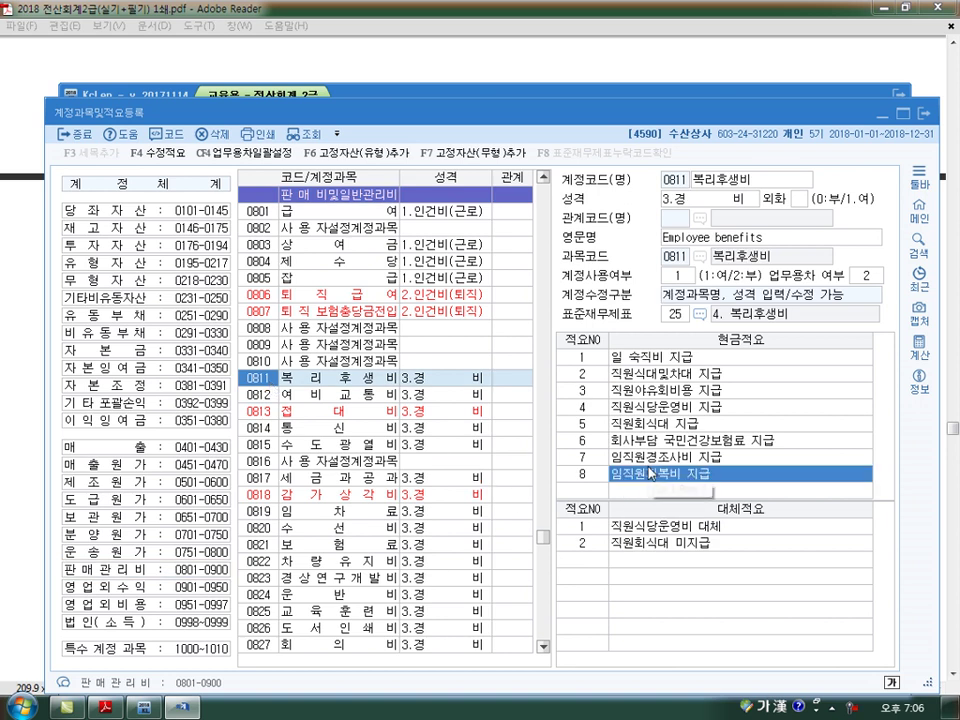
Register 현금적요 9 as "종업원 설날 선물 지급" for 복리후생비 and close 계정과목및적요등록.
click(615, 489)
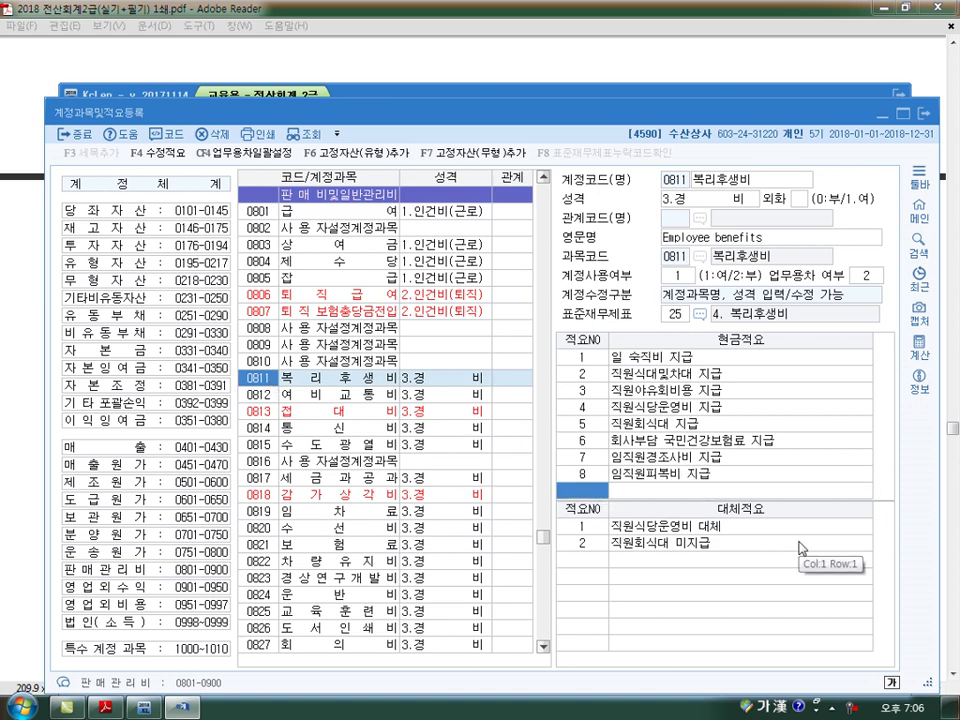
text(종업원)
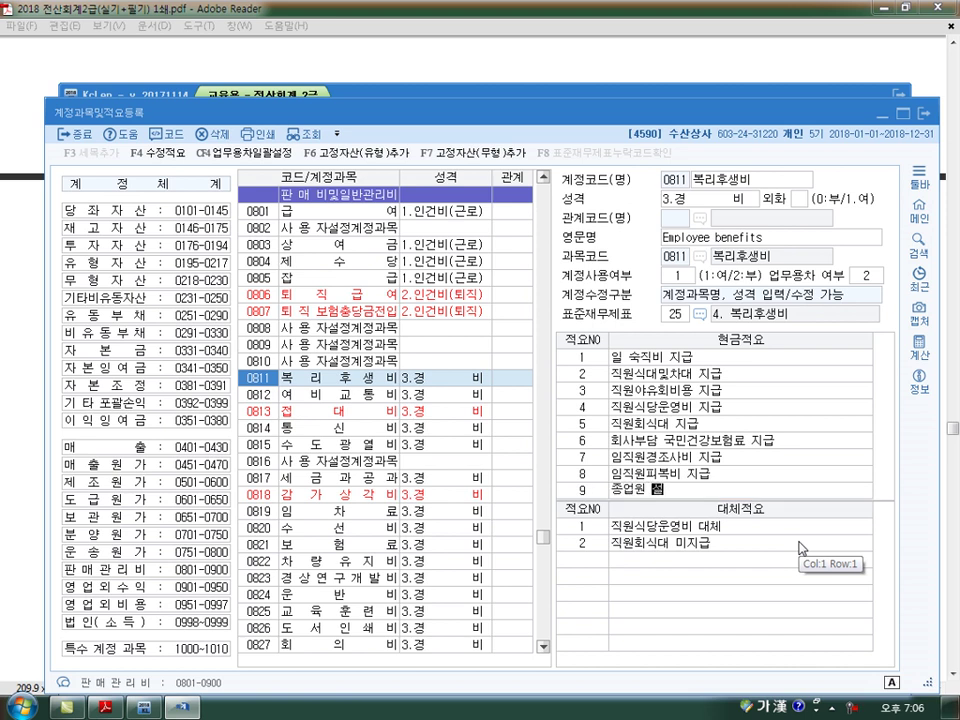
text(설날 선물 지급)
key(Return)
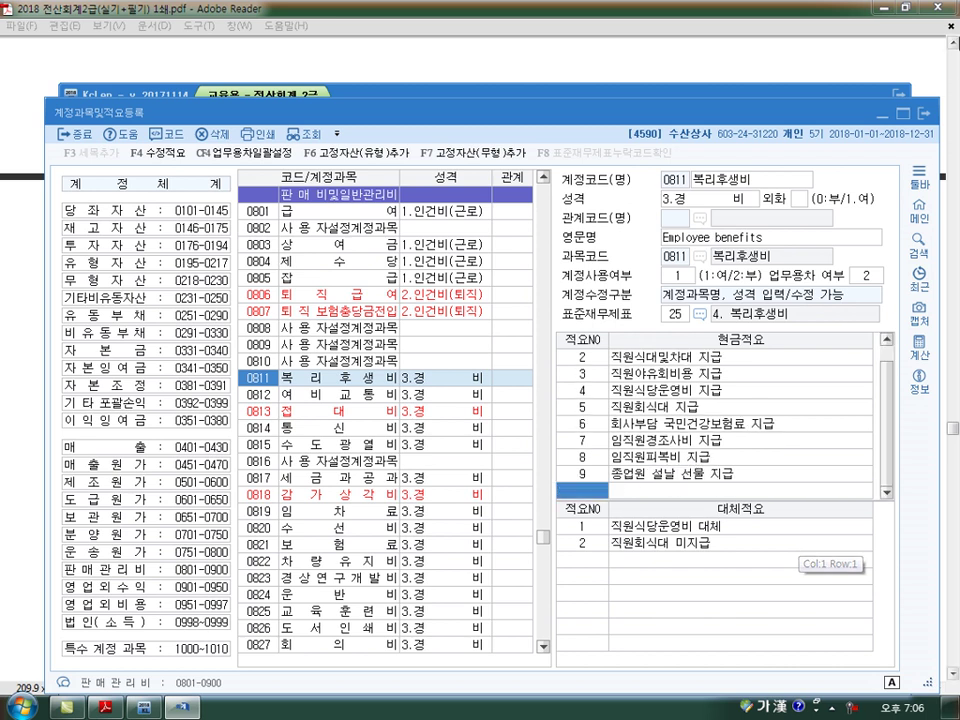
key(Escape)
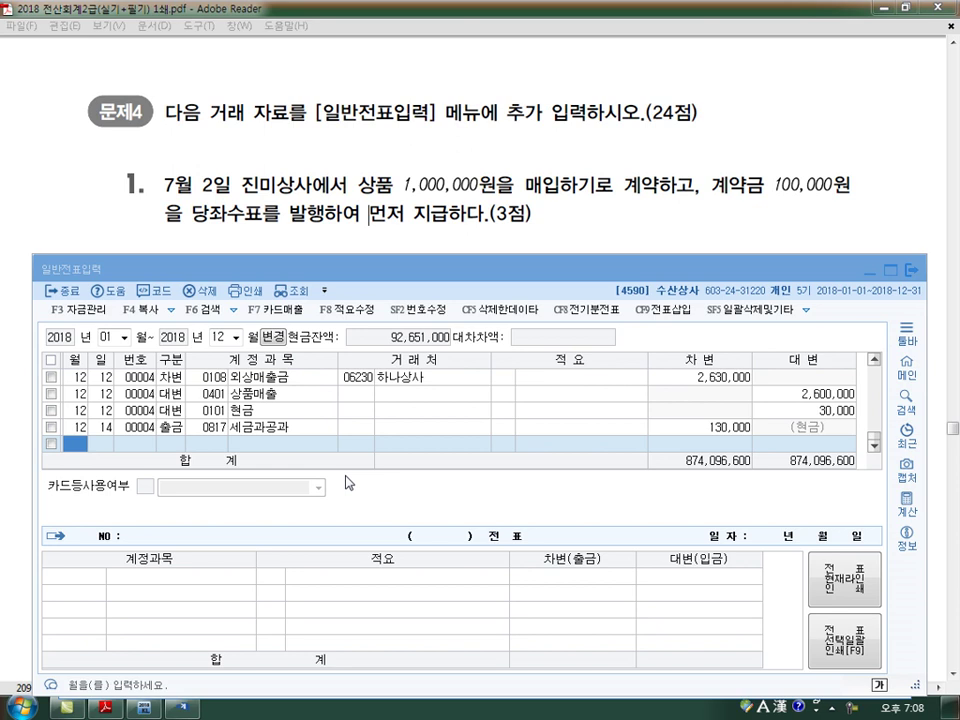
Enter a July 2 credit (대변) line of 100,000 to account 102 당좌예금.
text(7)
key(Return)
text(2)
key(Return)
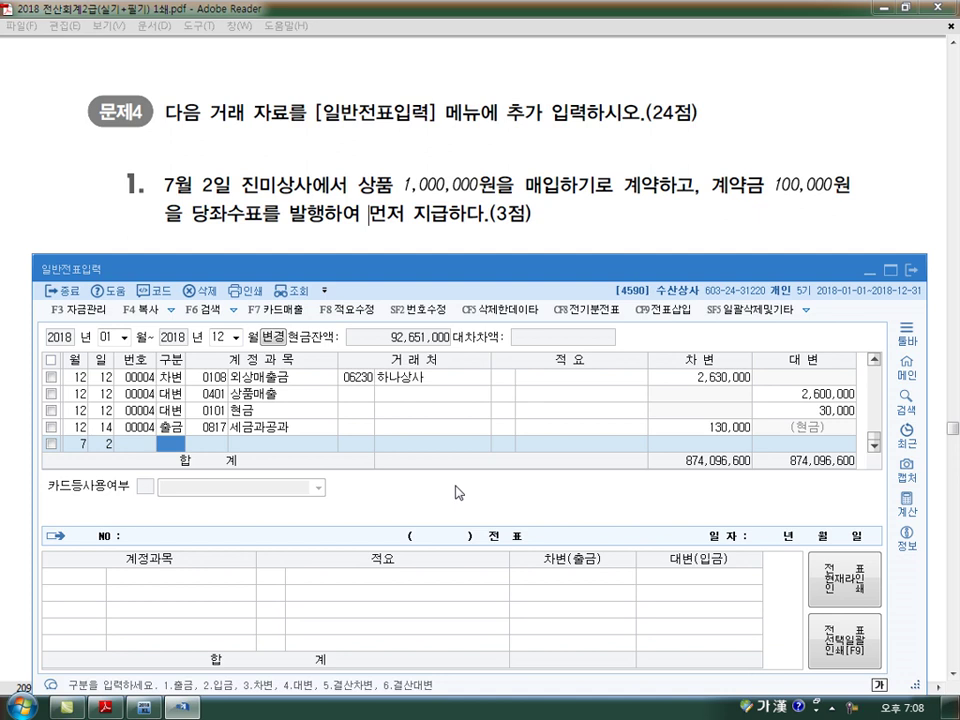
text(4)
key(Return)
text(102)
key(Return)
key(Return)
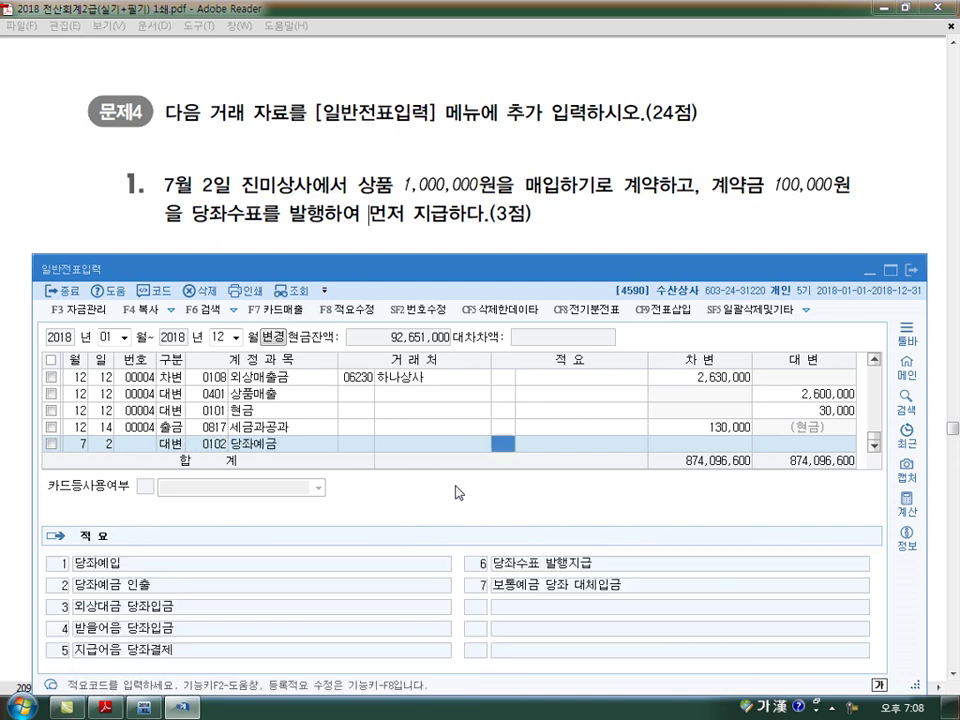
key(Return)
text(100000)
key(Return)
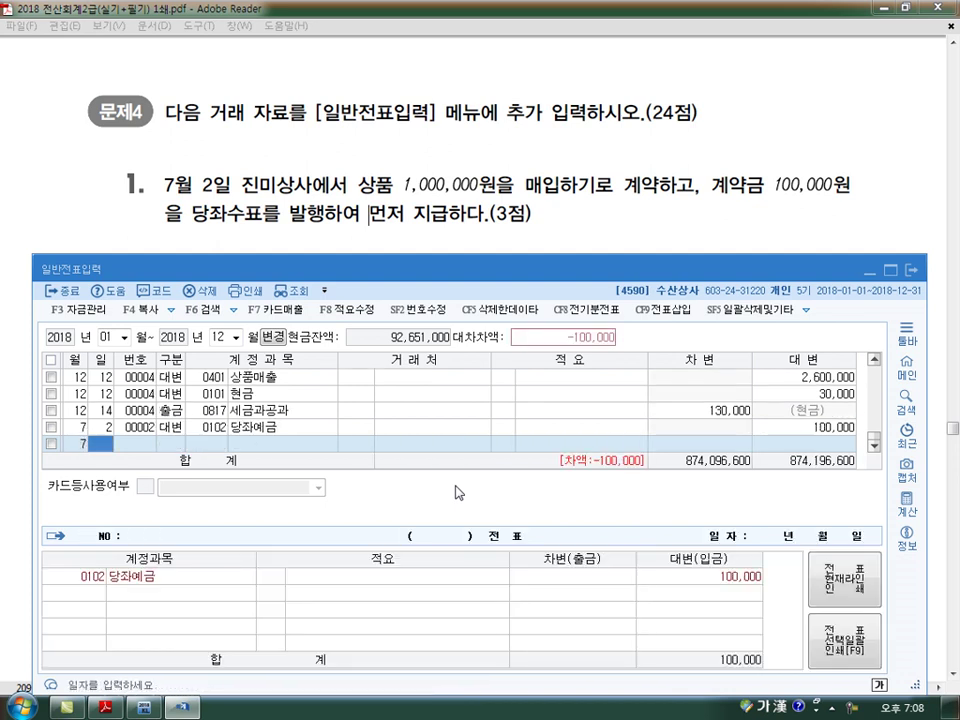
Add the matching July 2 debit (차변) line of 100,000 to account 131 선급금 with 진미상사 as 거래처.
text(3)
key(Return)
text(131)
key(Return)
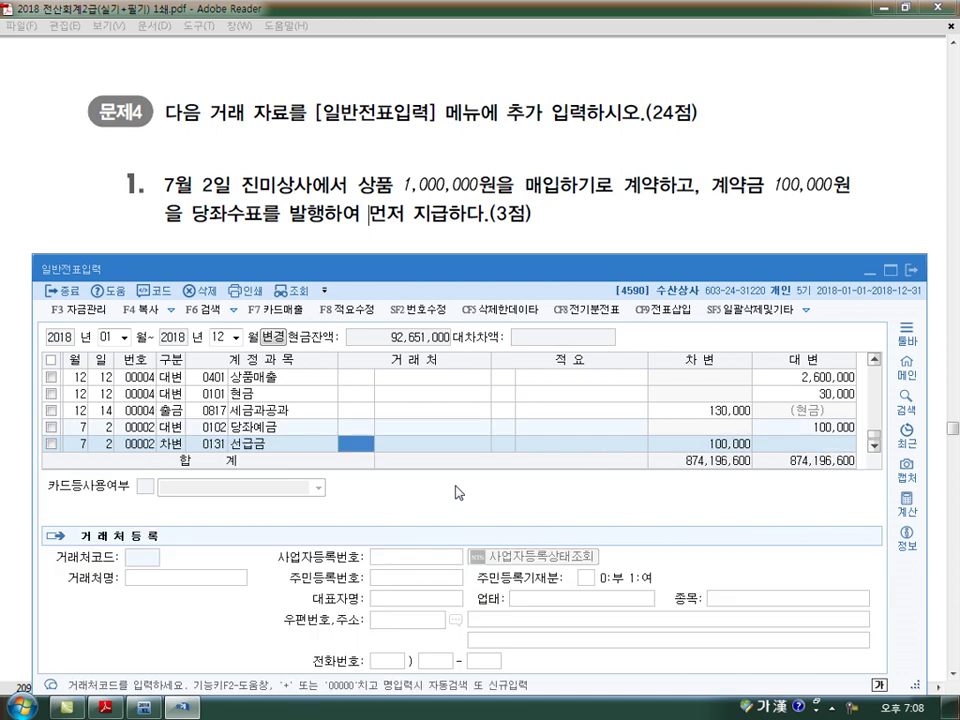
text(진미)
key(Return)
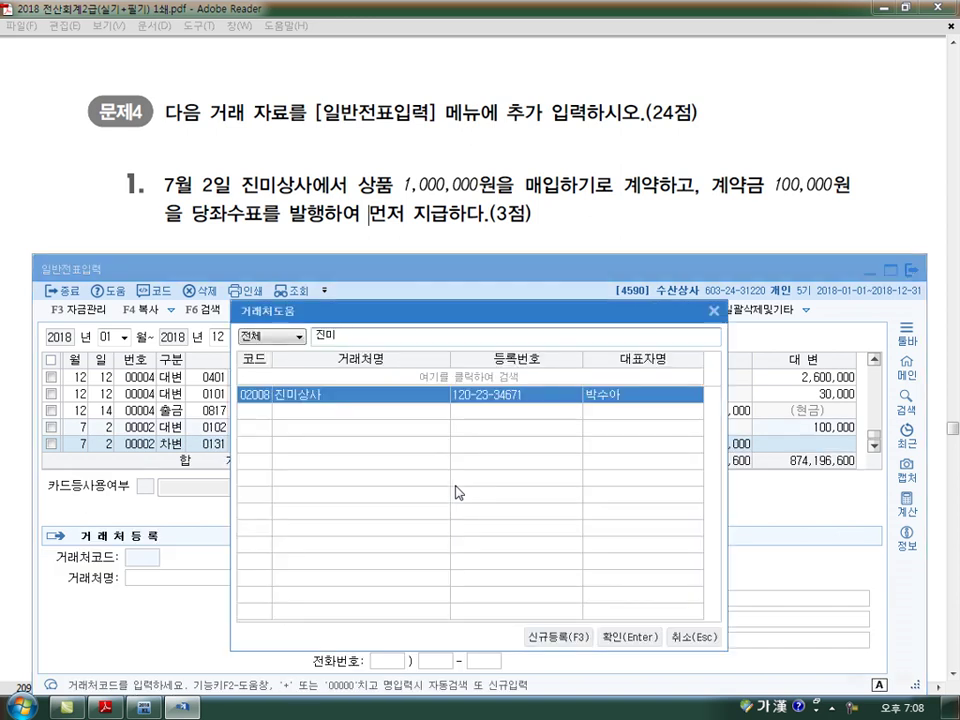
key(Return)
key(Return)
key(Return)
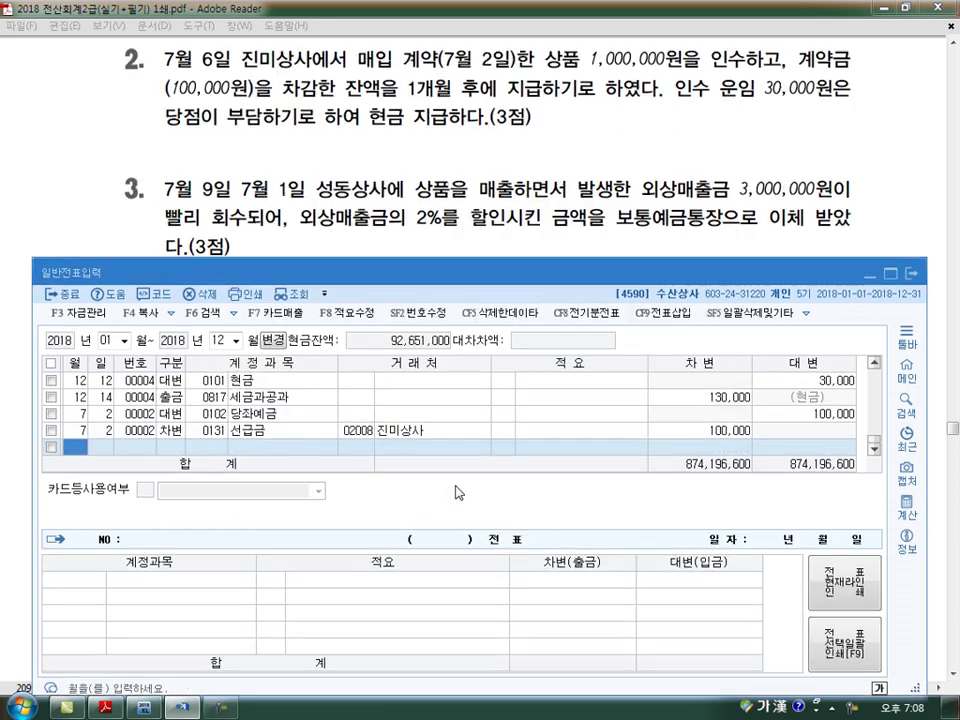
text(6)
key(Return)
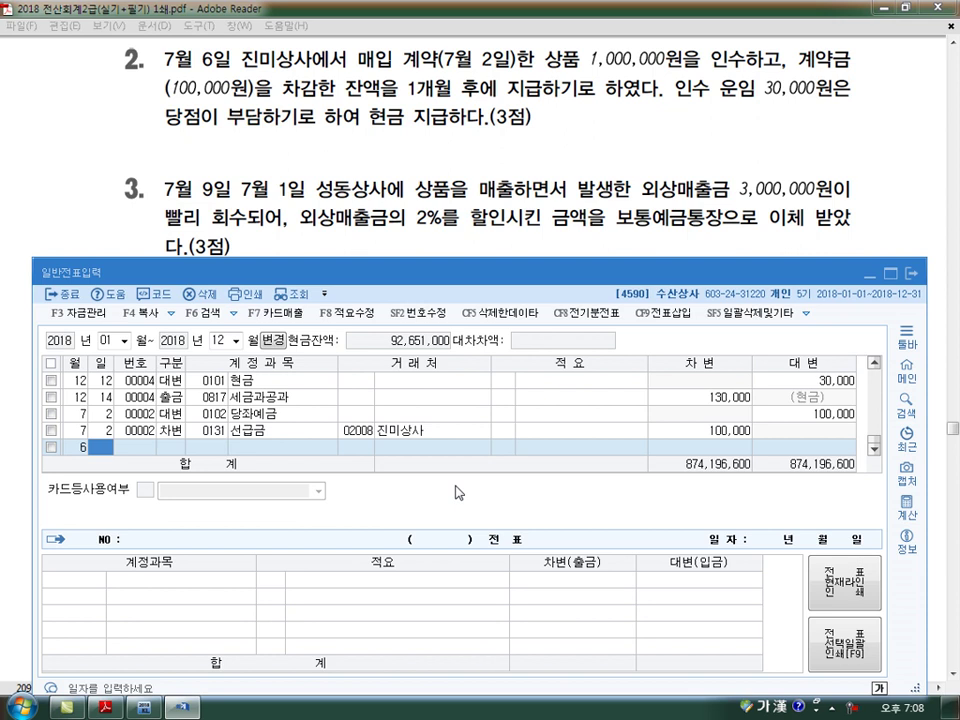
key(Up)
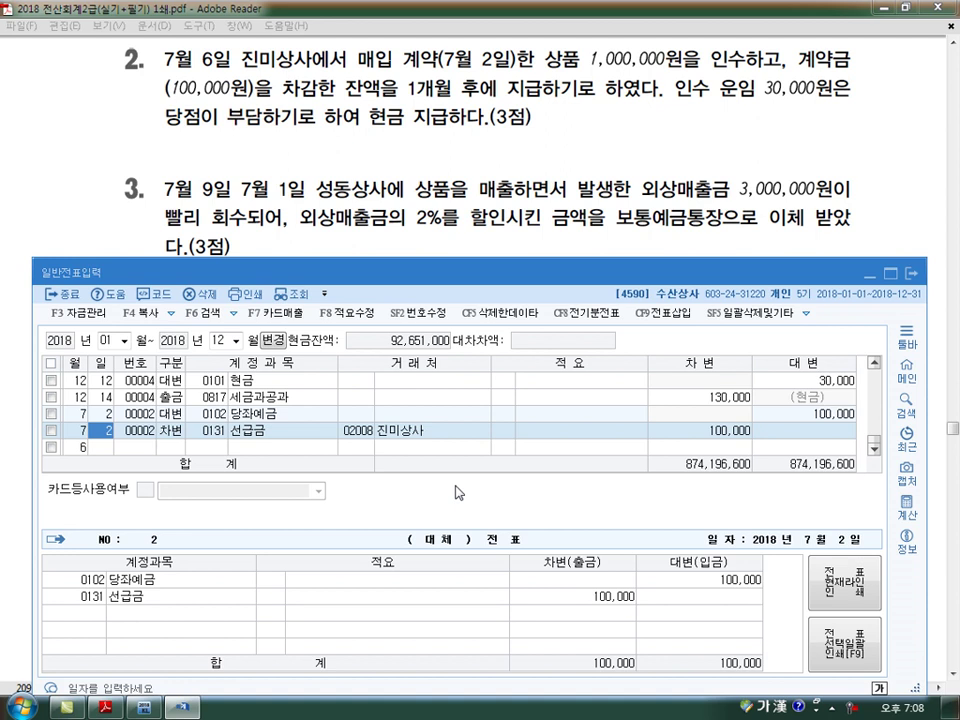
key(Down)
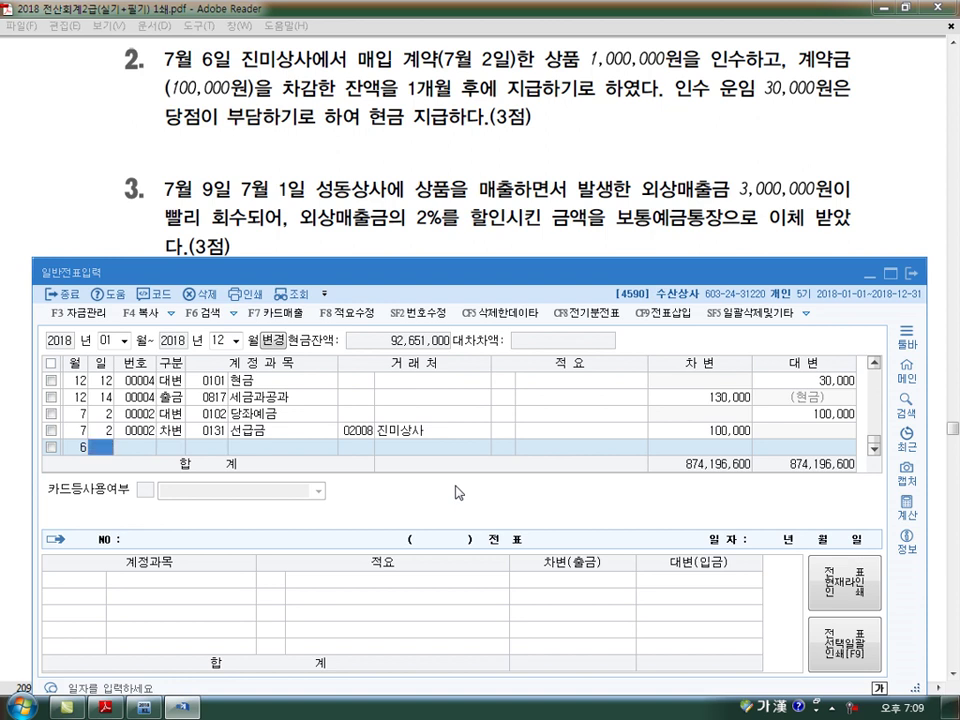
Enter a July 6 debit (차변) line of 1,000,000 to account 146 상품.
text(7)
key(Return)
text(6)
key(Return)
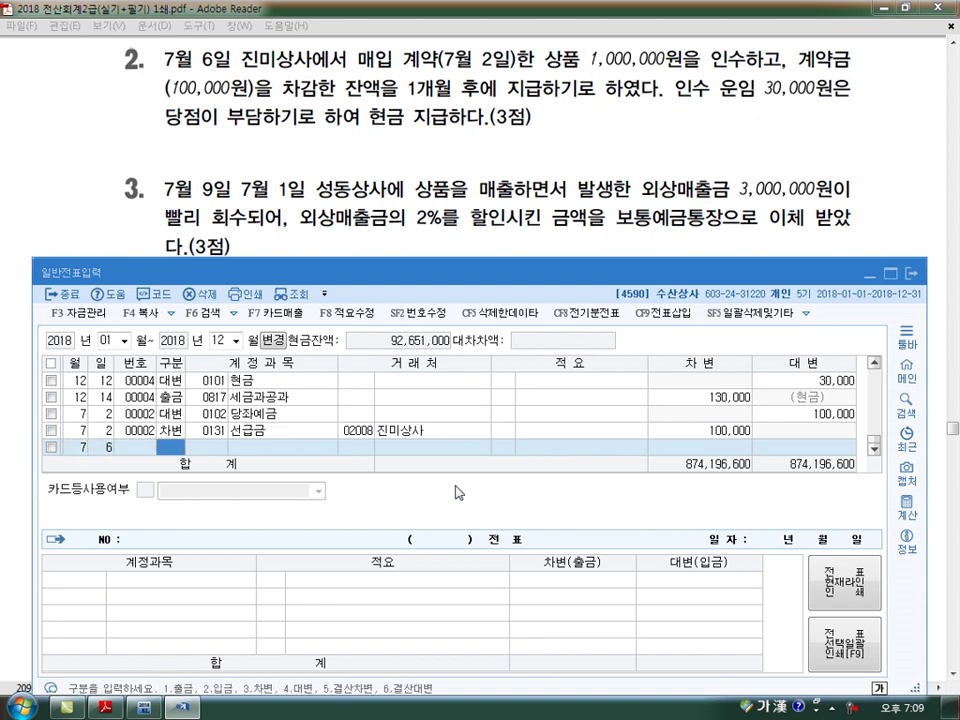
text(3)
key(Return)
text(146)
key(Return)
key(Return)
key(Return)
text(1000000)
key(Return)
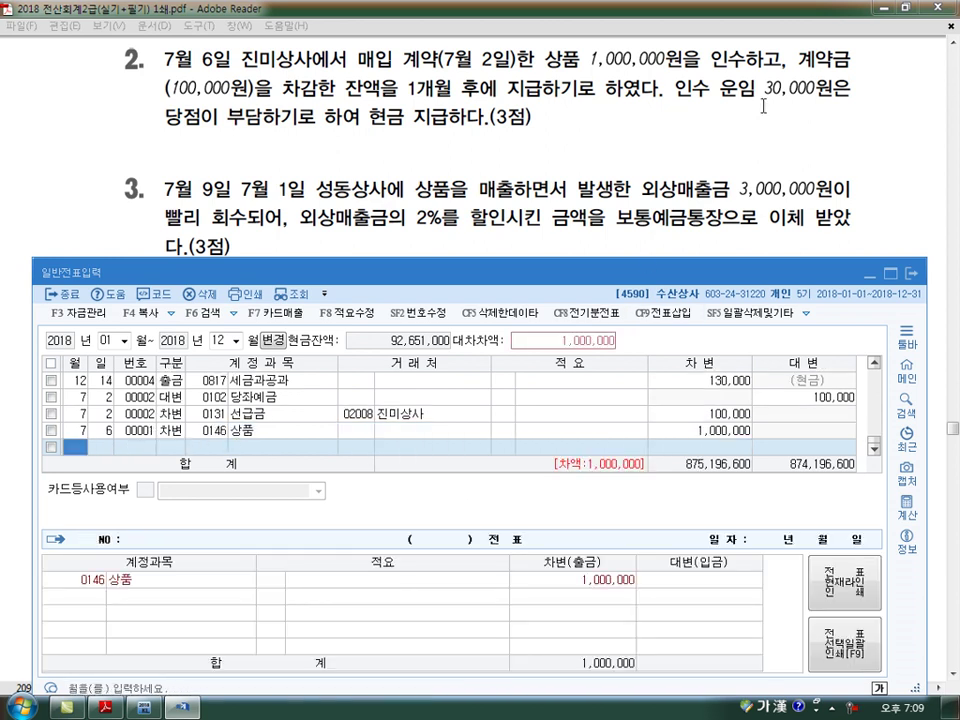
Set the July 6 상품 debit amount to 1,030,000 to include the freight.
click(721, 432)
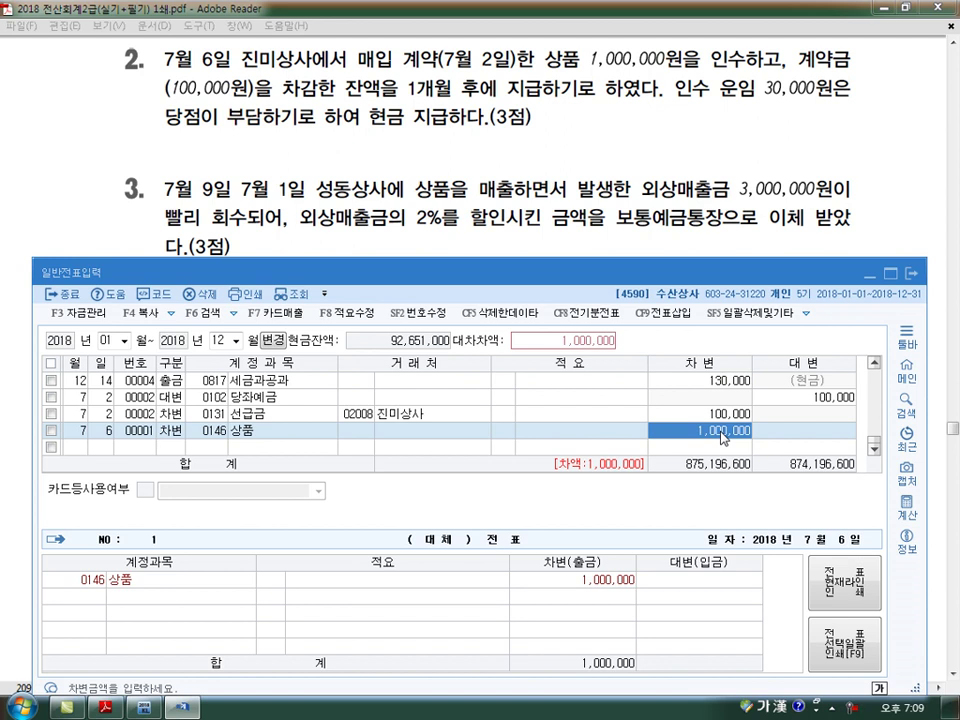
text(1030000)
key(Return)
Add a July 6 credit (대변) line to account 131 선급금 with 진미상사 as 거래처.
key(Return)
key(Return)
text(4)
key(Return)
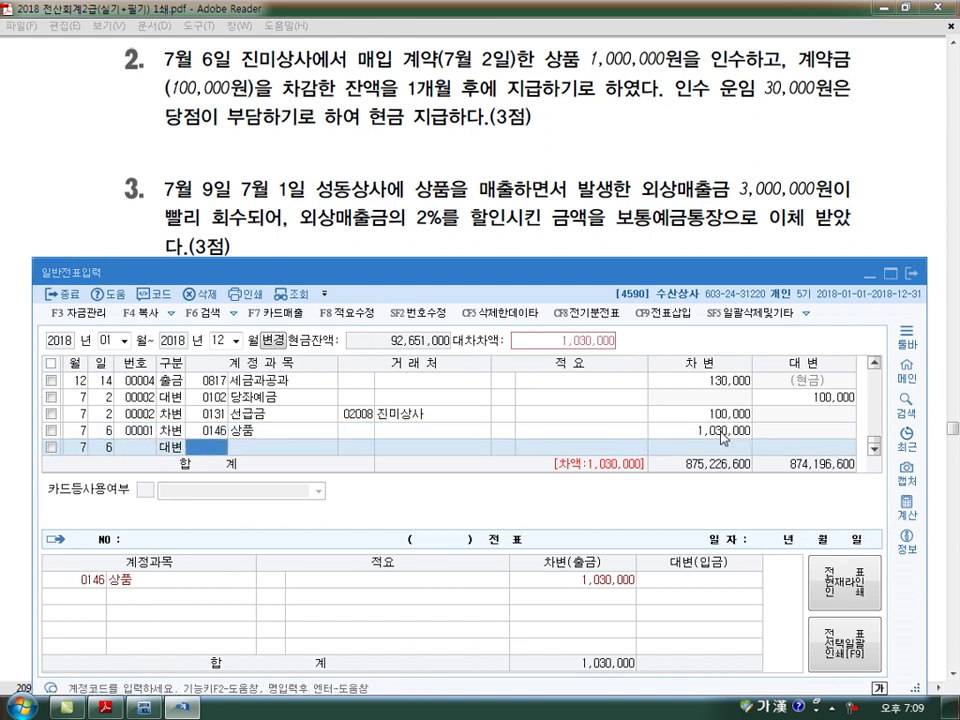
text(131)
key(Return)
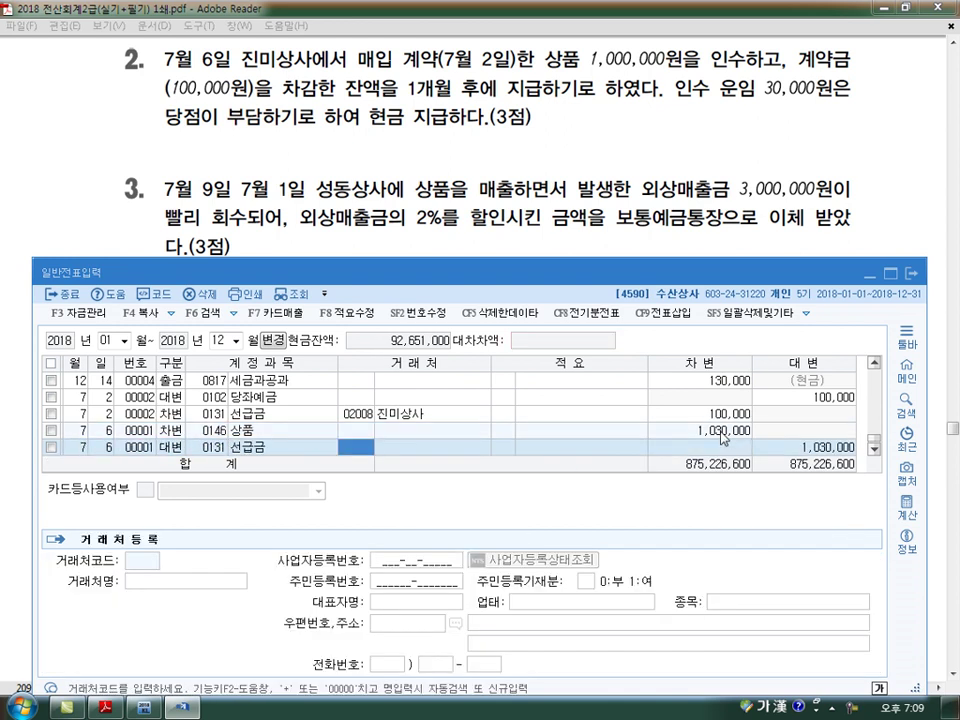
text(진미)
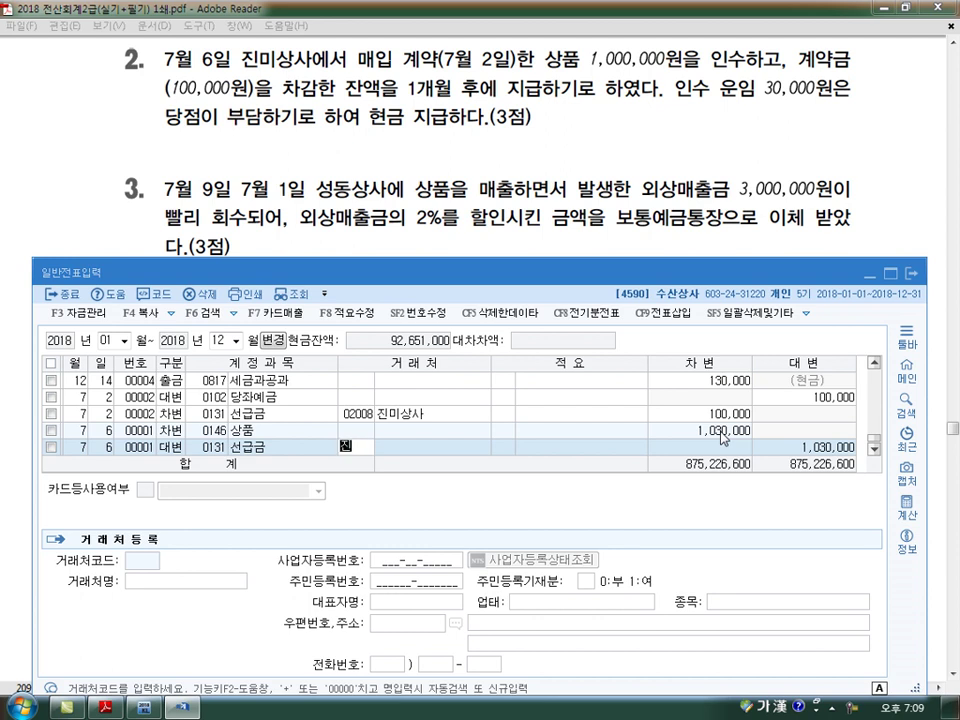
key(Return)
key(Return)
key(Return)
key(Return)
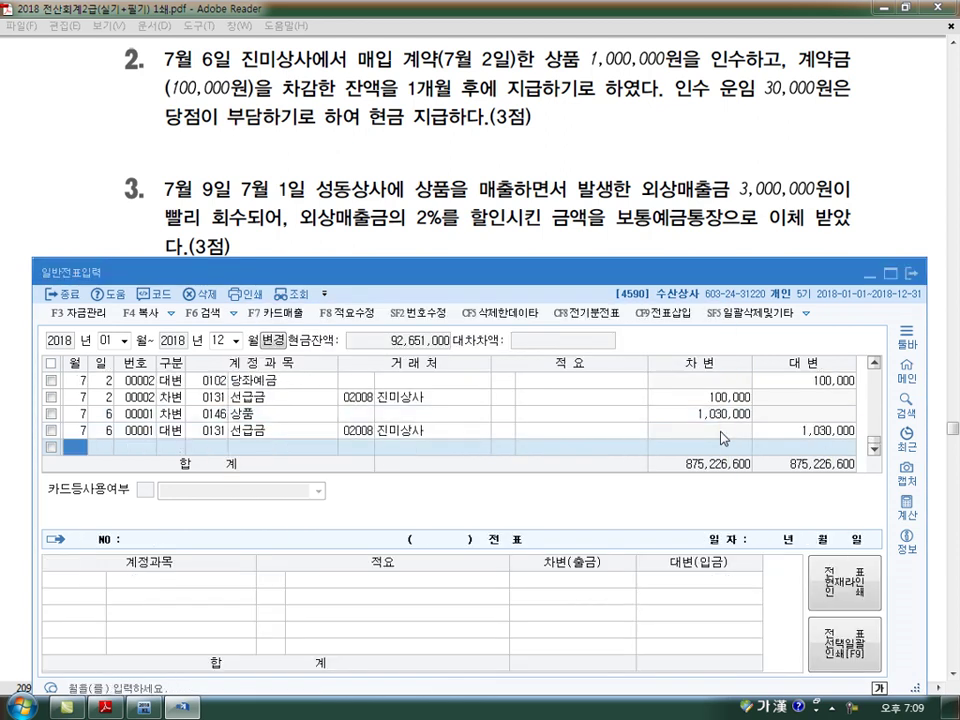
Set the July 6 선급금 credit amount to 100,000.
click(762, 432)
text(100,000)
key(Return)
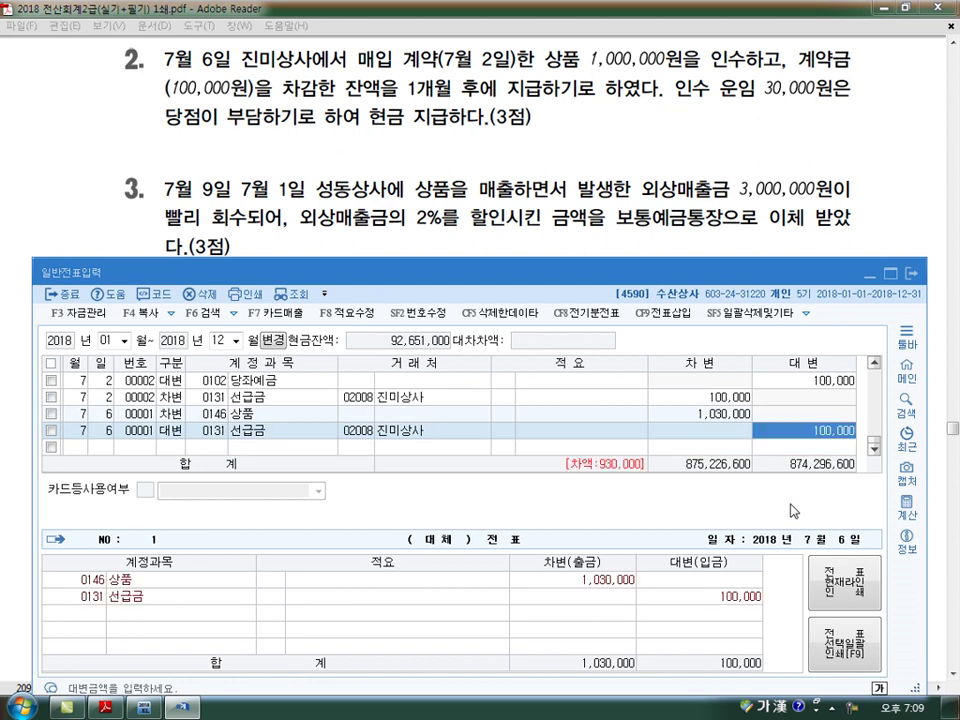
Add a July 6 credit (대변) line of 30,000 to account 101 현금.
text(7)
key(Return)
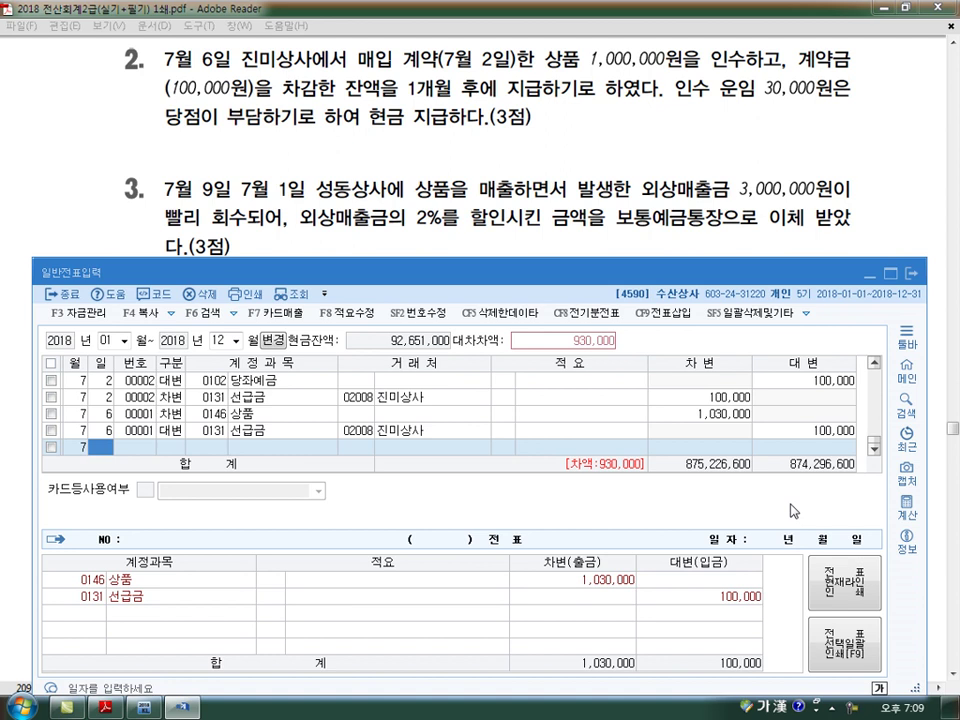
text(6)
key(Return)
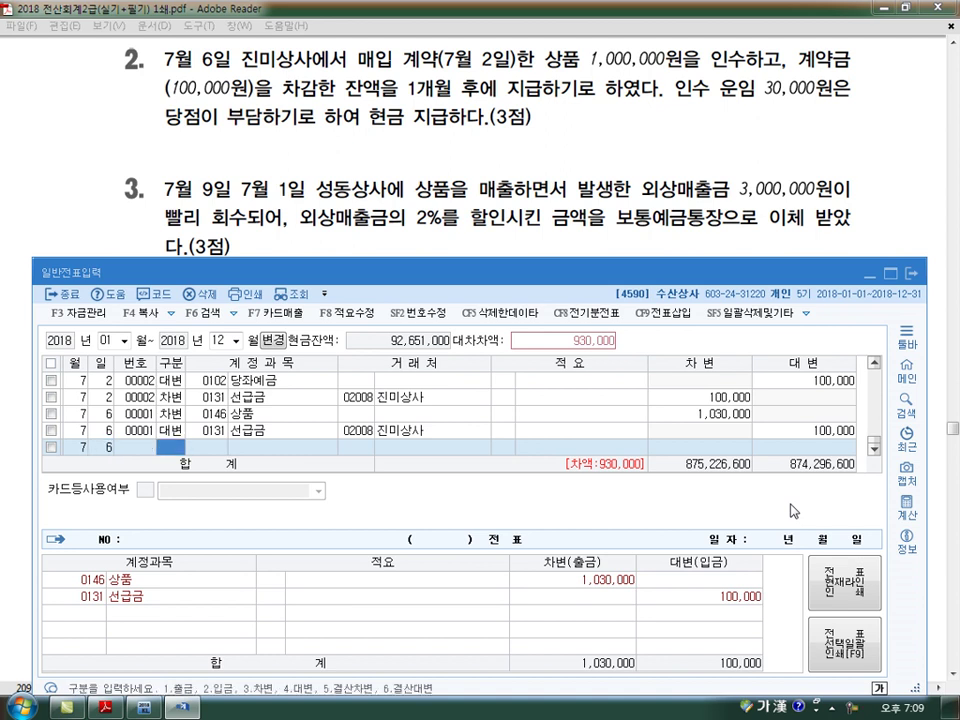
text(1)
key(Return)
text(01)
key(Return)
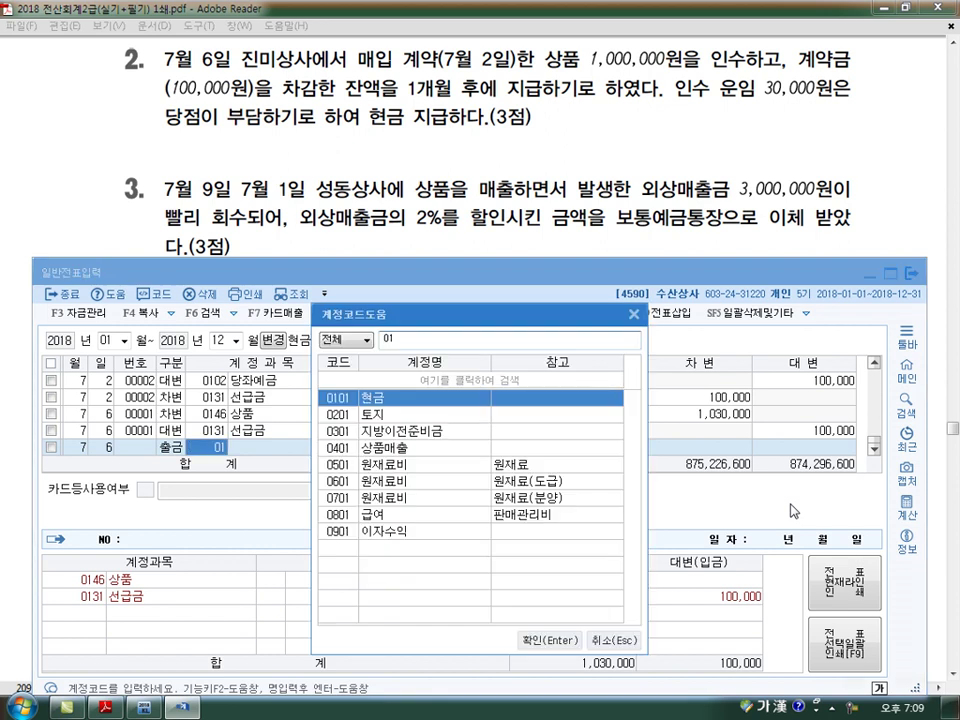
key(Return)
key(Return)
key(Return)
text(30000)
key(Return)
Add a July 6 credit (대변) line of 900,000 to account 251 외상매입금 with 진미상사 as 거래처.
text(4)
key(Return)
text(251)
key(Return)
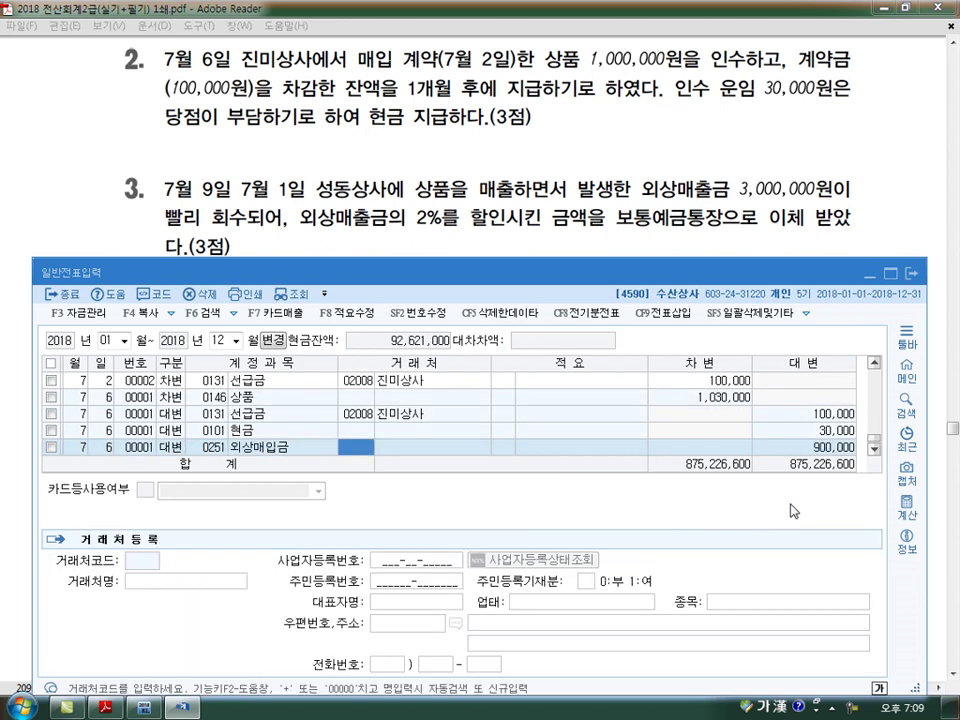
text(진미)
key(Return)
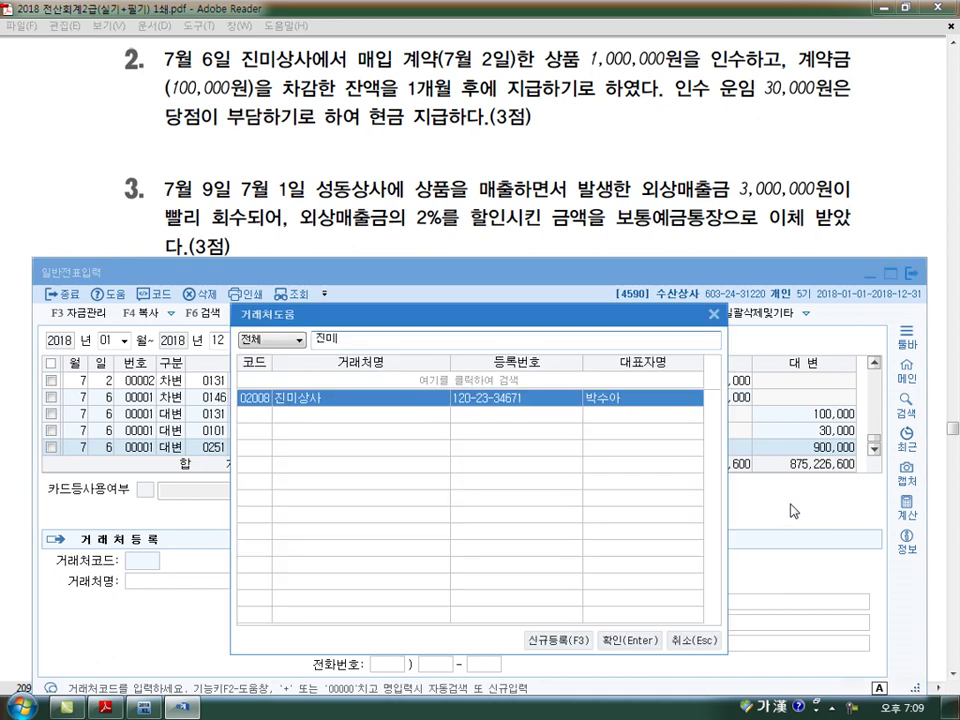
key(Return)
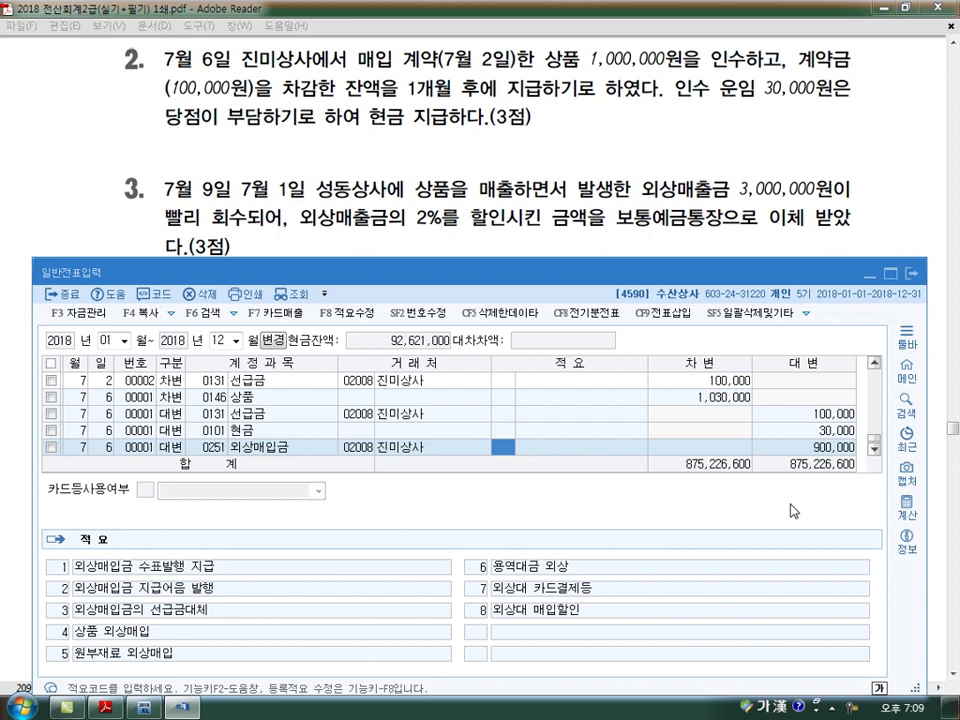
key(Return)
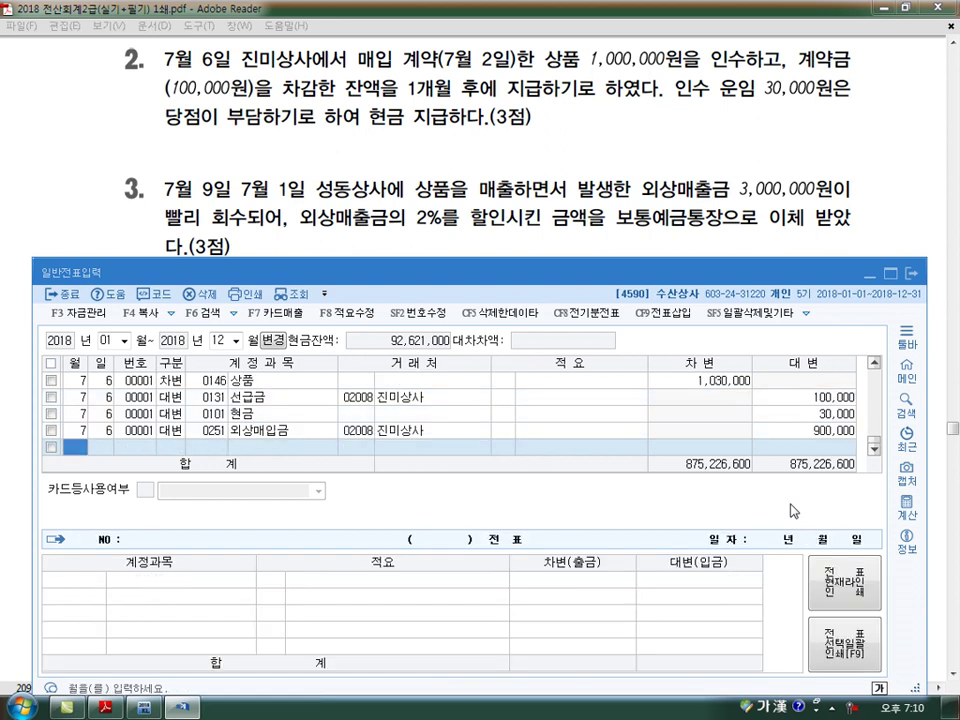
Enter a July 9 credit (대변) line of 3,000,000 to account 108 외상매출금 with 성동상사 as 거래처.
text(7)
key(Return)
text(9)
key(Return)
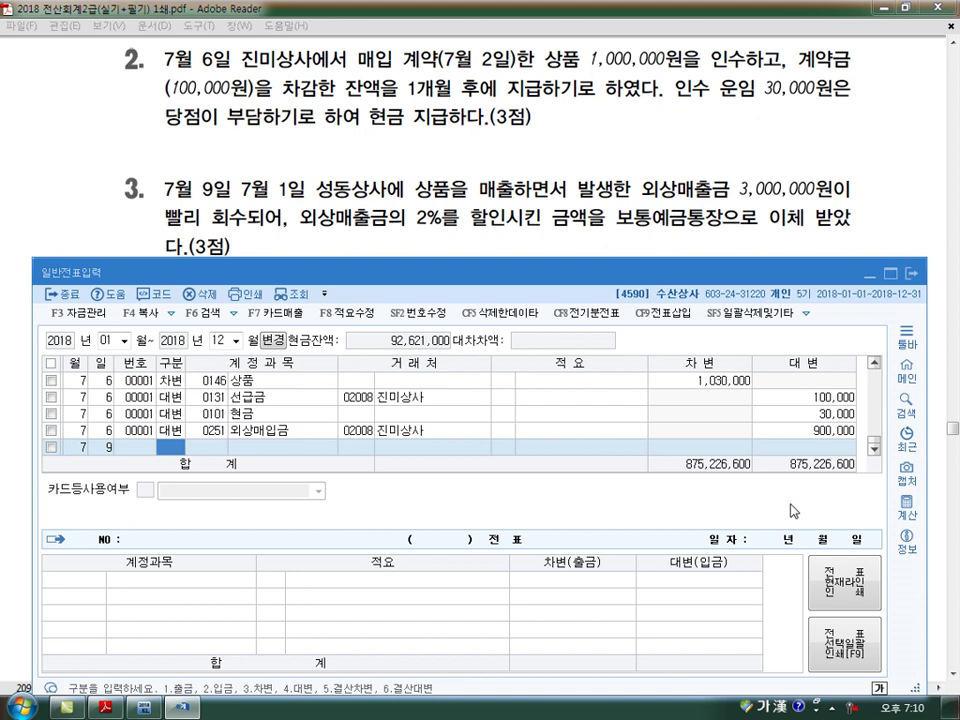
text(4)
key(Return)
text(108)
key(Return)
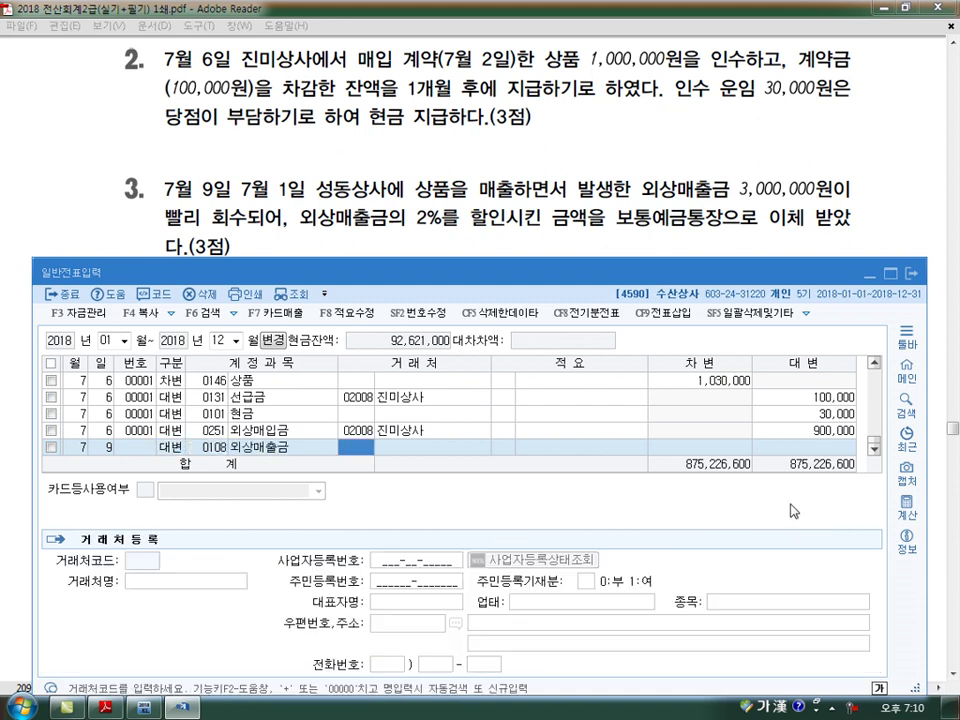
text(성동)
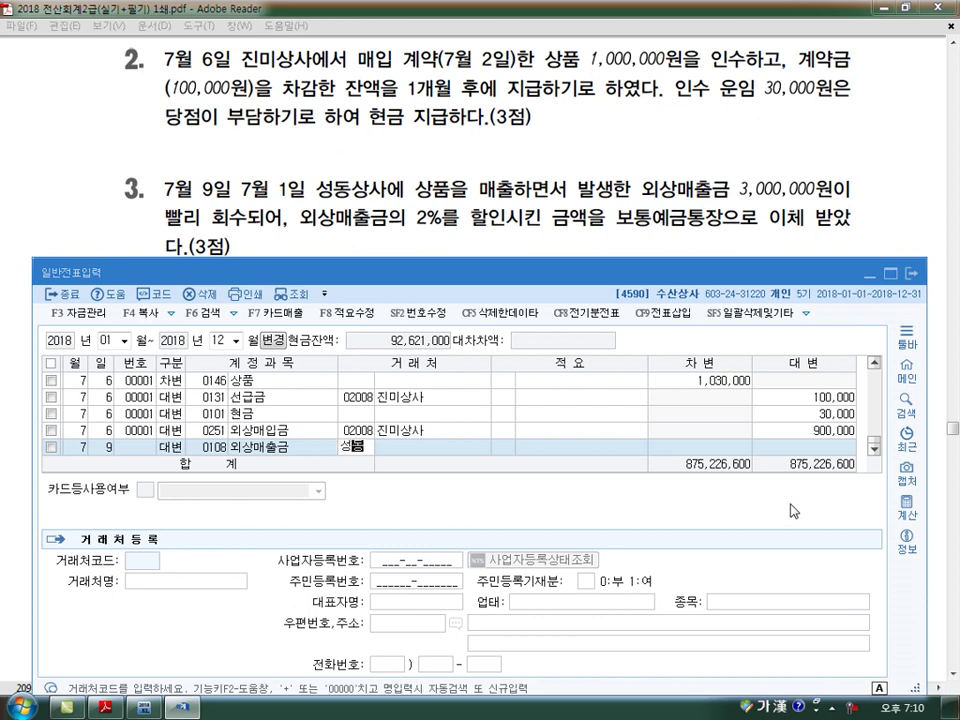
key(Return)
key(Return)
key(Return)
text(3000000)
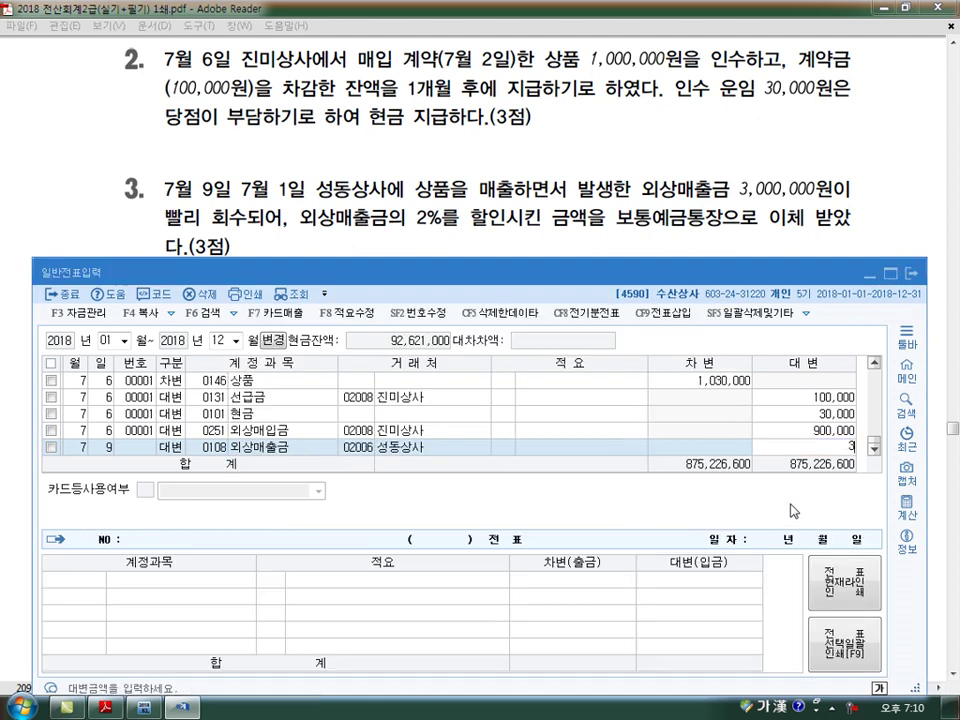
key(Return)
Add a July 9 debit (차변) line to 매출할인, choosing account 0403 that belongs to 상품매출.
text(7)
key(Return)
text(9)
key(Return)
text(3)
key(Return)
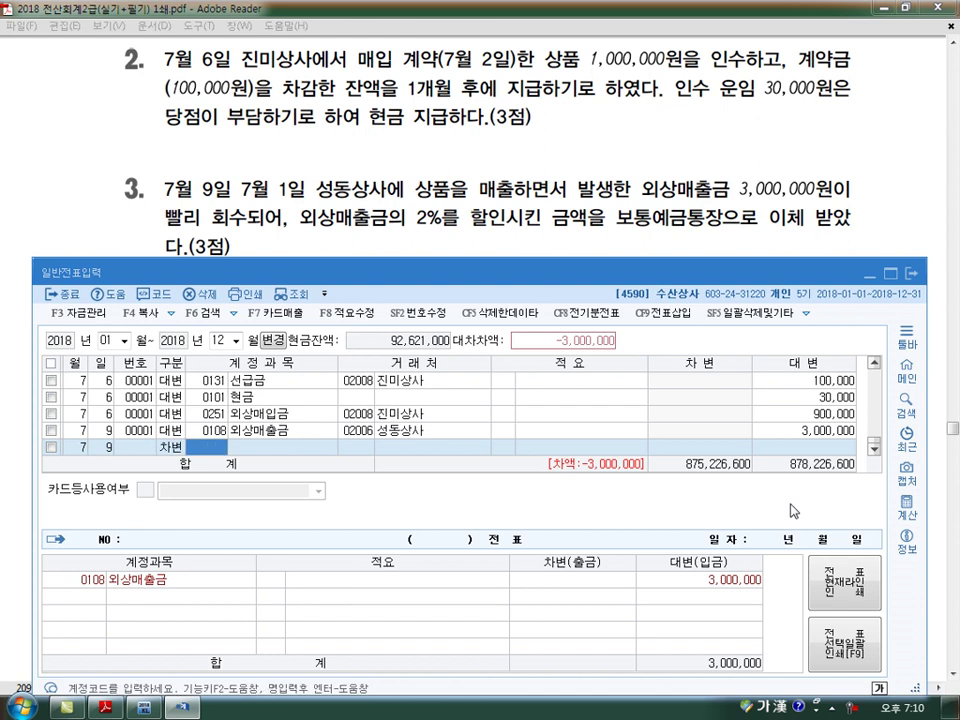
text(매출할)
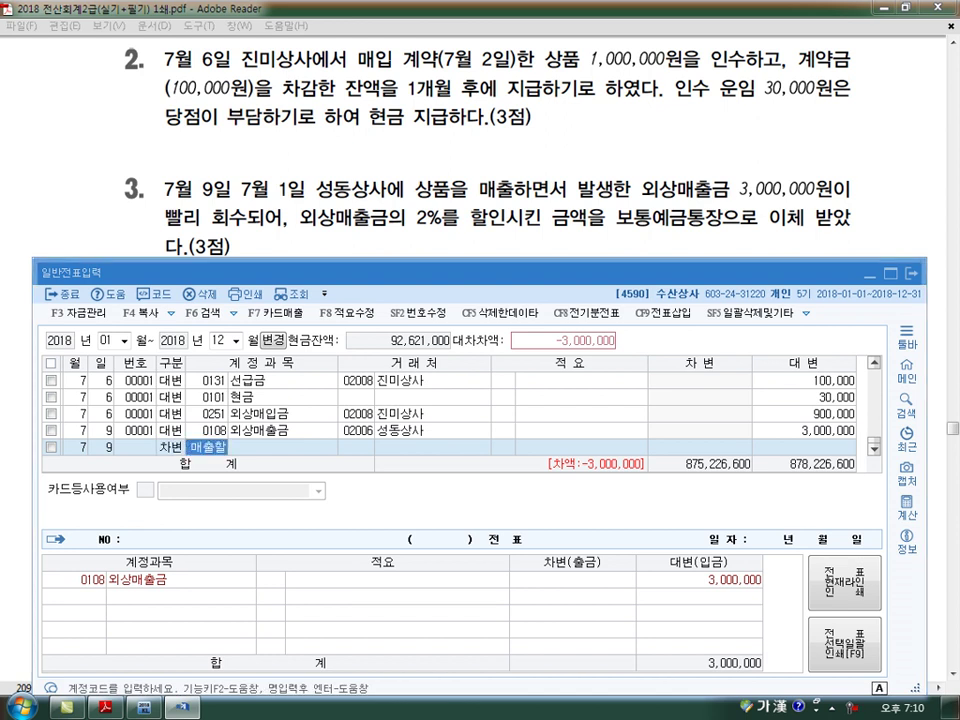
key(Return)
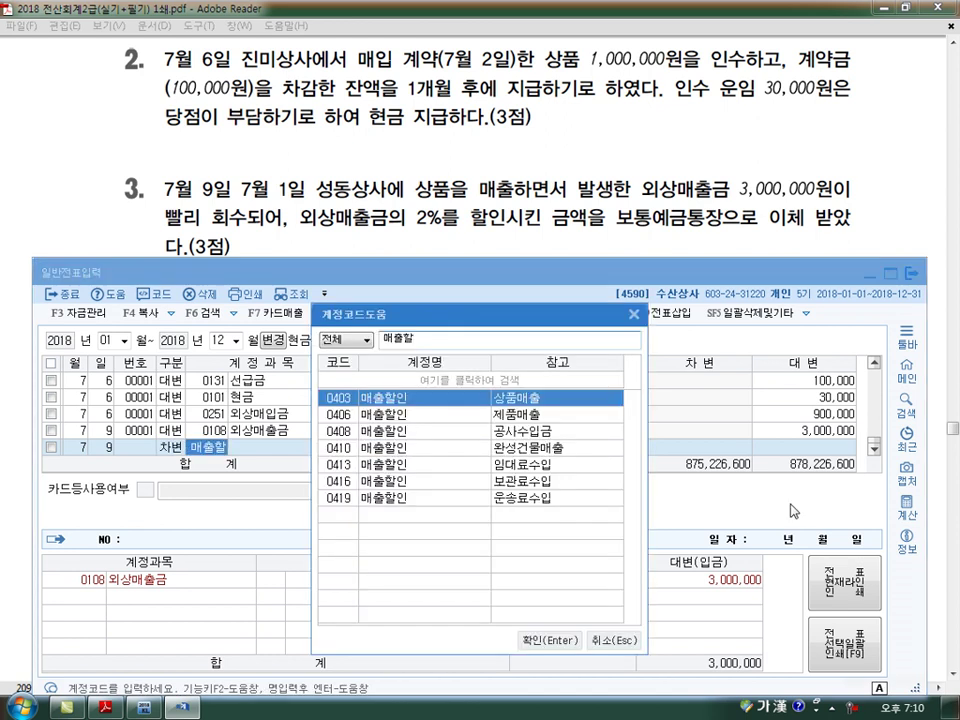
click(548, 641)
key(Return)
key(Return)
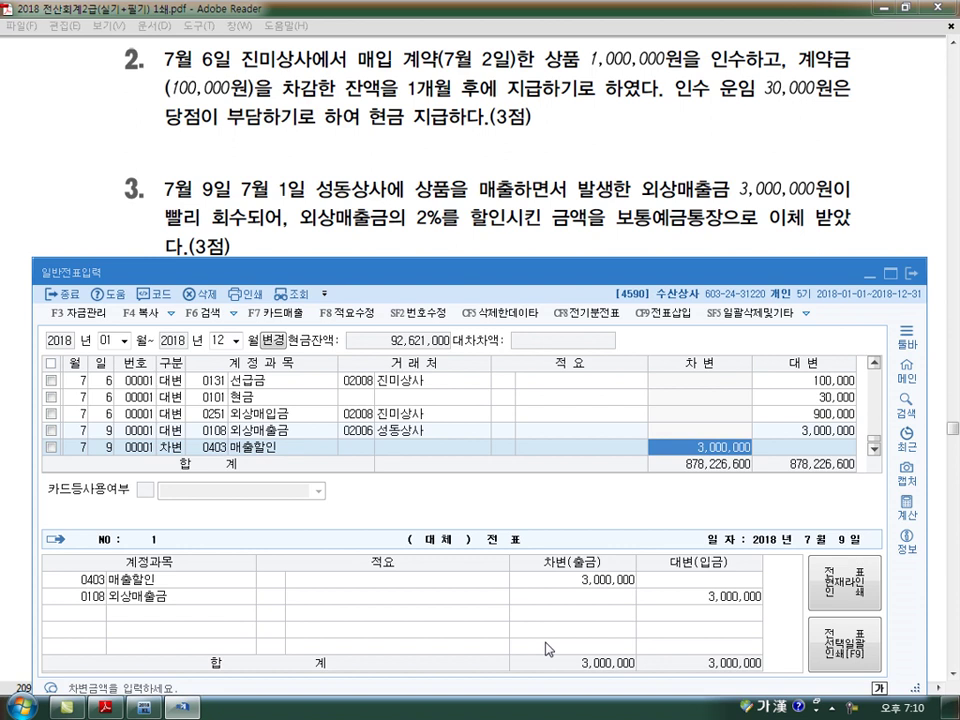
Set the July 9 매출할인 debit amount to 60,000.
key(Return)
key(Up)
key(Return)
key(Return)
key(Return)
text(60000)
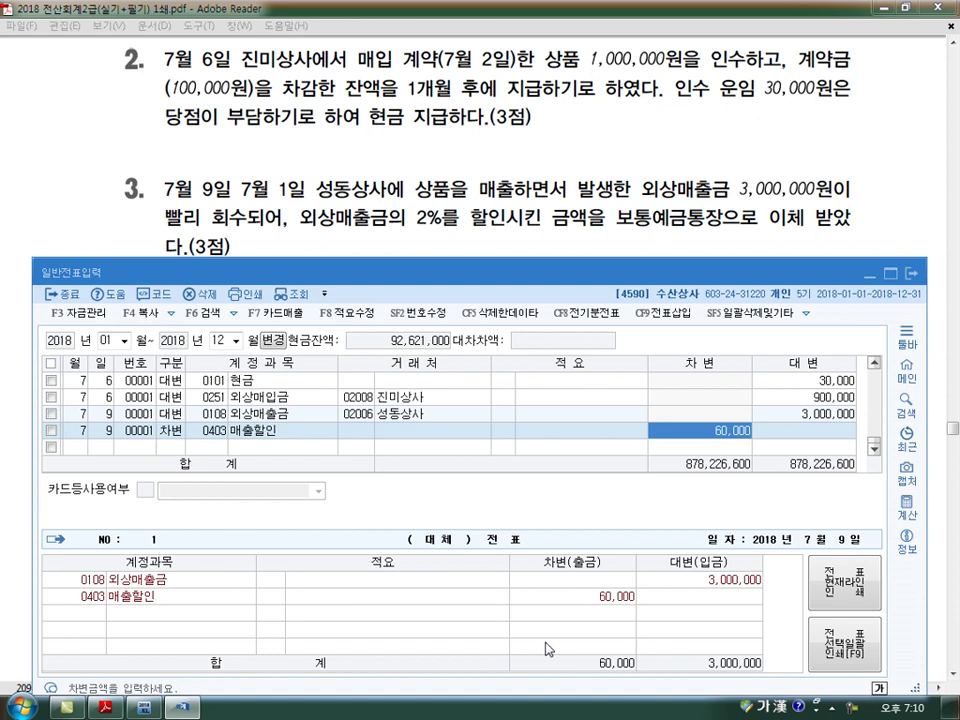
key(Return)
Add a July 9 debit (차변) line of 2,940,000 to account 103 보통예금.
key(Return)
text(3)
key(Return)
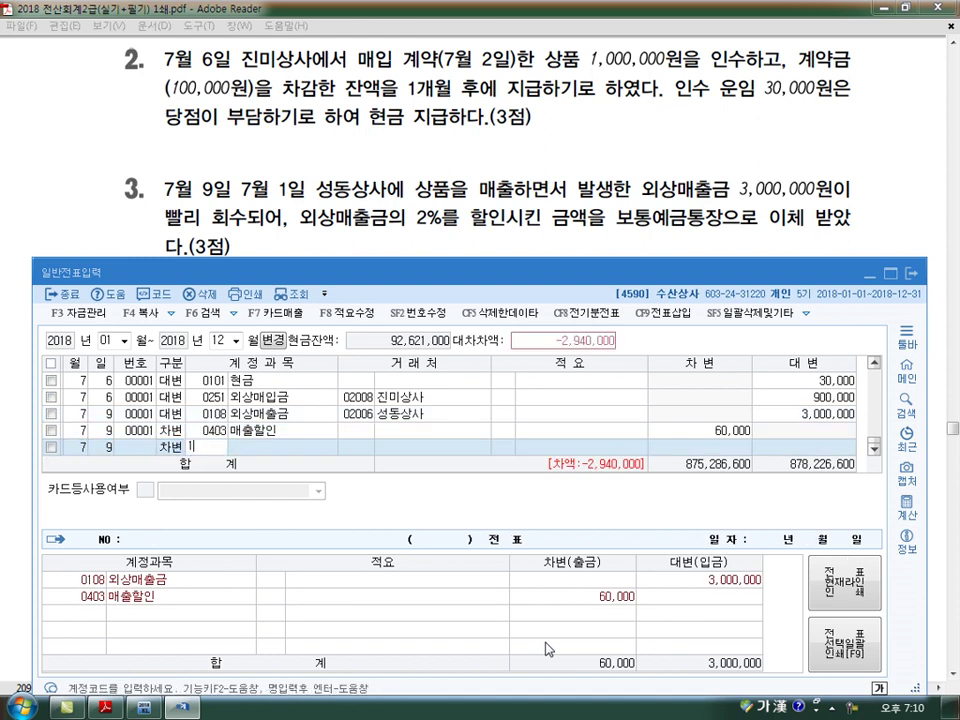
text(103)
key(Return)
key(Return)
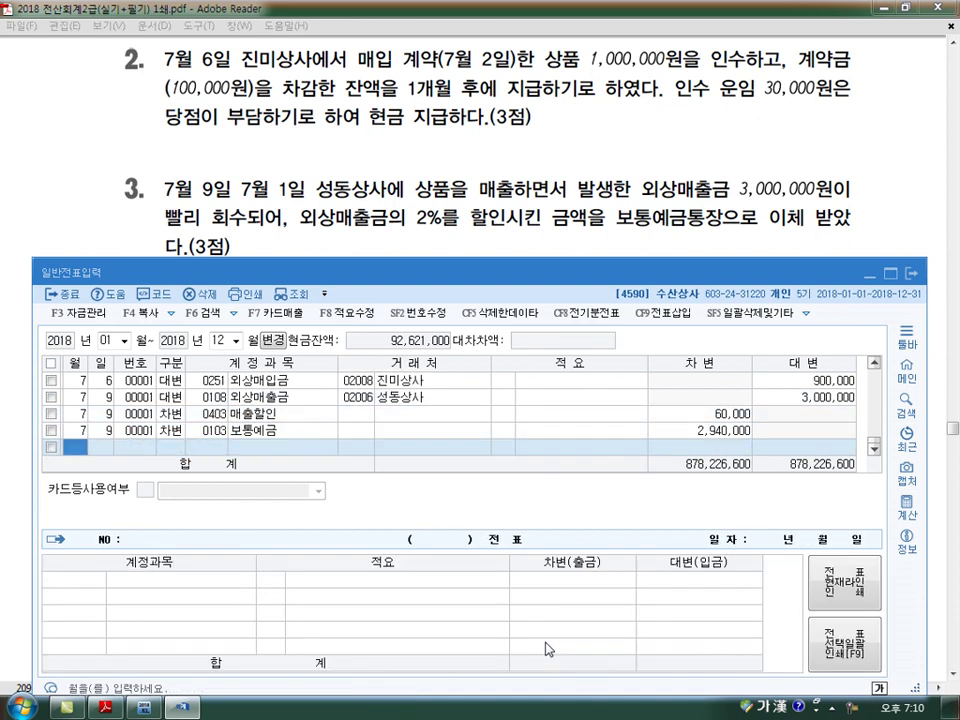
Start a new voucher line dated July 11 for question 4.
scroll(545, 648, down, 5)
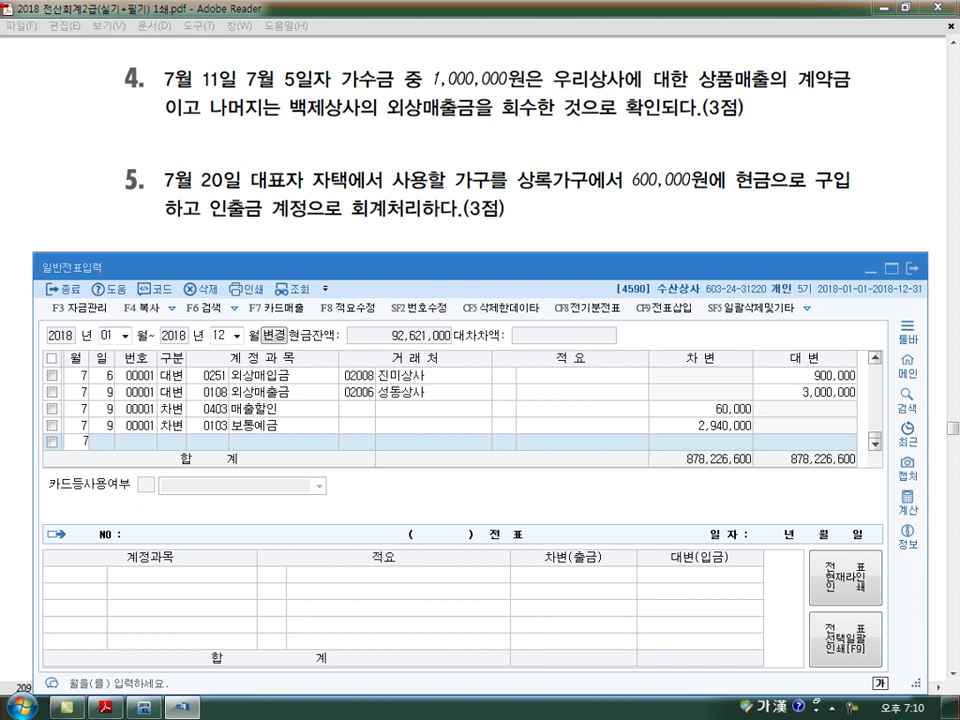
text(7)
key(Return)
text(11)
key(Return)
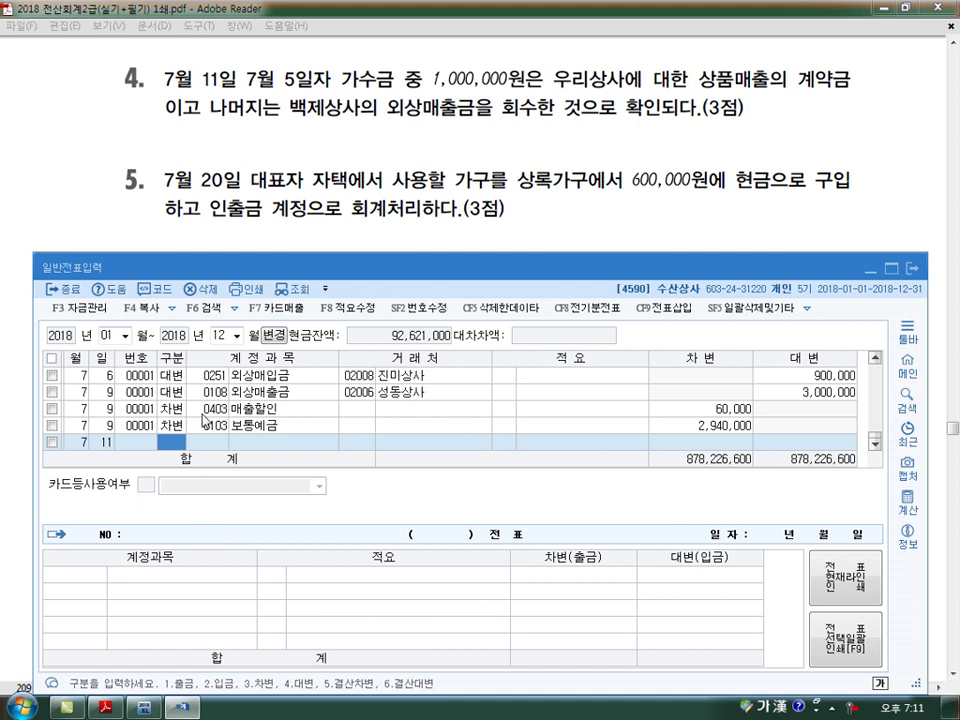
Look up the July 5 가수금 entry among the existing vouchers to check its amount.
scroll(196, 410, up, 2)
scroll(196, 410, up, 8)
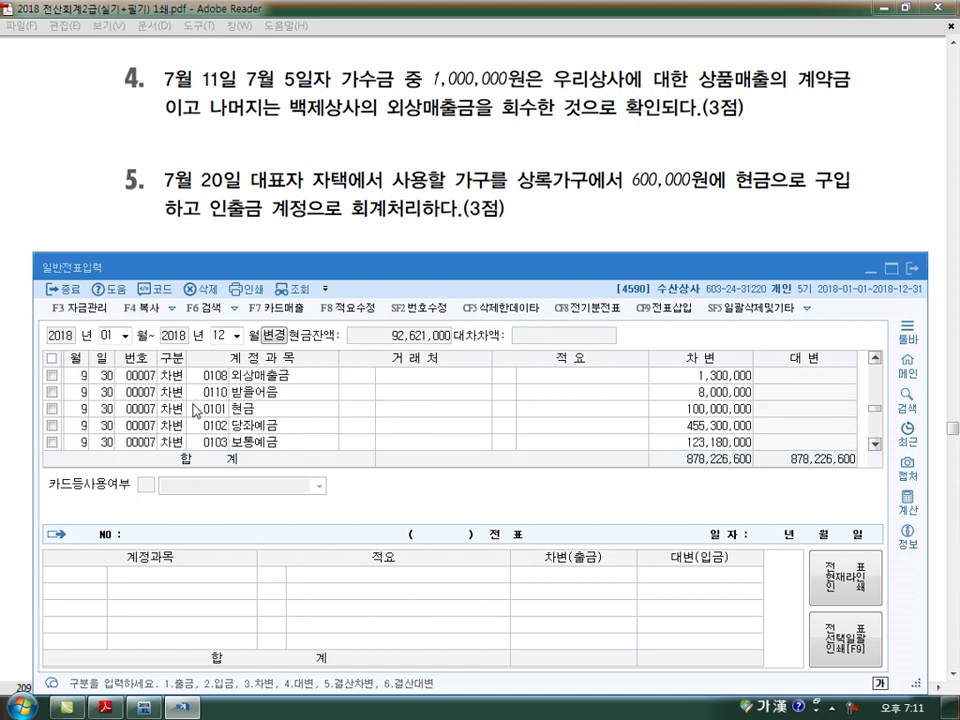
click(196, 410)
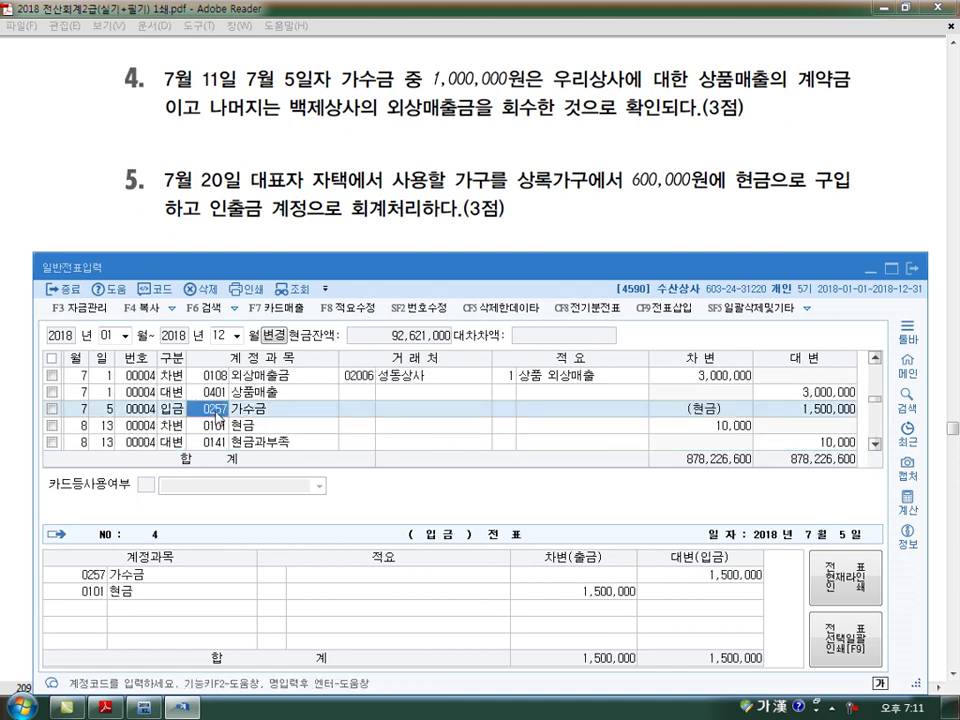
scroll(372, 415, down, 10)
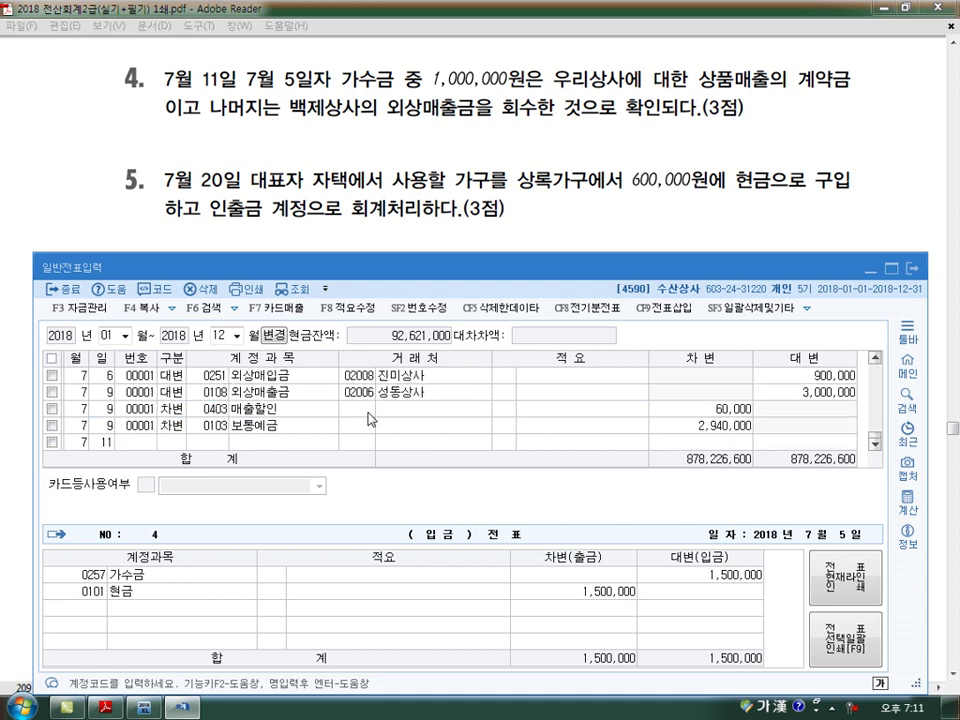
scroll(175, 350, up, 1)
scroll(175, 350, down, 1)
Complete the July 11 line as a debit (차변) of 1,500,000 to account 257 가수금.
click(172, 443)
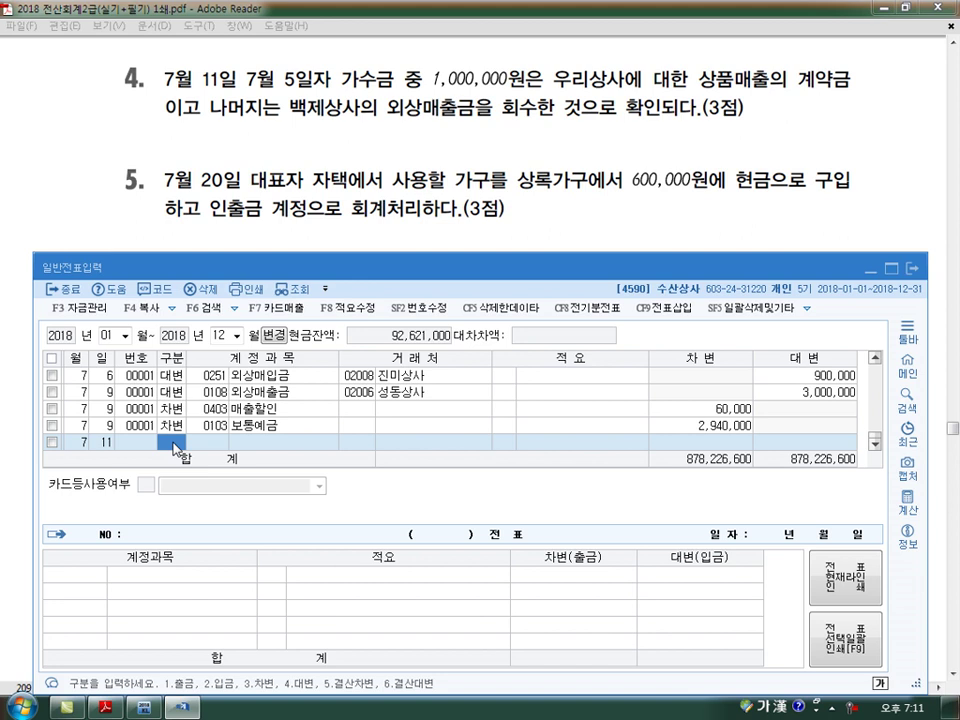
text(3257)
key(Return)
key(Return)
key(Return)
key(Return)
key(Return)
text(1500000)
key(Return)
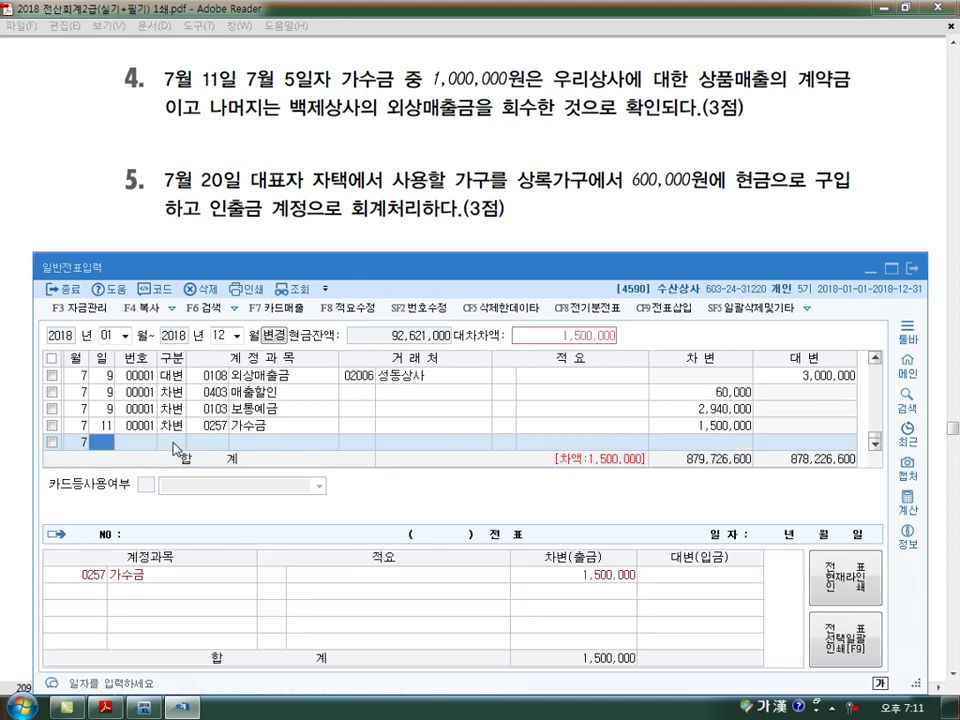
Add a July 11 credit (대변) line of 1,000,000 to account 259 선수금 with 우리상사 as 거래처.
text(11)
key(Return)
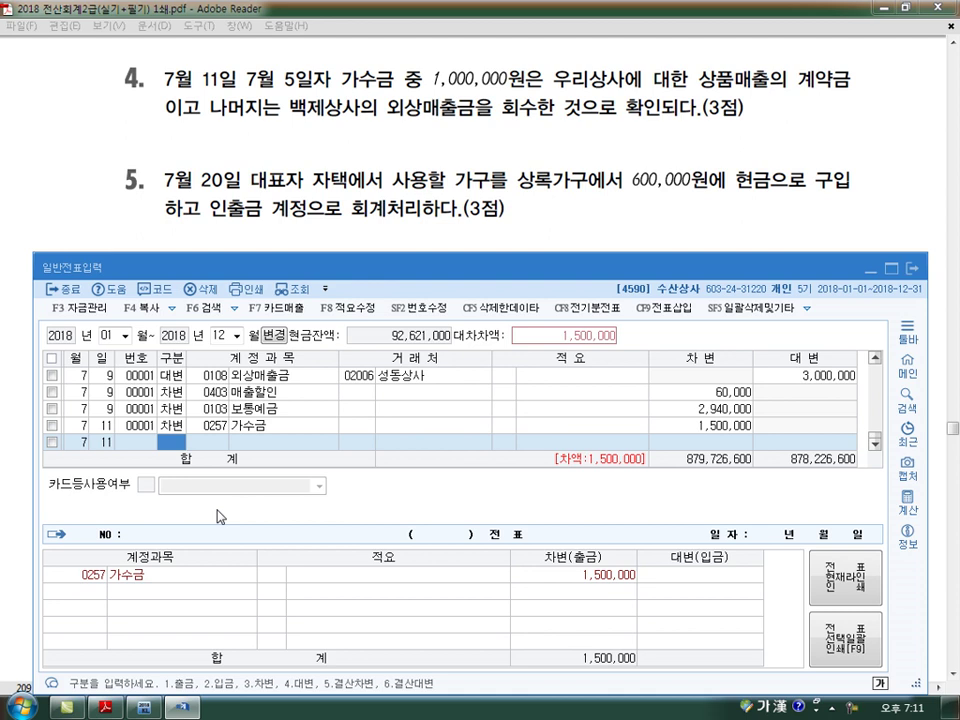
text(4)
key(Return)
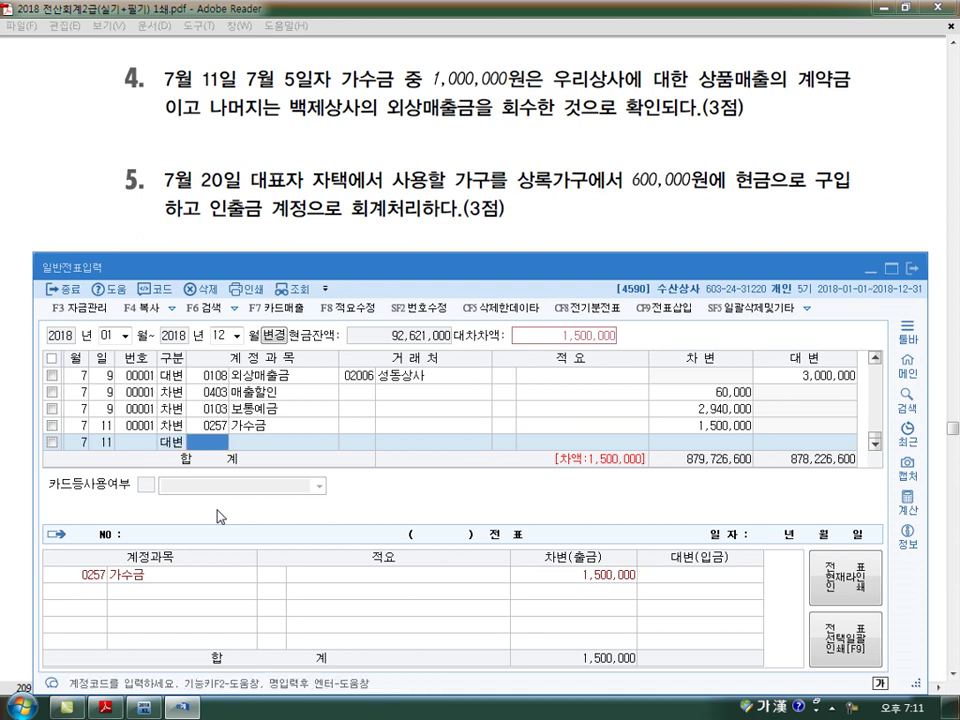
text(259)
key(Return)
text(우리)
key(Return)
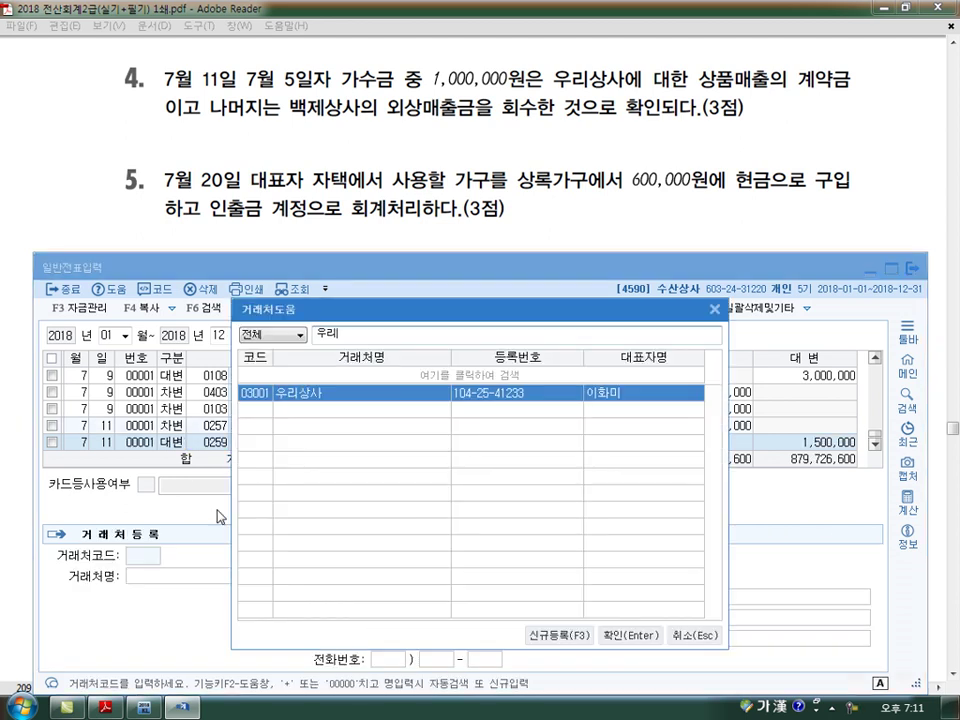
key(Return)
key(Return)
text(1000000)
key(Return)
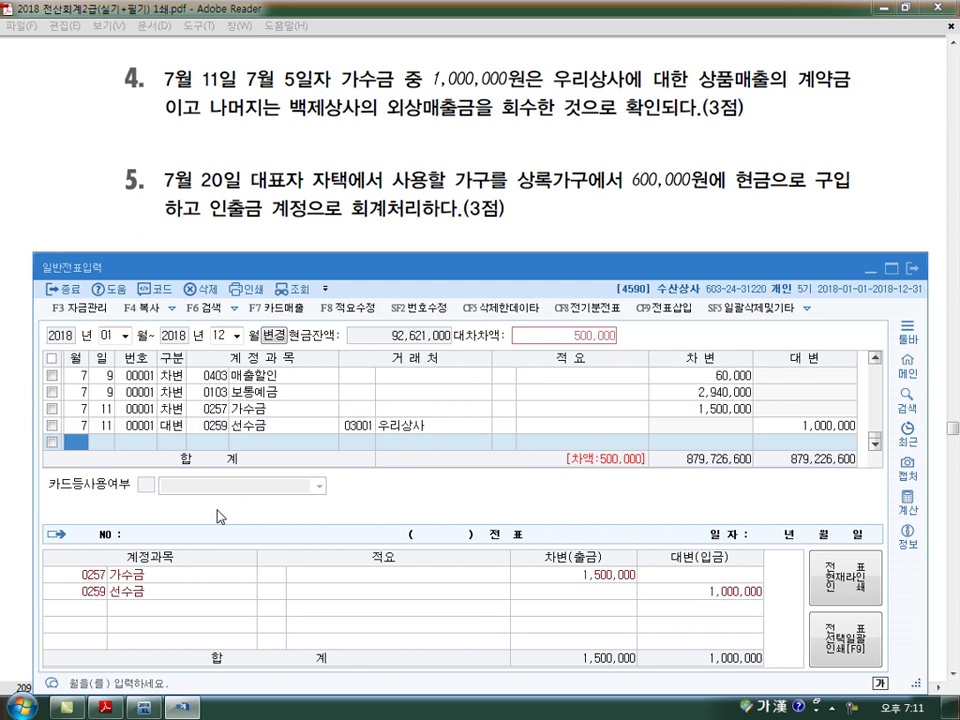
Add a July 11 credit (대변) line of 500,000 to account 108 외상매출금 with 백제상사 as 거래처.
text(7)
key(Return)
text(11)
key(Return)
text(4)
key(Return)
text(108)
key(Return)
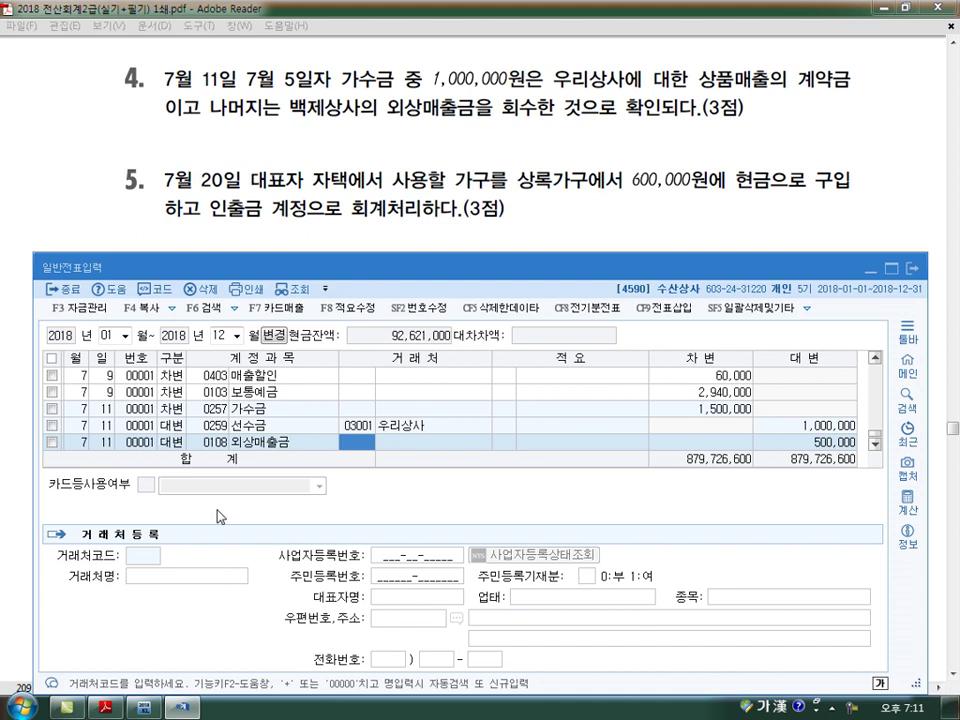
text(백제)
key(Return)
key(Return)
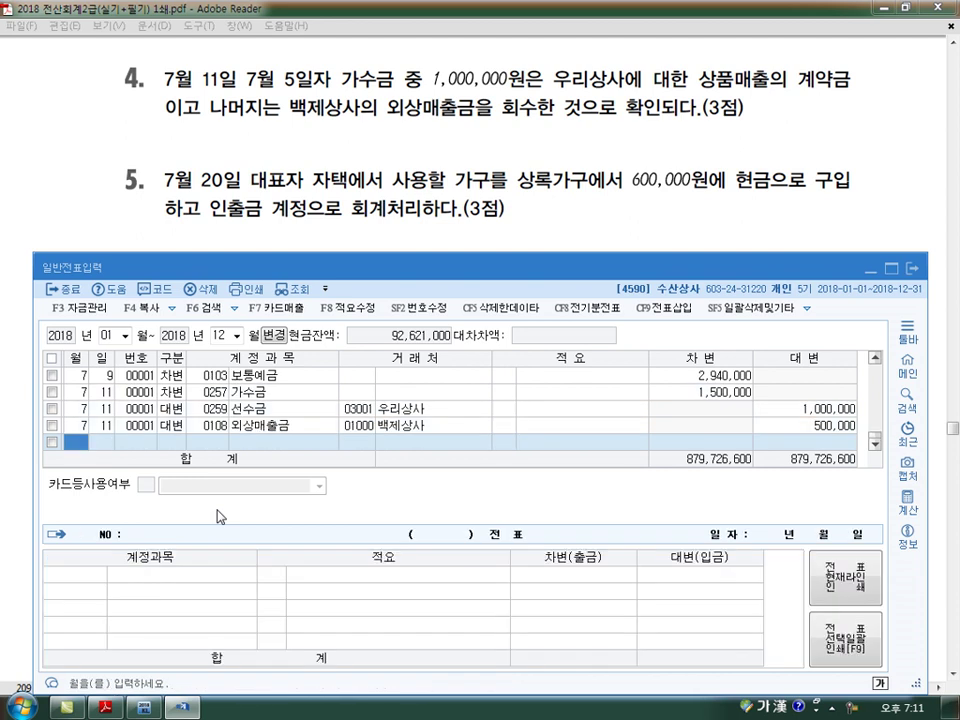
Enter a July 20 credit (대변) line of 600,000 to account 101 현금.
text(7)
key(Return)
text(20)
key(Return)
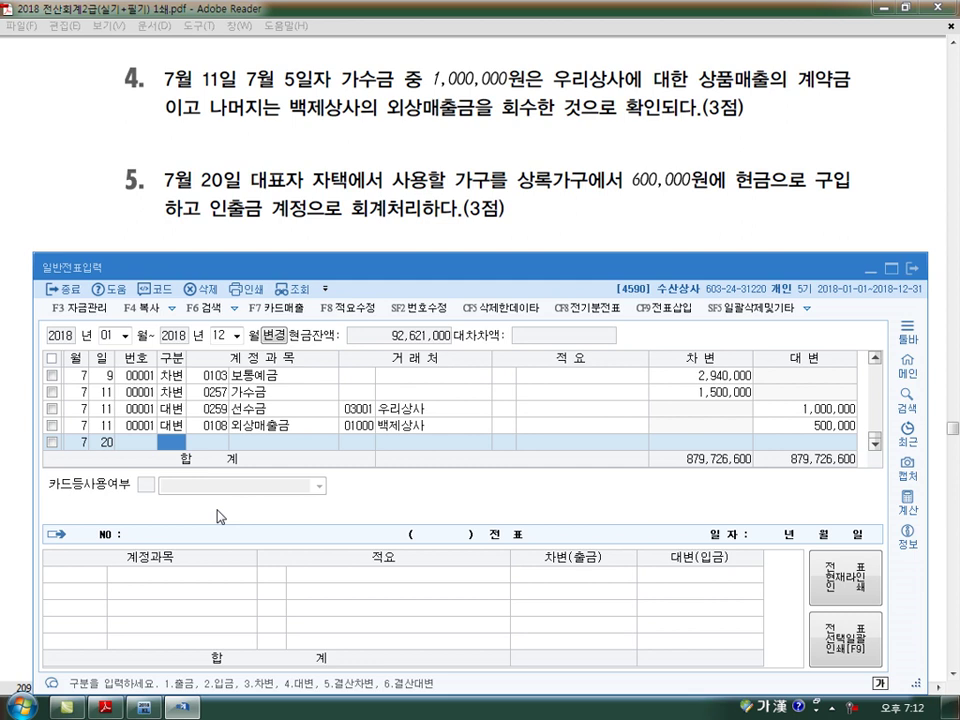
text(4)
key(Return)
text(101)
key(Return)
key(Return)
key(Return)
text(600000)
key(Return)
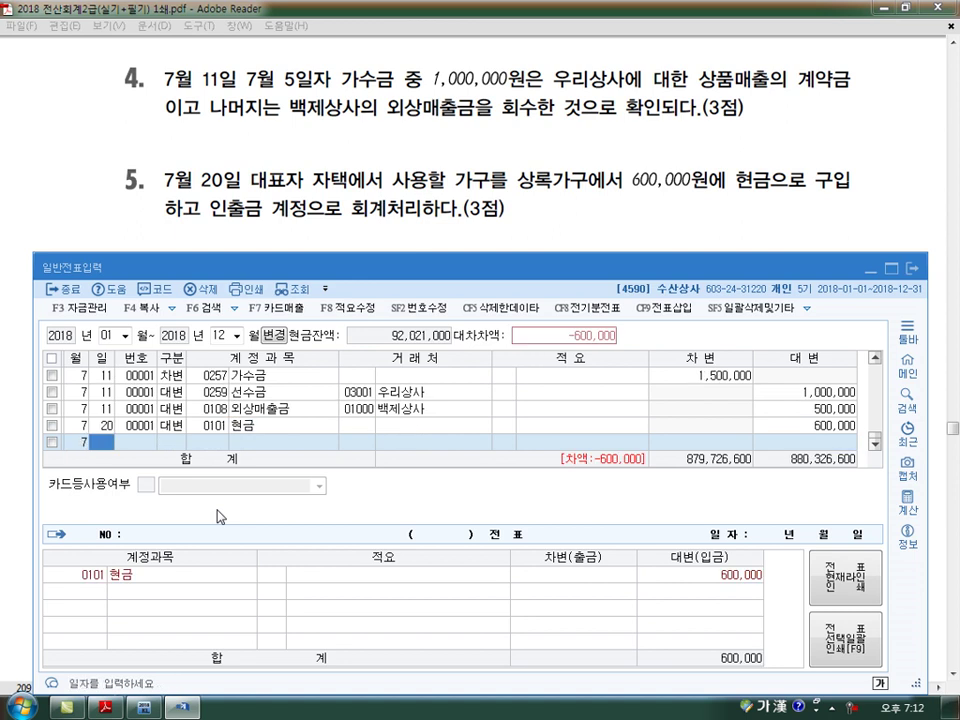
Add a July 20 debit (차변) line of 600,000 to account 338 인출금.
key(Return)
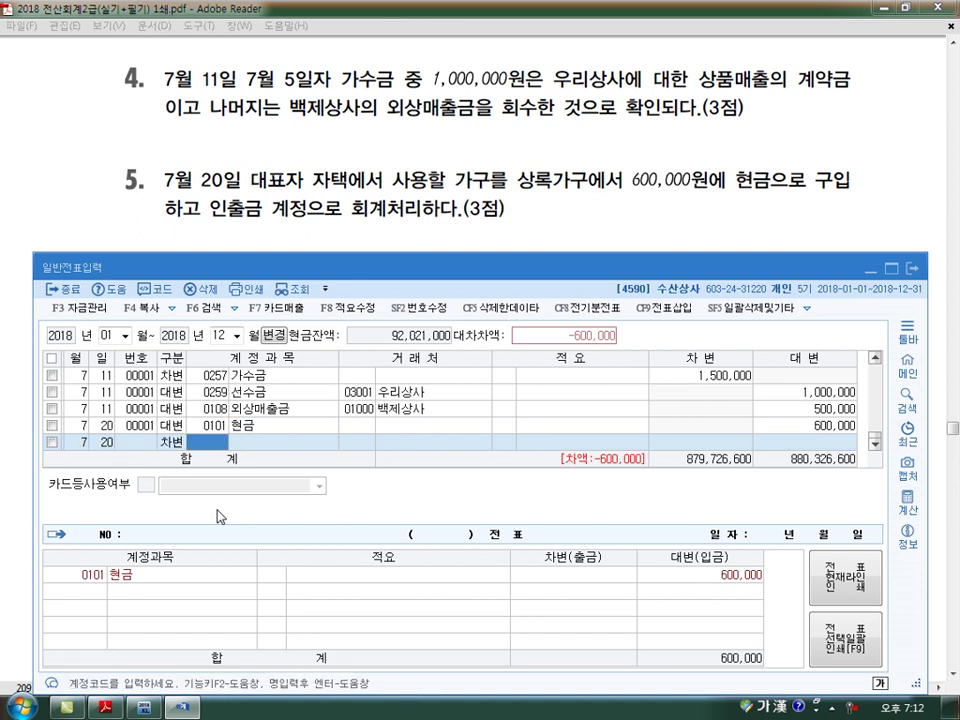
text(338)
key(Return)
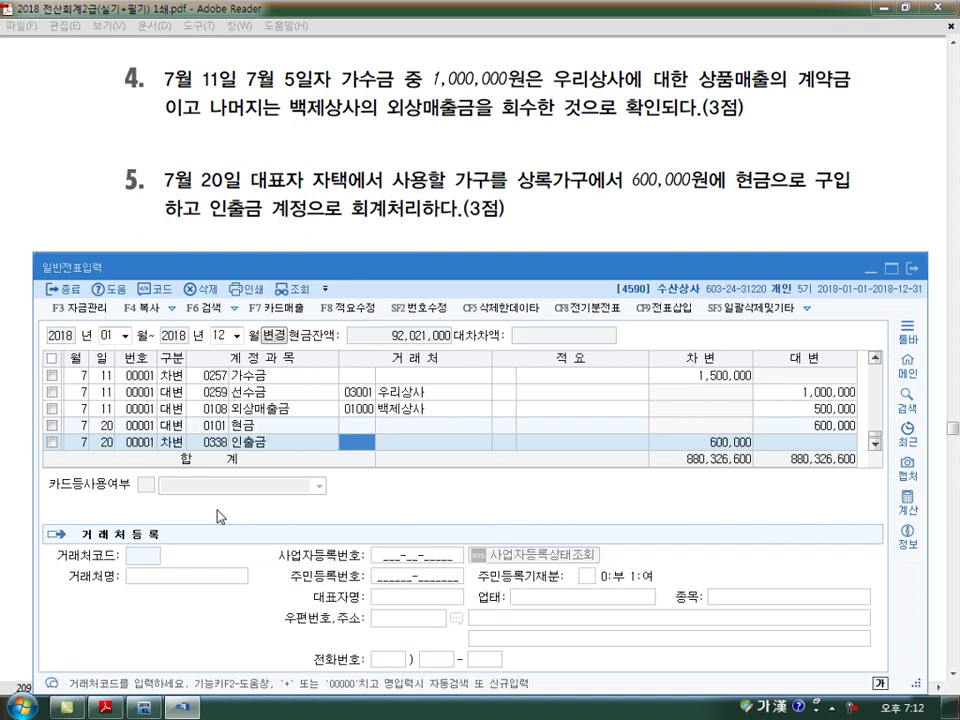
key(Return)
key(Return)
key(Return)
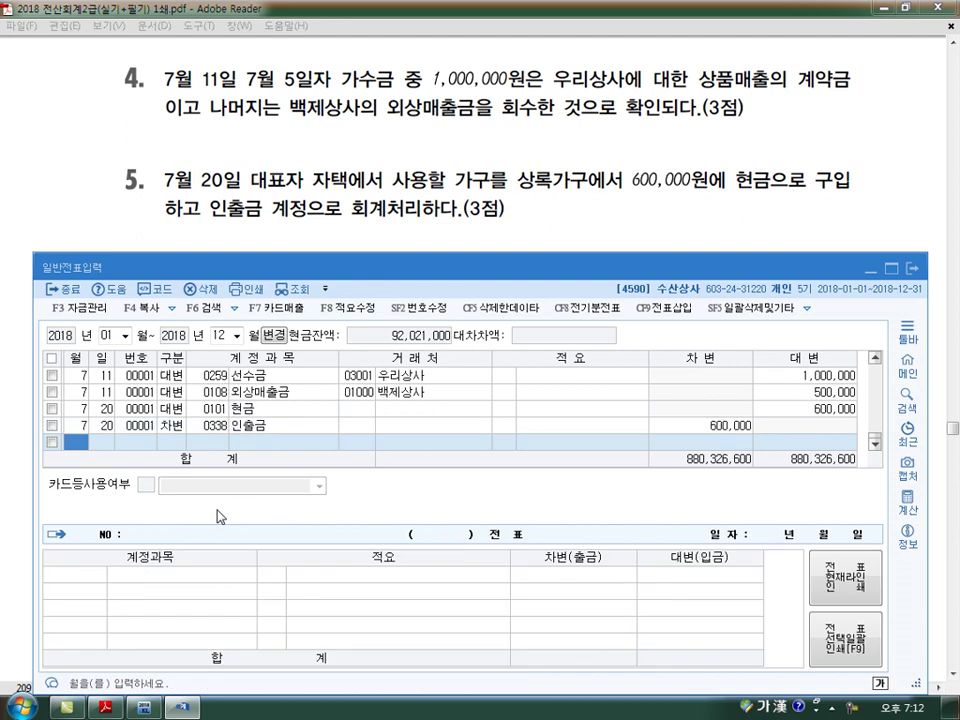
Enter a July 25 debit (차변) line of 6,000,000 to account 202 건물 and start another debit line for that date.
scroll(217, 516, down, 3)
text(7)
key(Return)
text(25)
key(Return)
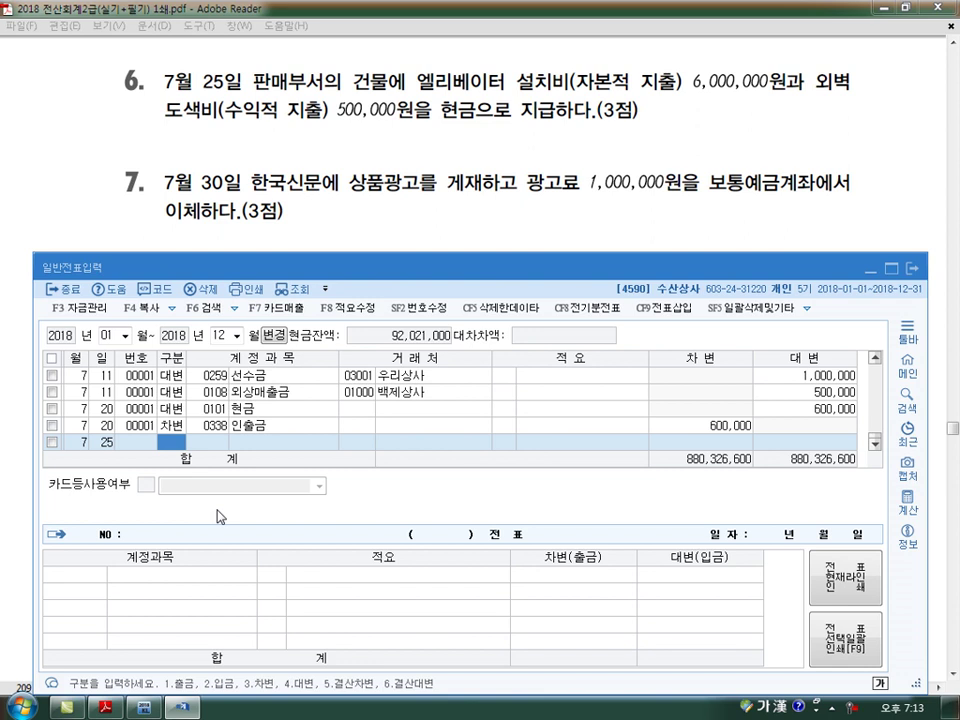
text(3)
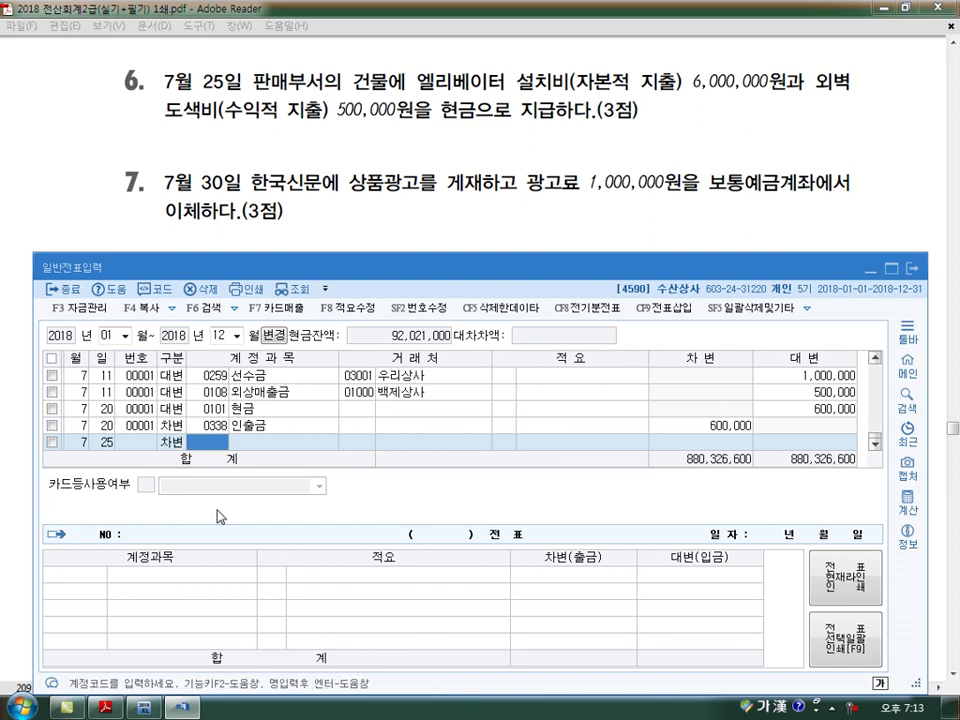
text(0202)
key(Return)
key(Return)
key(Return)
text(6000000)
key(Return)
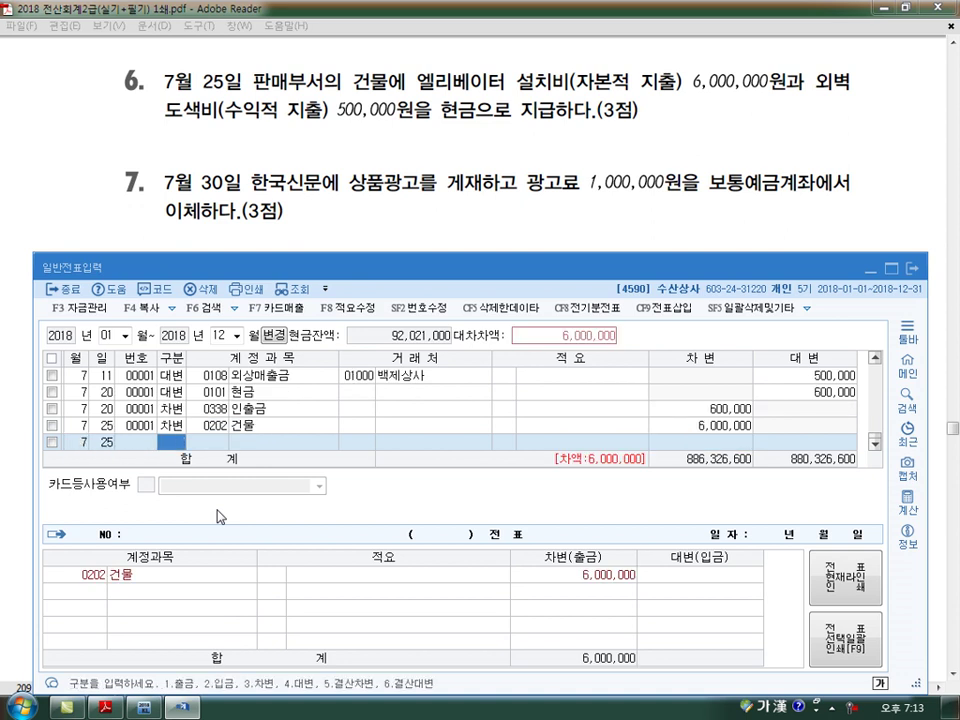
text(3)
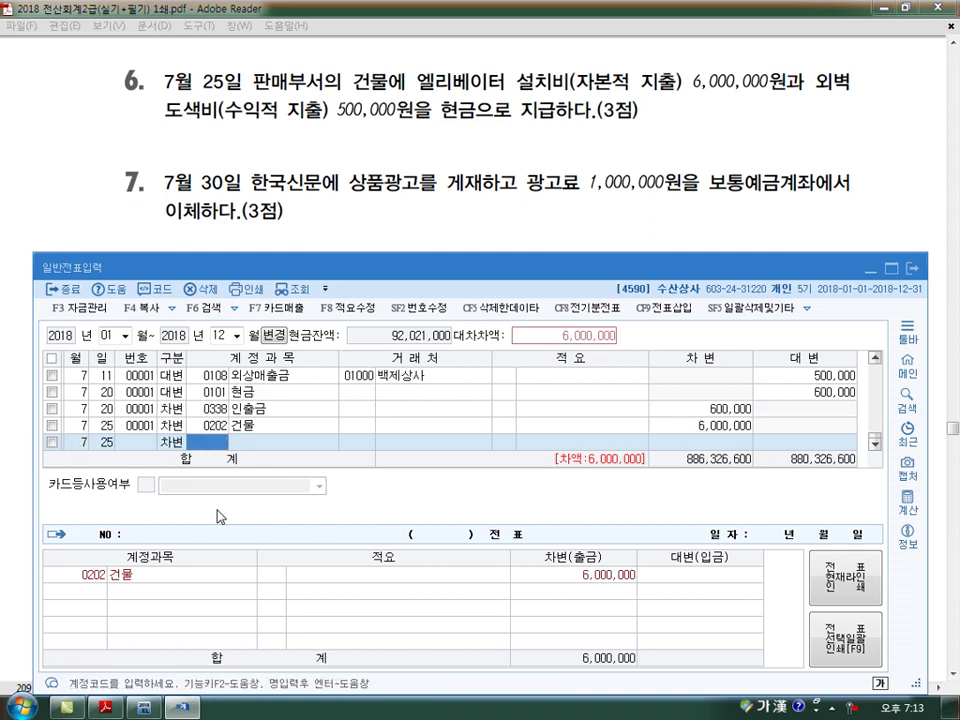
text(0830)
key(Return)
key(Return)
key(Return)
key(Left)
key(Left)
key(Left)
key(Left)
key(Left)
key(Right)
Assign the second July 25 debit line to account 820 수선비 with an amount of 500,000.
text(820)
key(Return)
key(Return)
key(Return)
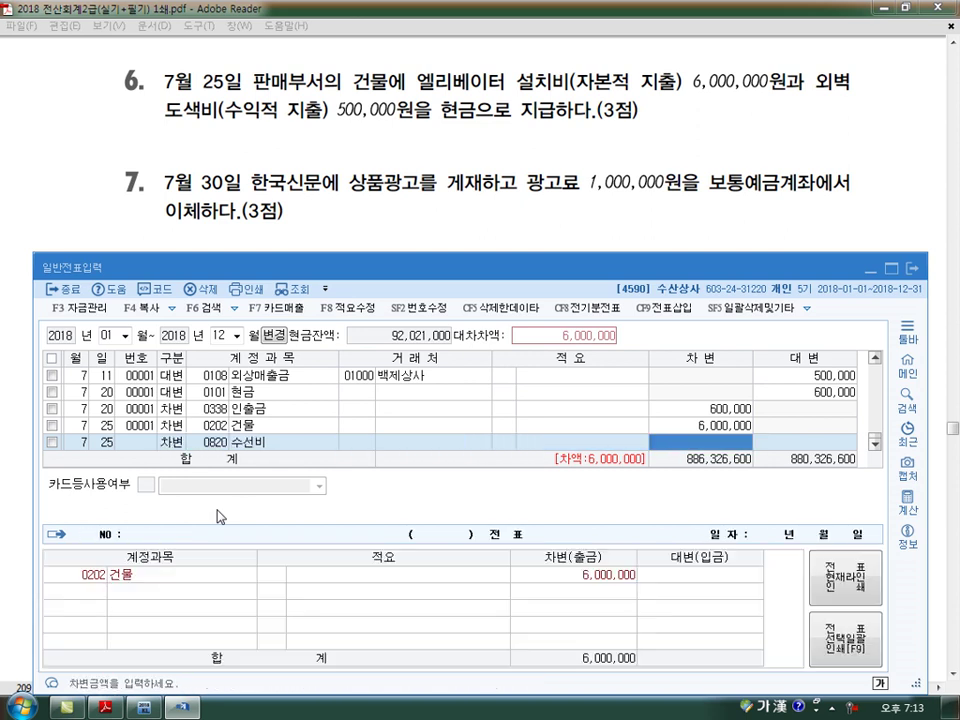
text(5000000)
key(Return)
Add a July 25 credit (대변) line of 6,500,000 to account 101 현금.
text(4)
key(Return)
text(101)
key(Return)
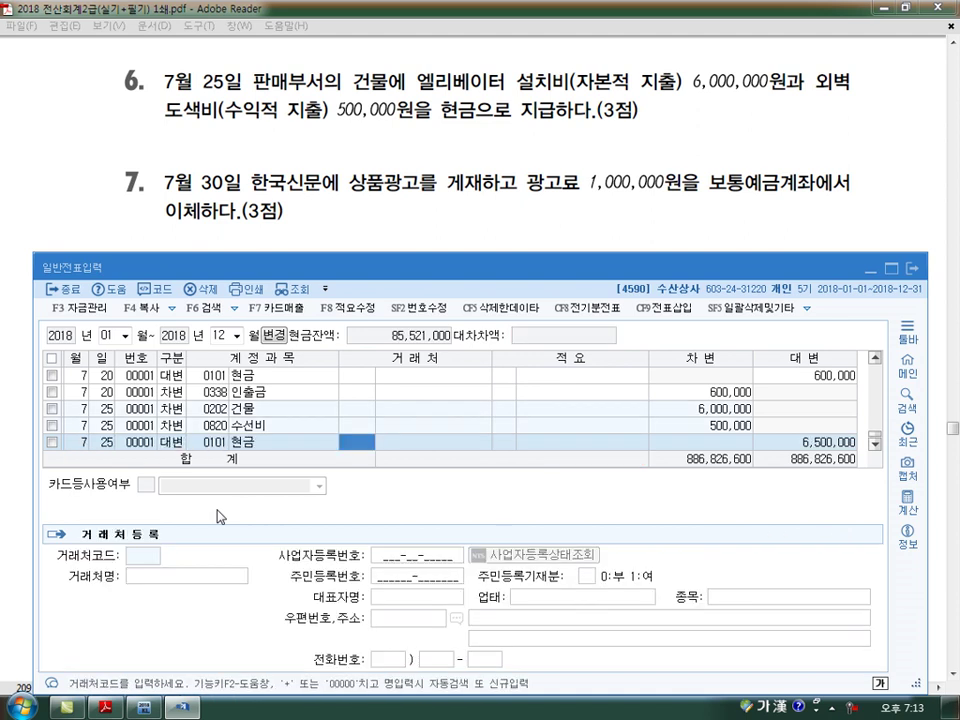
key(Return)
key(Return)
key(Return)
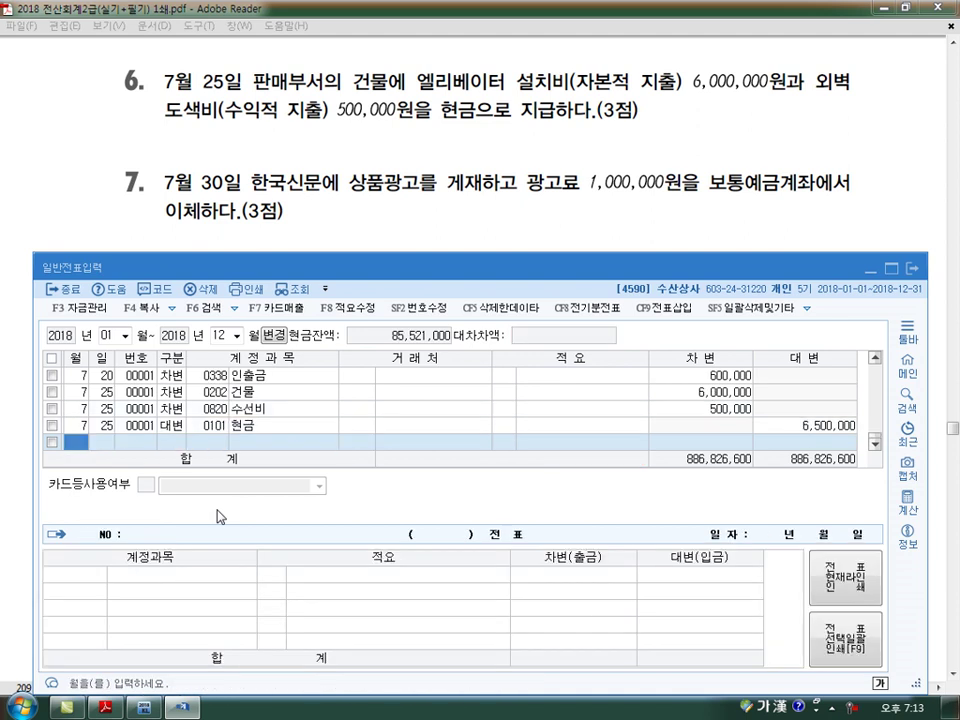
Enter a July 30 credit (대변) line of 1,000,000 to account 103 보통예금.
text(7)
key(Return)
text(30)
key(Return)
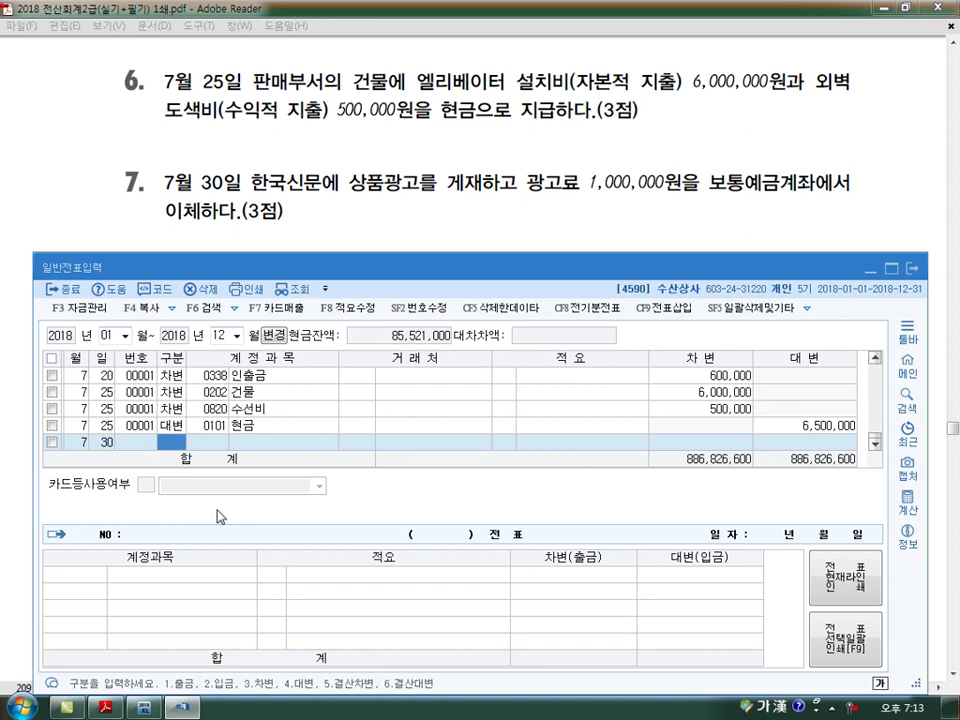
text(4)
key(Return)
text(103)
key(Return)
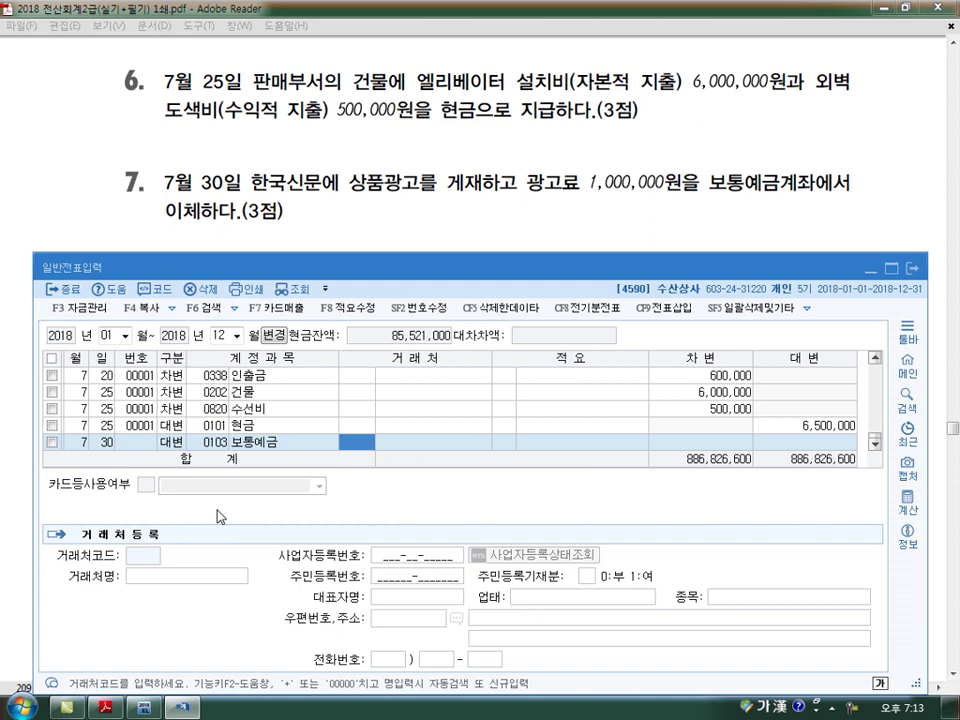
key(Return)
key(Return)
text(1000000)
key(Return)
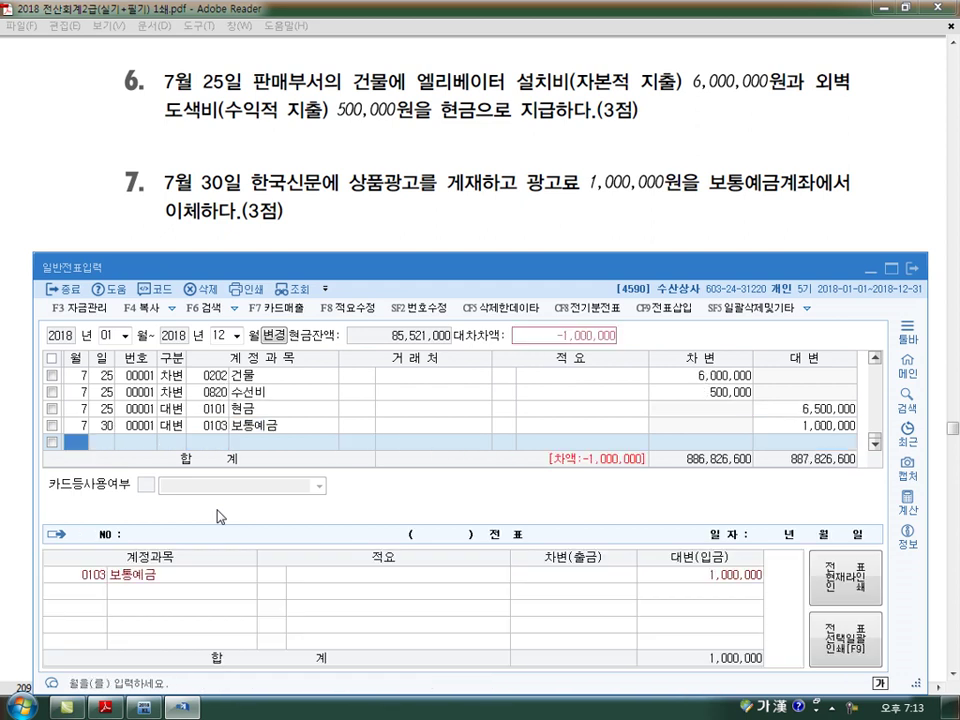
Add a July 30 debit (차변) line of 1,000,000 to account 833 광고선전비.
text(3)
key(Return)
text(833)
key(Return)
key(Return)
key(Return)
key(Return)
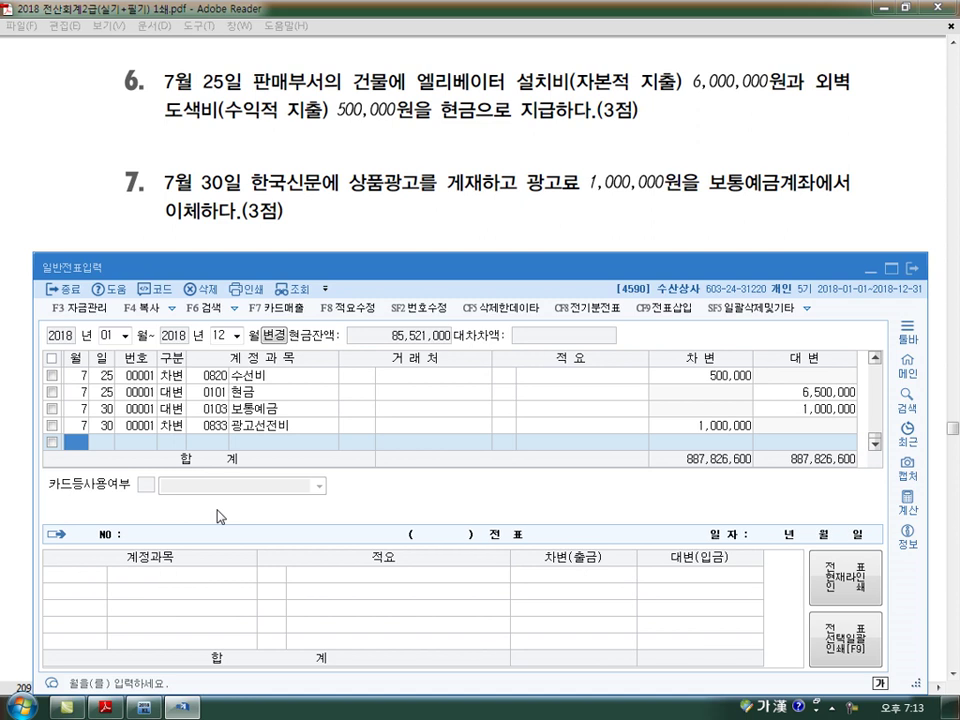
Enter an August 1 credit (대변) line of 7,000,000 to account 208 차량운반구.
scroll(218, 516, down, 2)
text(8)
key(Return)
text(1)
key(Return)
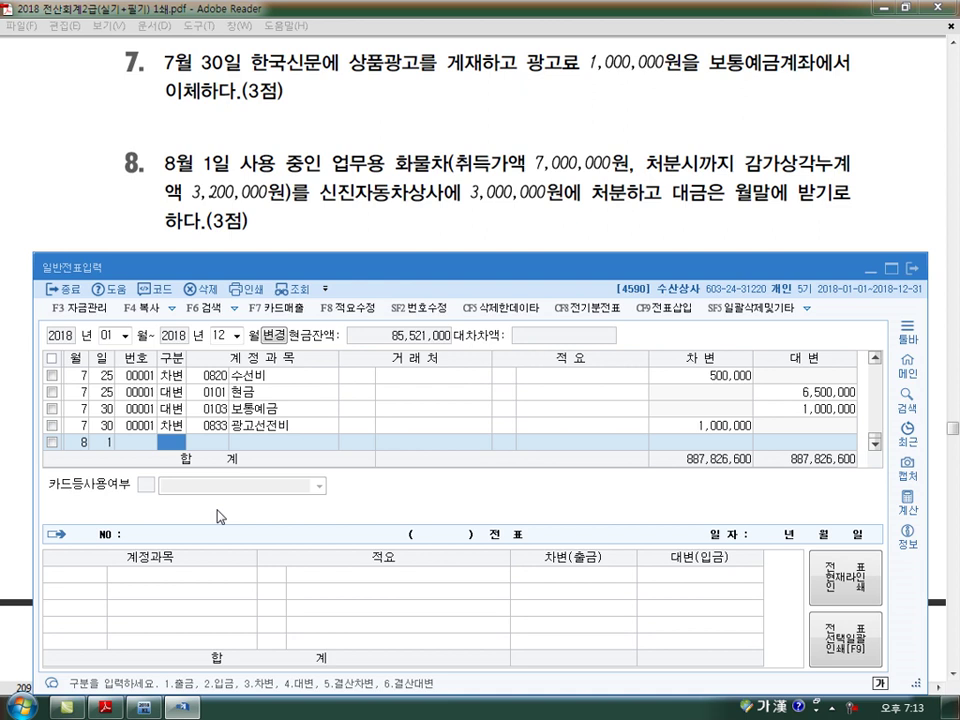
text(4208)
key(Return)
key(Return)
key(Return)
text(7000000)
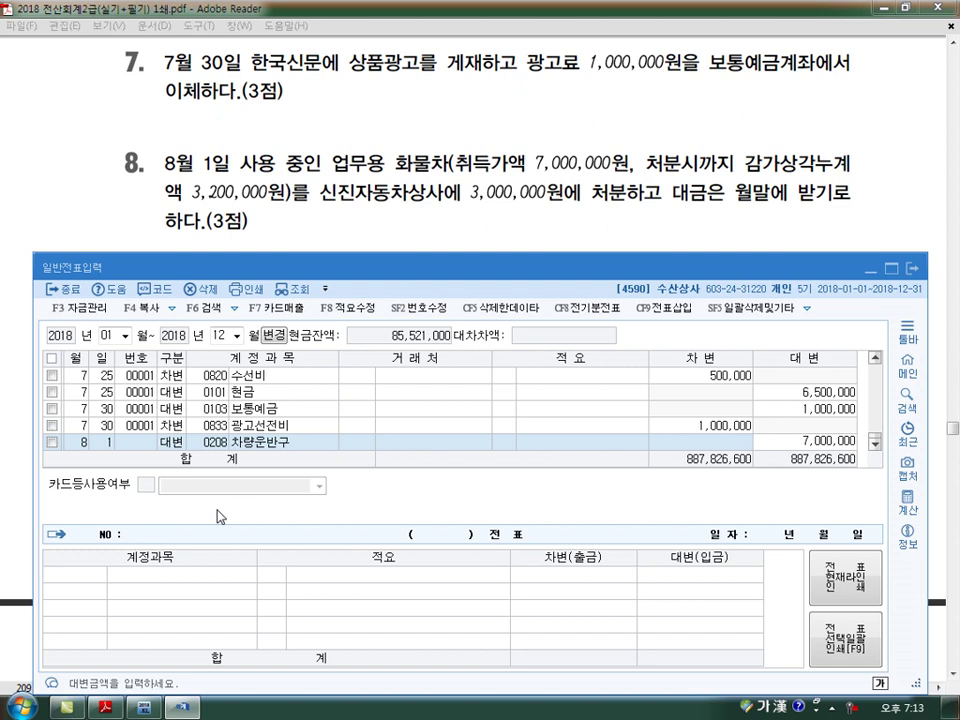
key(Return)
Add an August 1 debit (차변) line of 3,200,000 to account 209 감가상각누계액.
text(8)
key(Return)
text(1)
key(Return)
text(3)
key(Return)
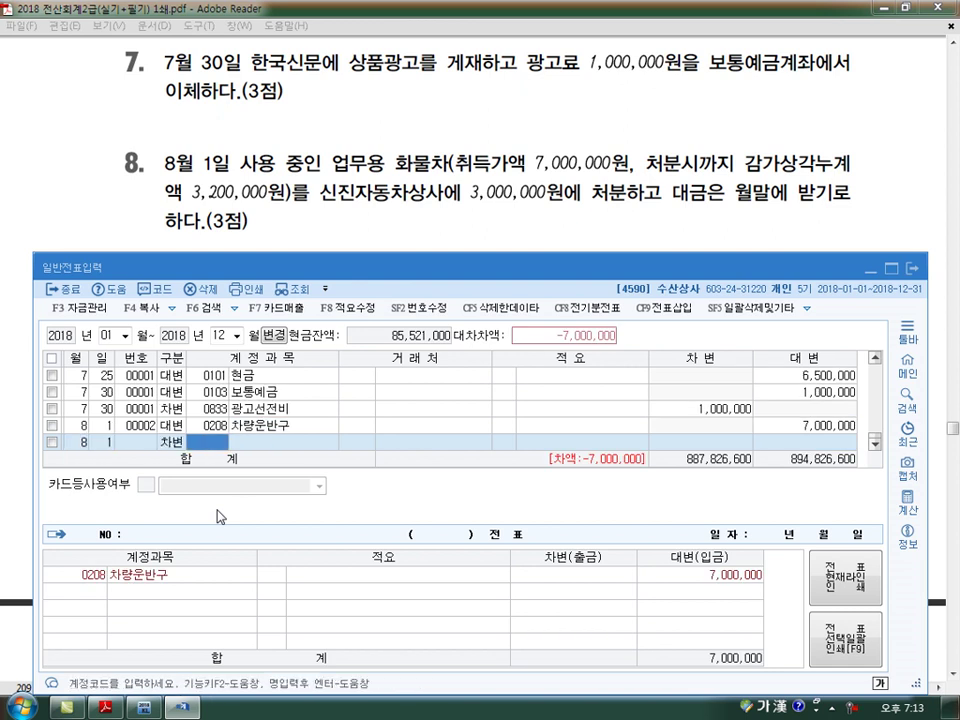
text(209)
key(Return)
key(Return)
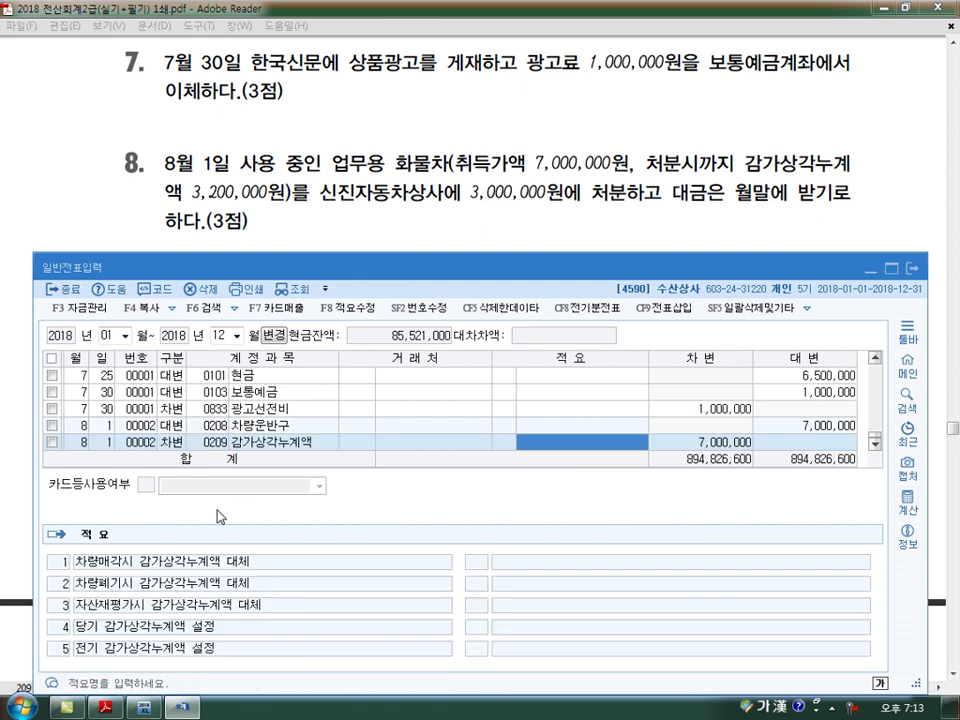
key(Return)
text(3200000)
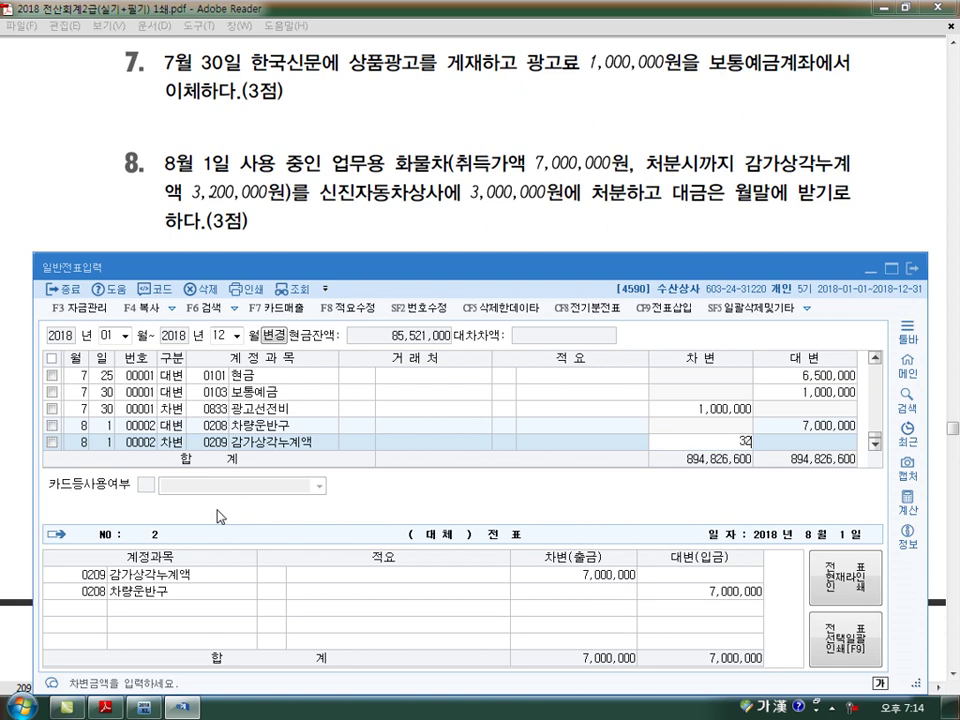
key(Return)
key(Return)
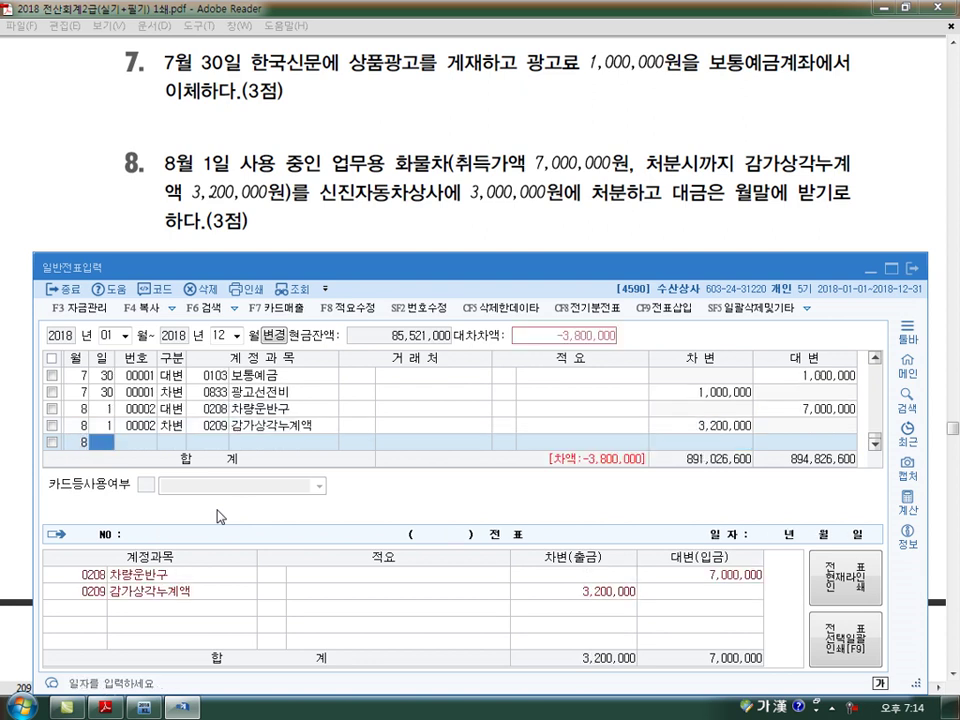
Add an August 1 debit (차변) line of 3,000,000 to account 120 미수금 with 신진자동차상사 as the 거래처.
key(Return)
text(3)
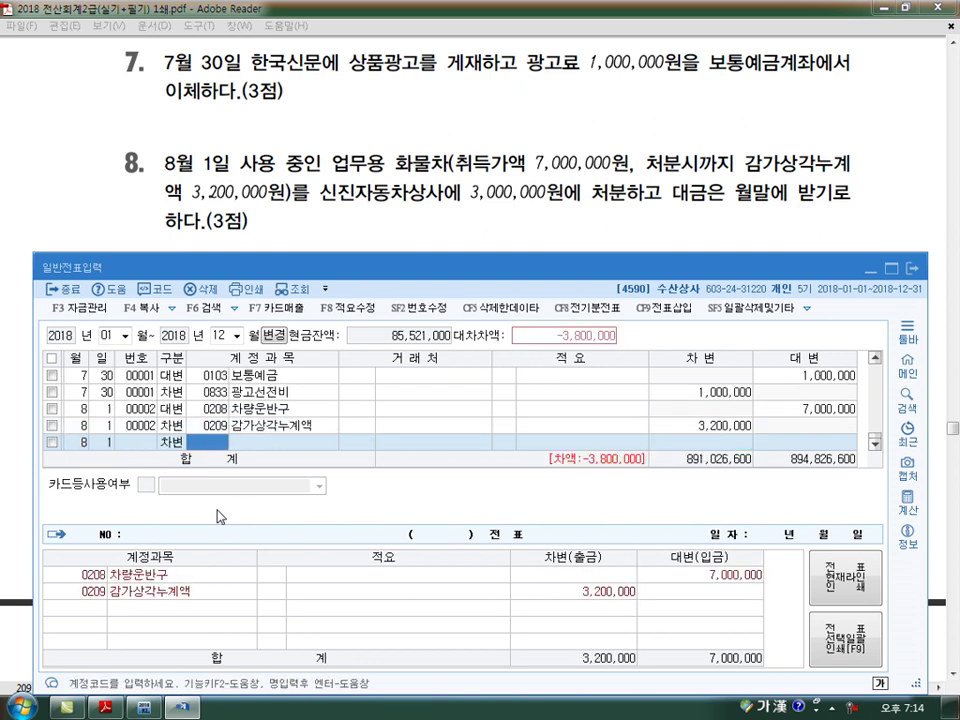
text(120)
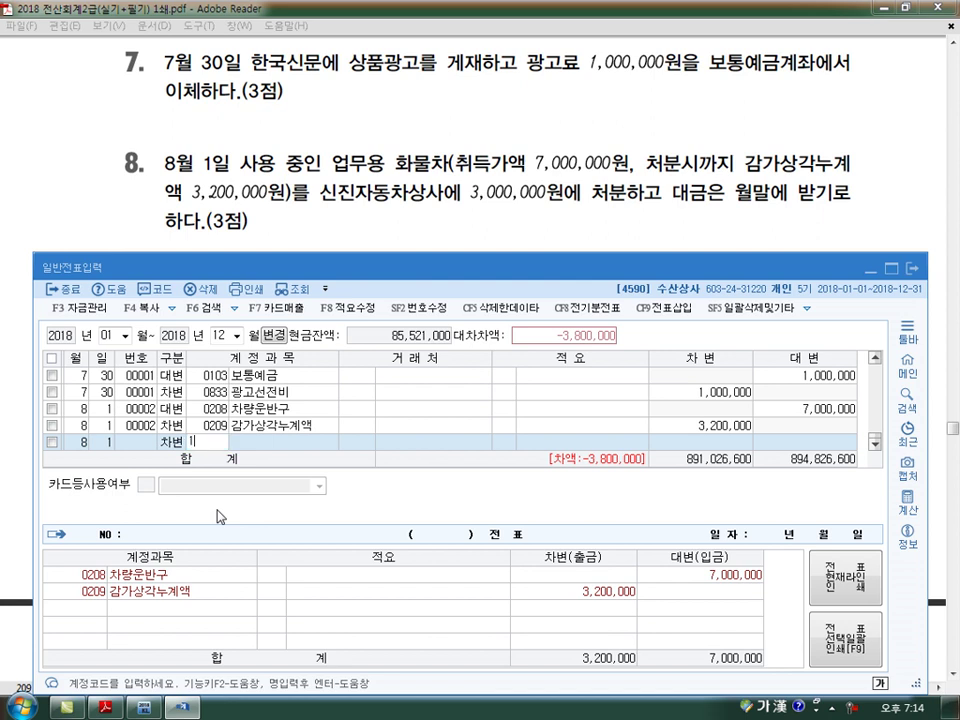
key(Return)
text(신진)
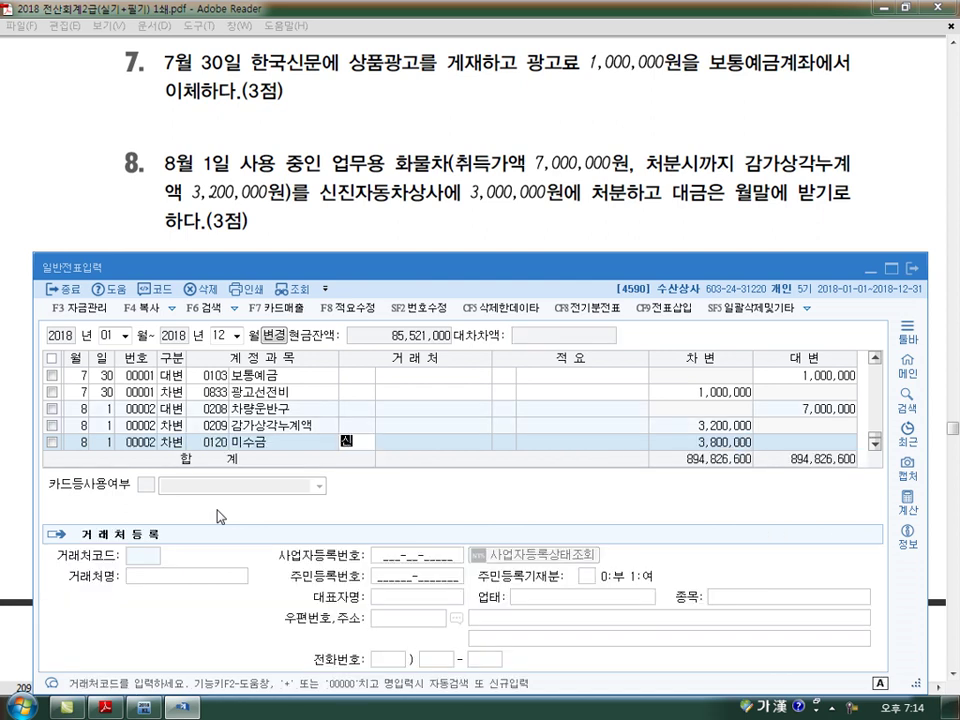
key(Return)
key(Return)
key(Return)
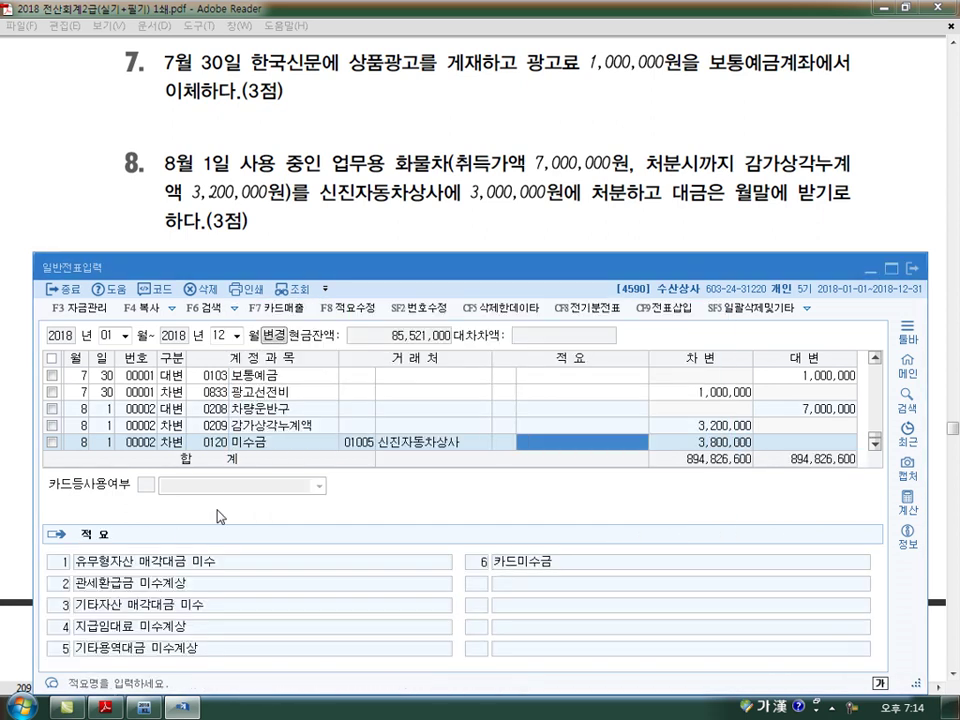
key(Return)
text(3000000)
key(Return)
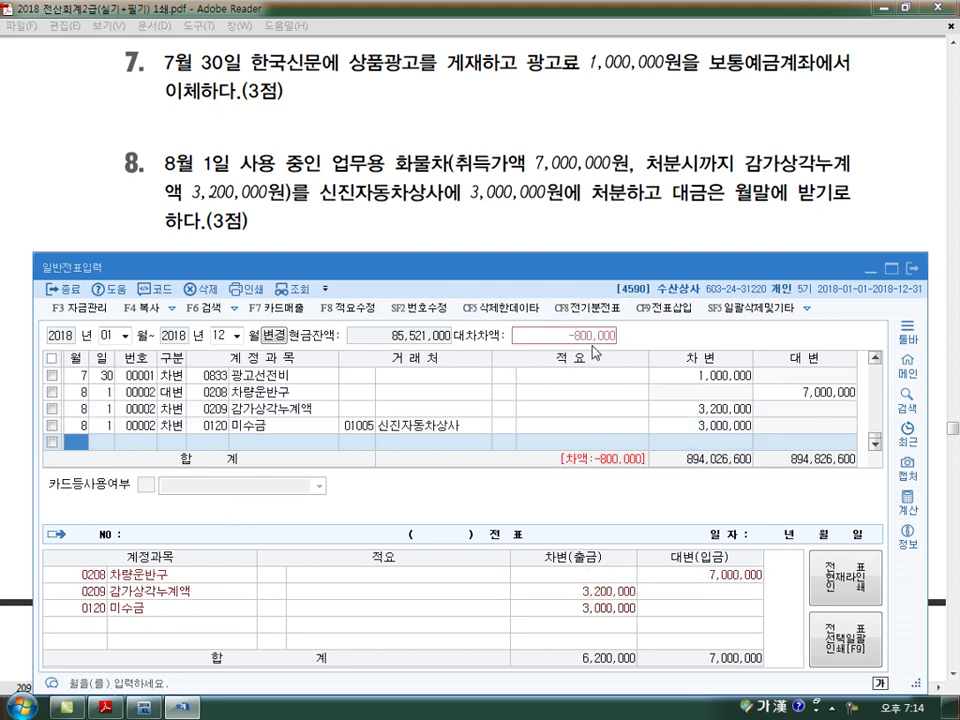
Add an August 1 debit (차변) line of 800,000 to account 970 유형자산처분손실.
key(Return)
key(Return)
text(3)
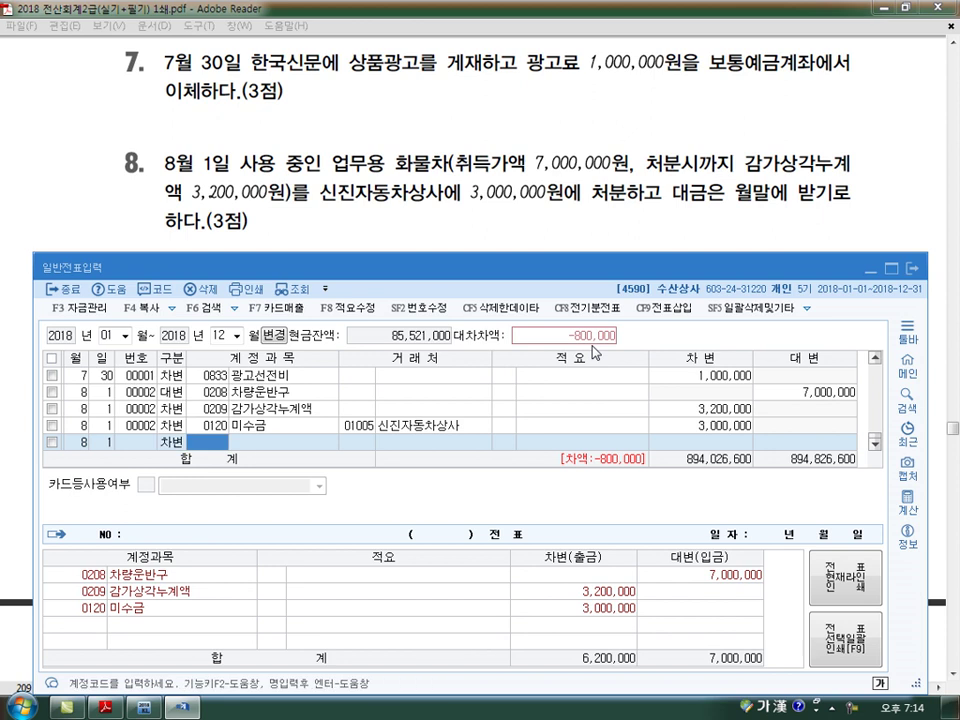
text(970)
key(Return)
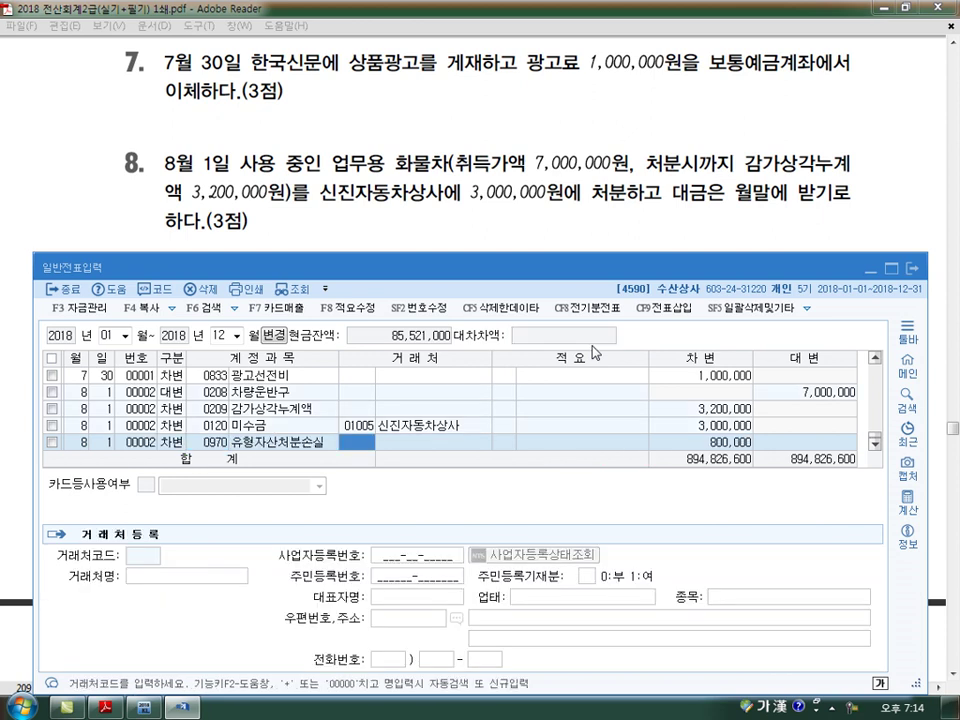
key(Return)
key(Return)
key(Return)
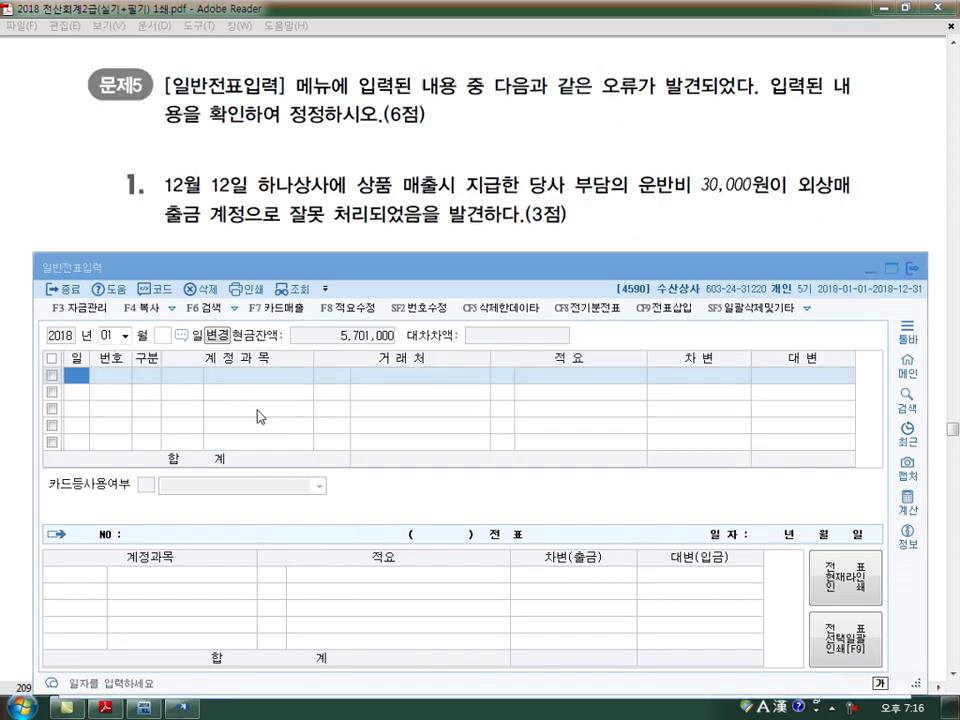
Load the existing voucher lines for December 12, 2018.
click(113, 336)
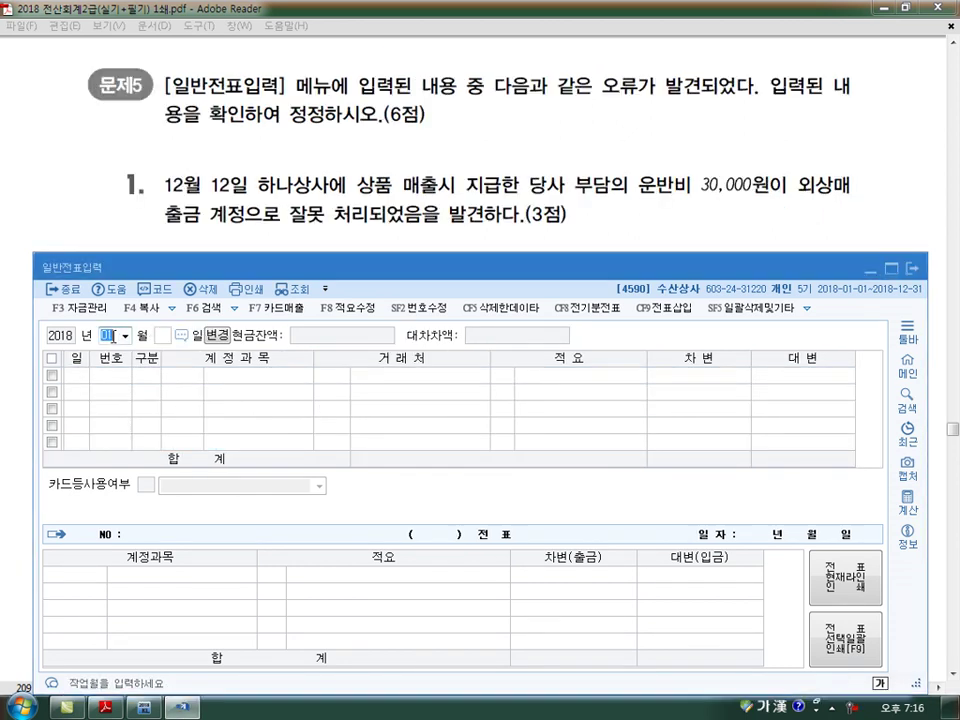
text(12)
key(Return)
text(12)
key(Return)
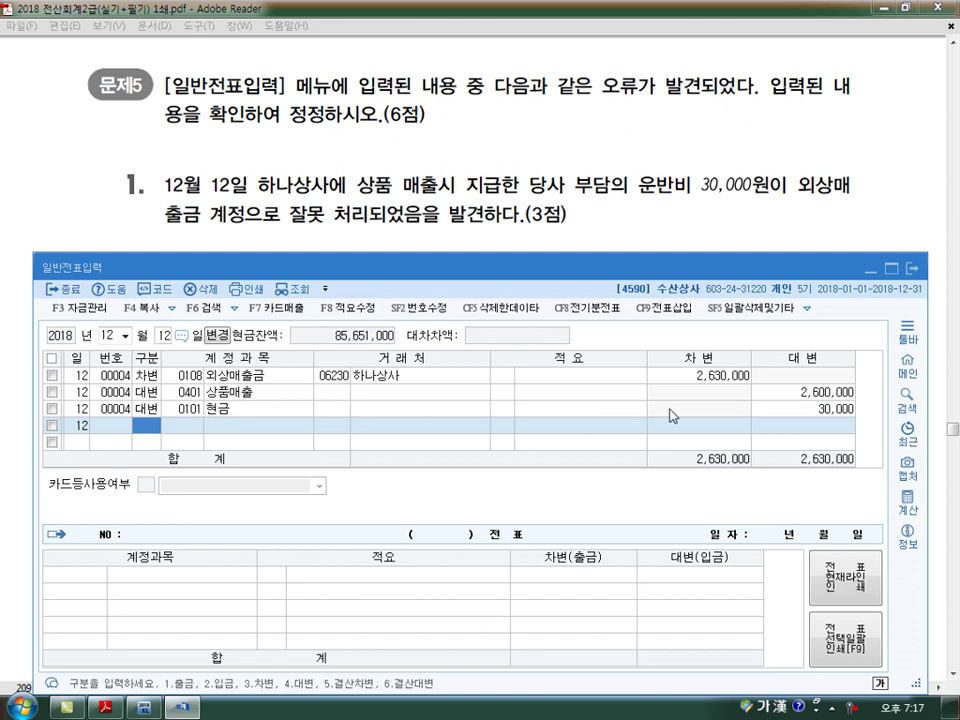
Set the debit amount of the December 12 외상매출금 line for 하나상사 to 2,600,000.
click(808, 396)
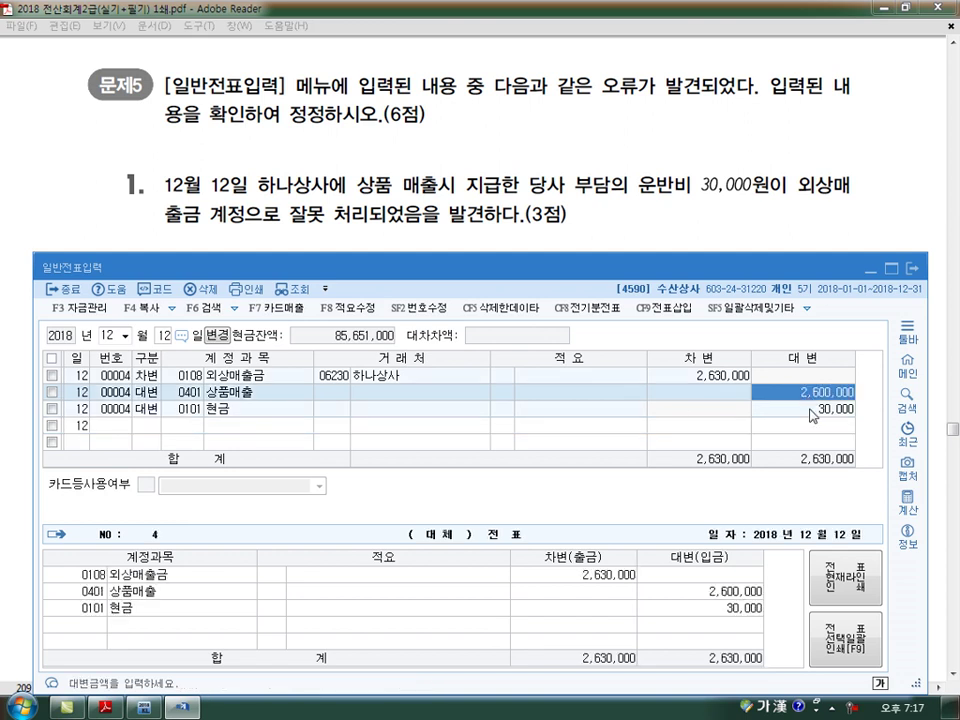
click(812, 411)
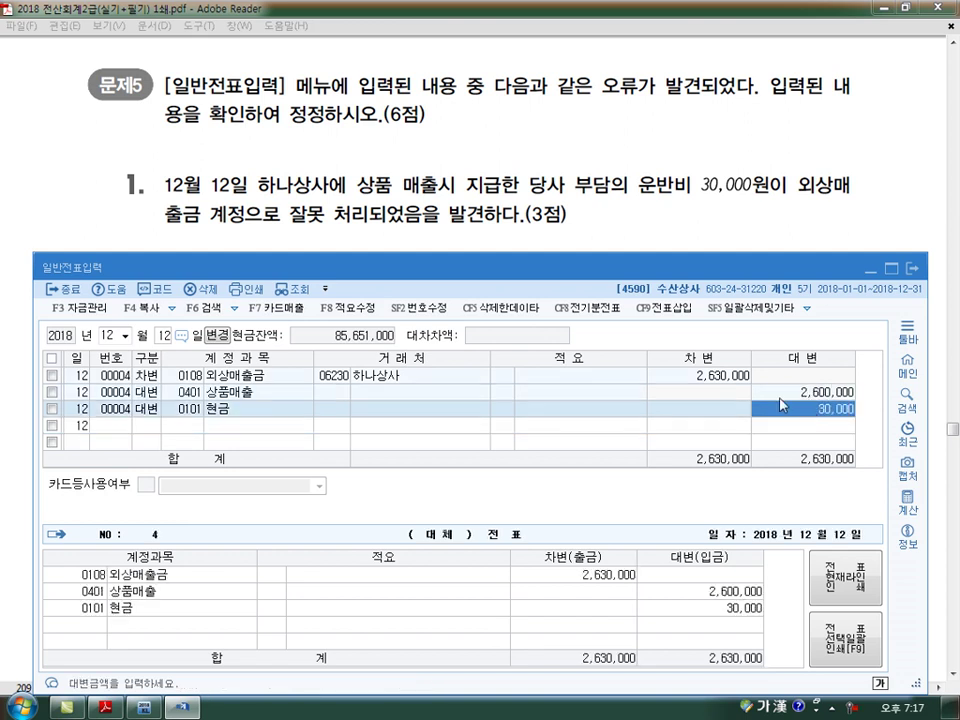
click(725, 380)
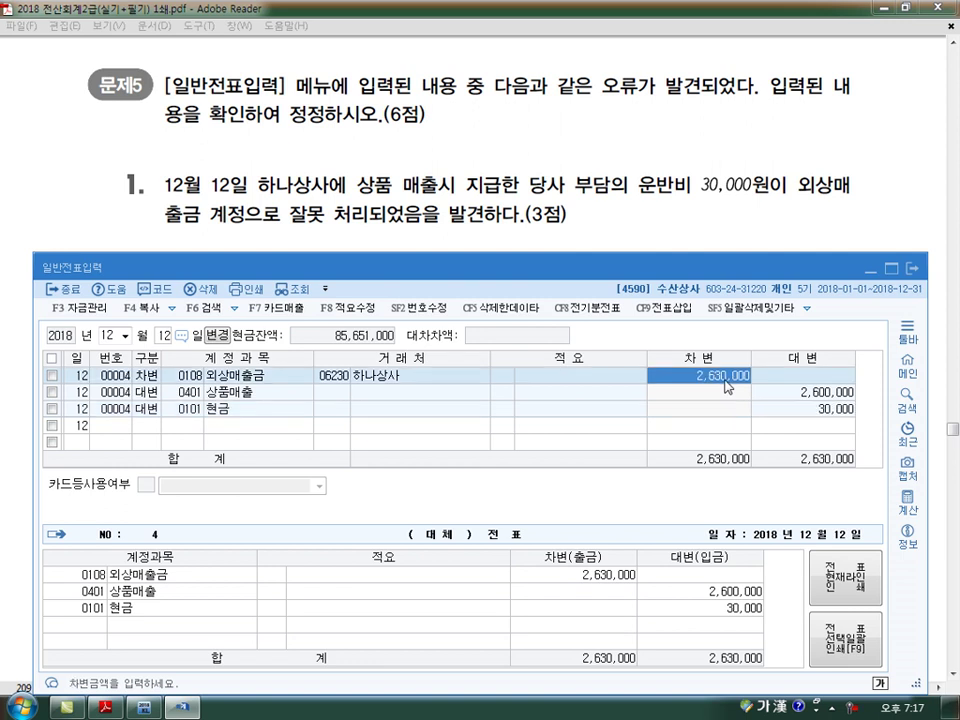
click(712, 428)
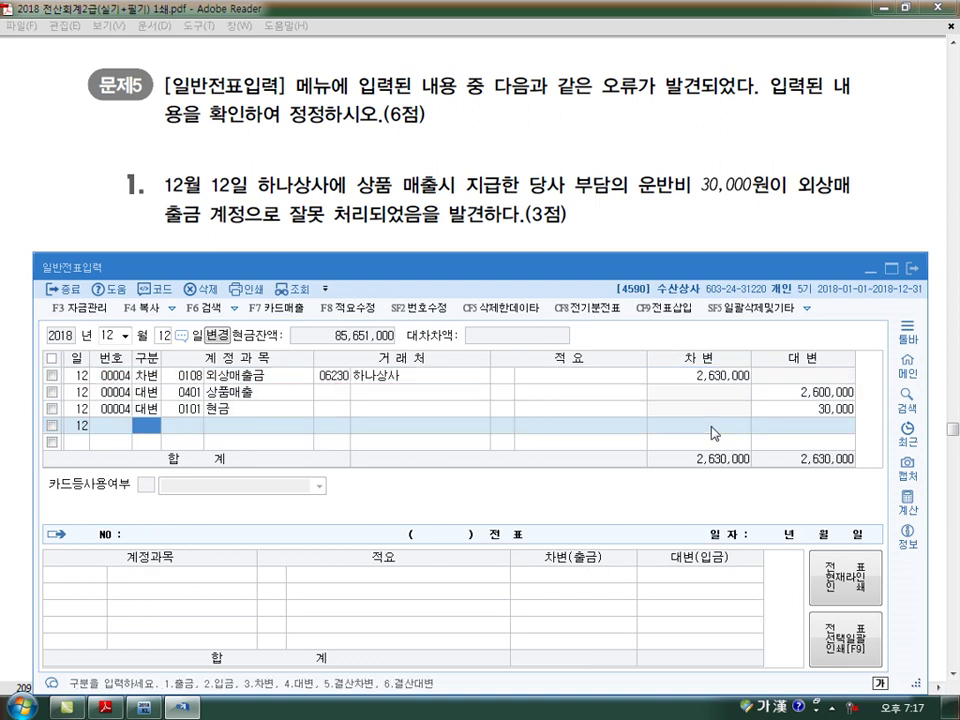
click(738, 379)
text(2600000)
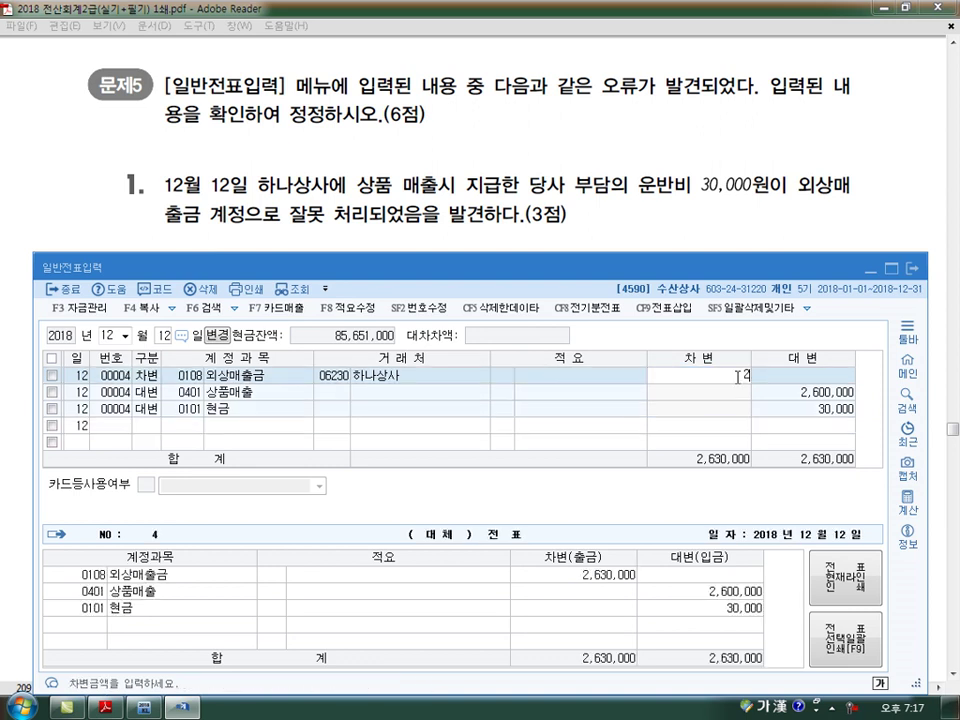
key(Return)
key(Down)
key(Down)
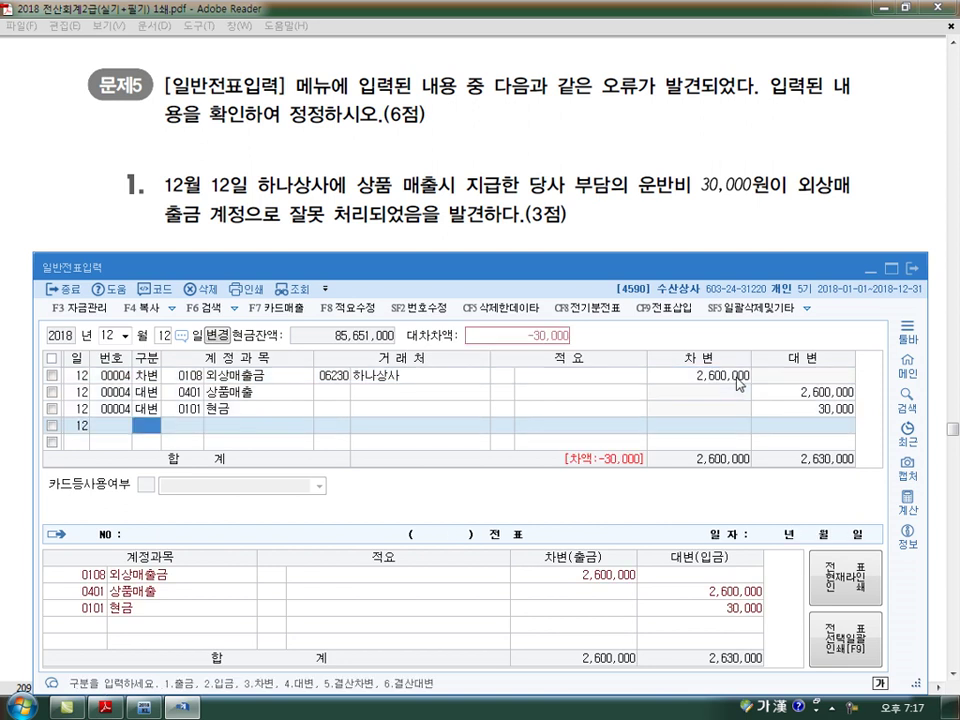
Add a December 12 debit (차변) line of 30,000 to account 824 운반비.
text(3)
key(Return)
text(0824)
key(Return)
key(Return)
key(Down)
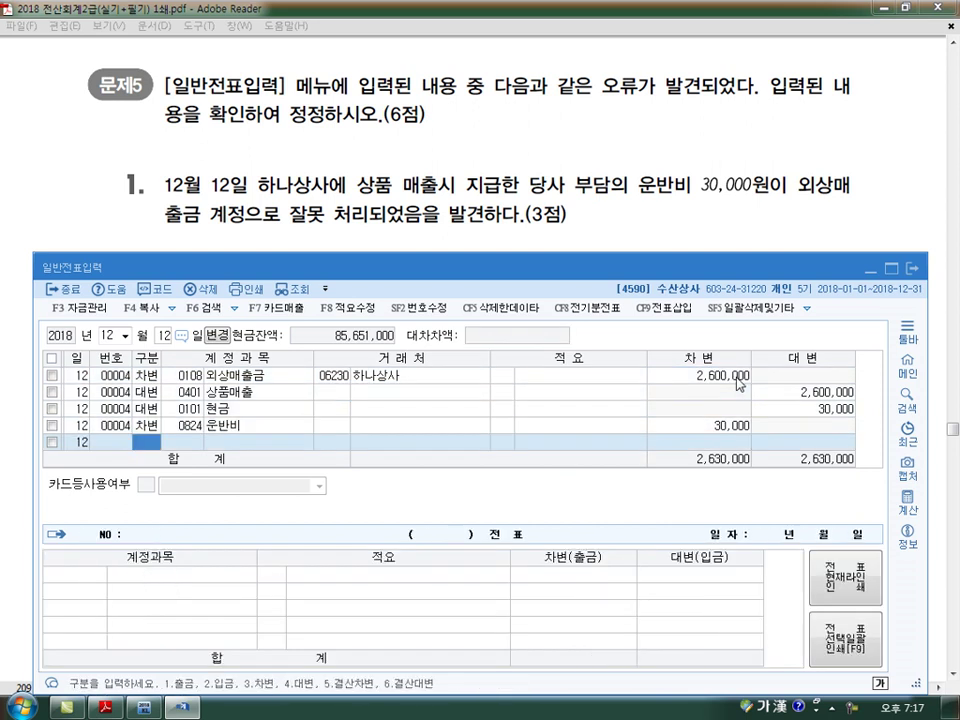
key(Up)
key(Left)
key(Up)
key(Up)
key(Up)
key(Down)
key(Down)
key(Down)
key(Down)
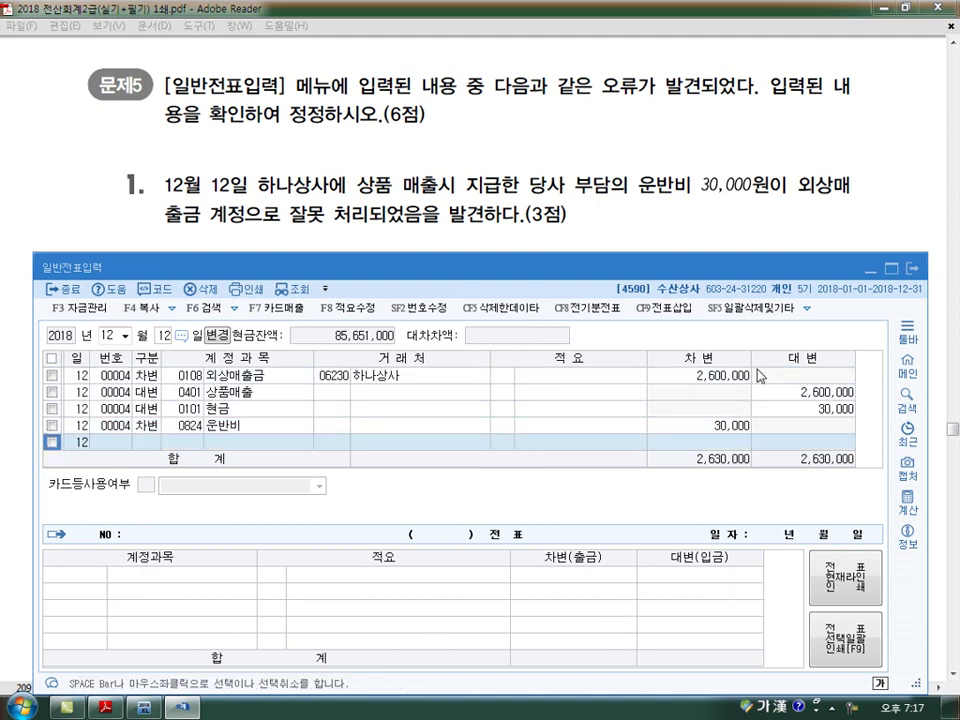
Load the existing voucher lines for December 14, 2018.
scroll(731, 231, down, 2)
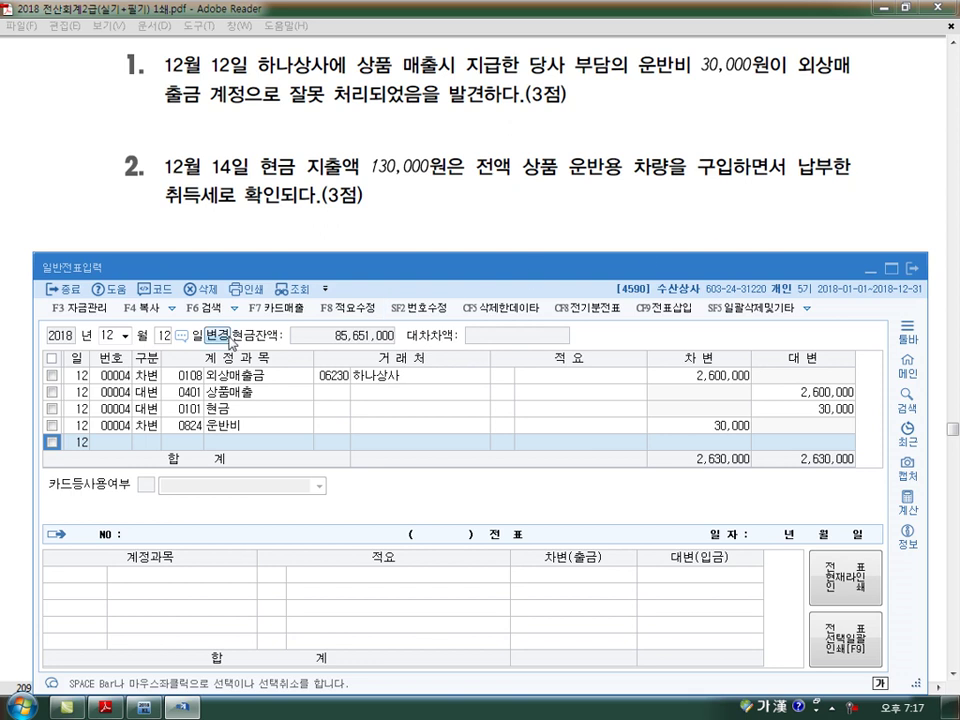
click(164, 337)
text(14)
key(Return)
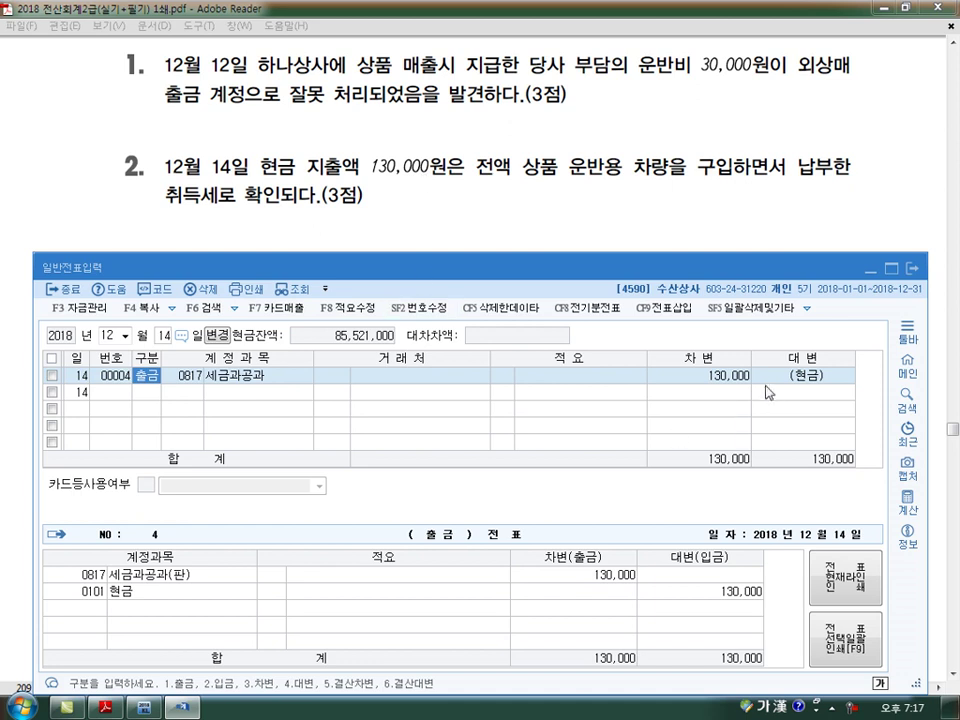
Change the account of the December 14 출금 voucher line to 208 차량운반구.
click(732, 377)
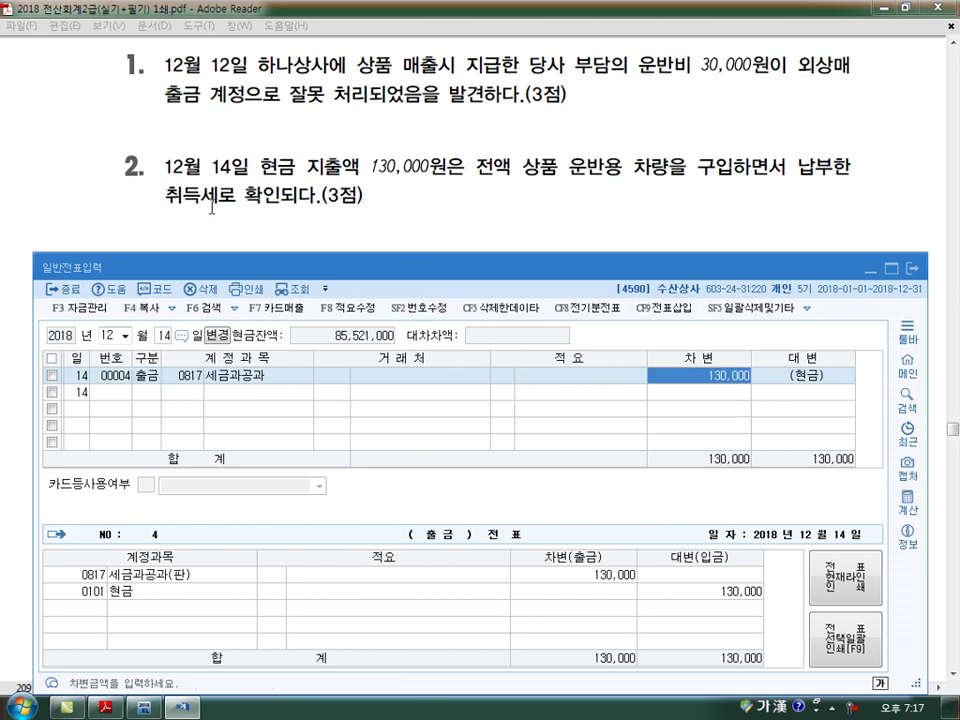
drag(219, 198, 183, 206)
key(alt+Tab)
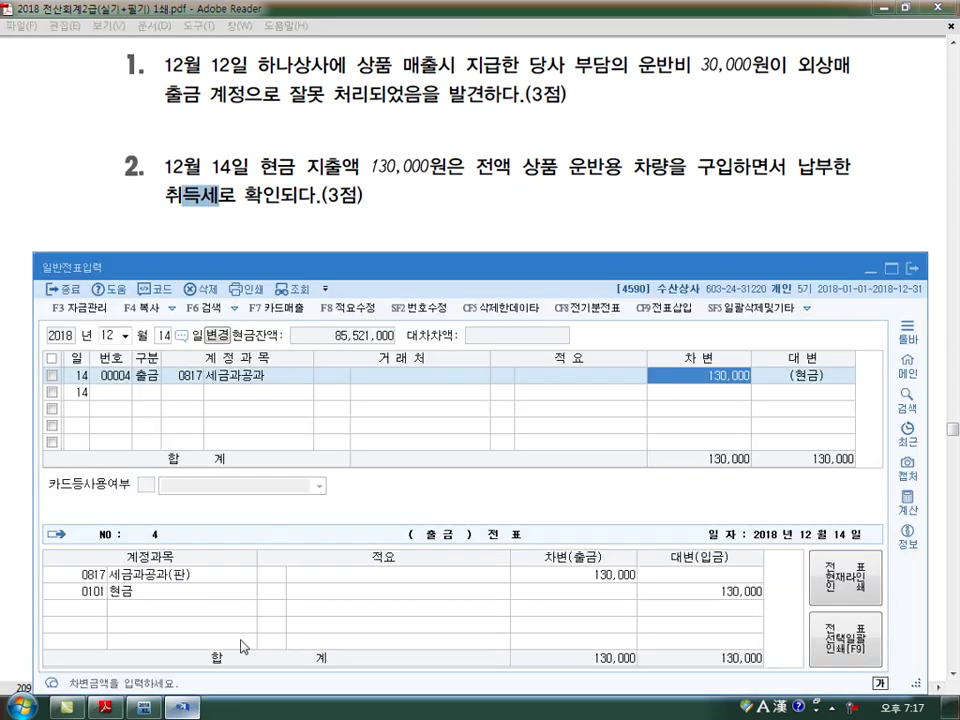
click(198, 378)
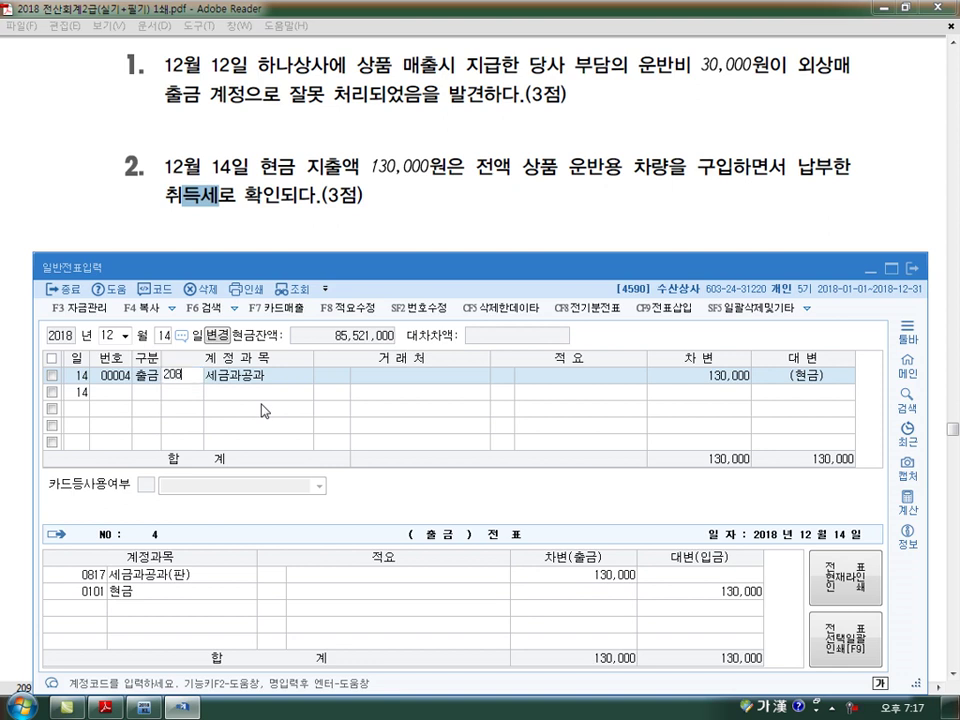
text(0208)
key(Return)
key(Down)
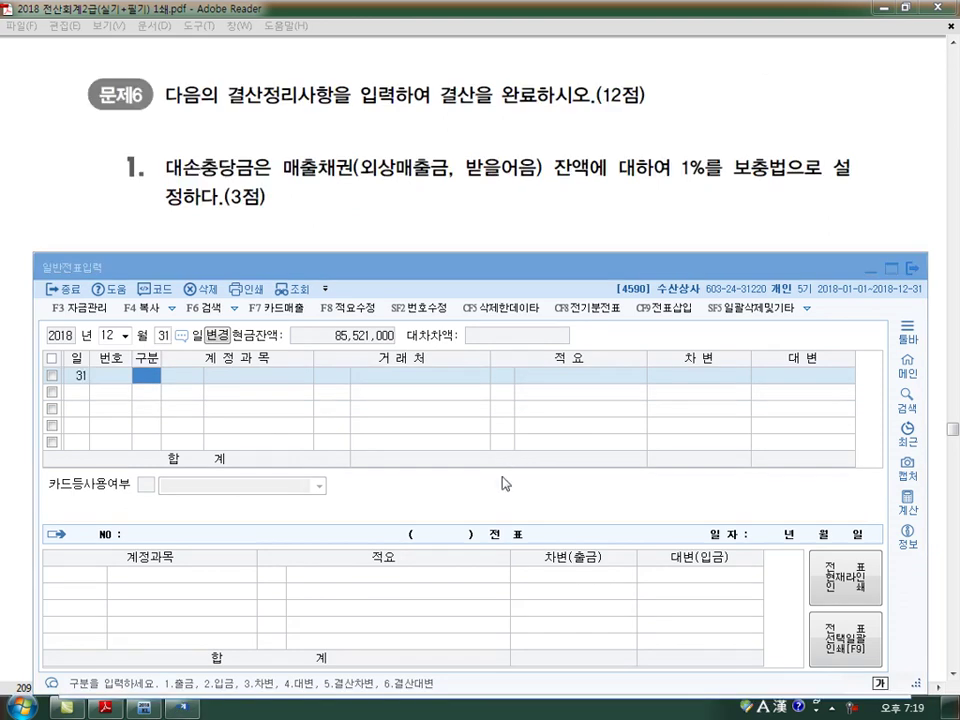
Open the December 31 합계잔액시산표 and check the balances of 외상매출금, 받을어음 and their 대손충당금 accounts.
click(505, 484)
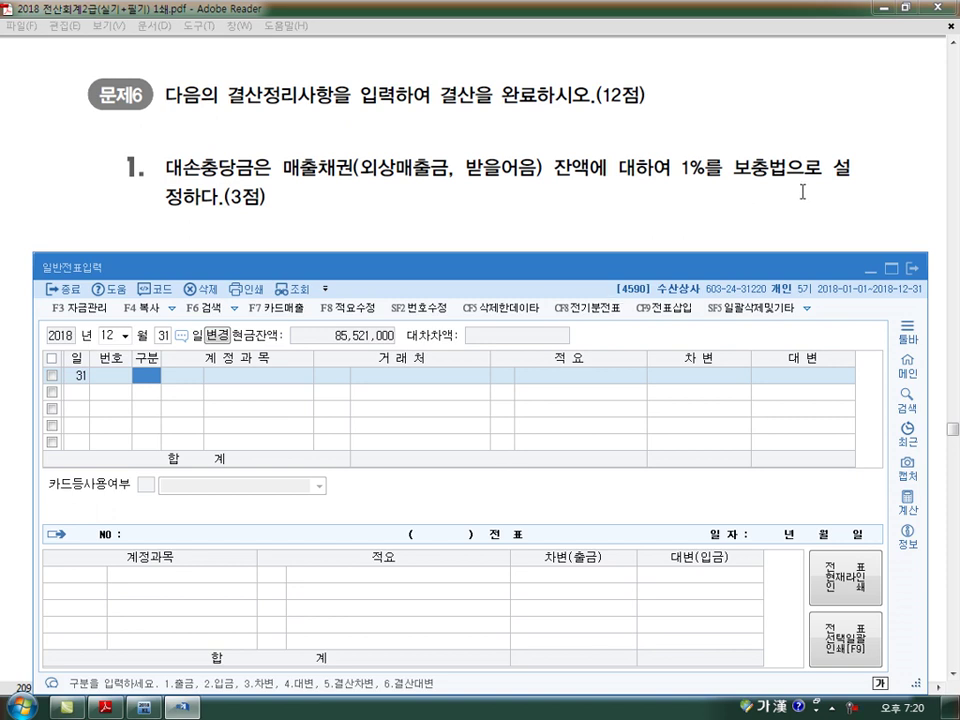
click(148, 708)
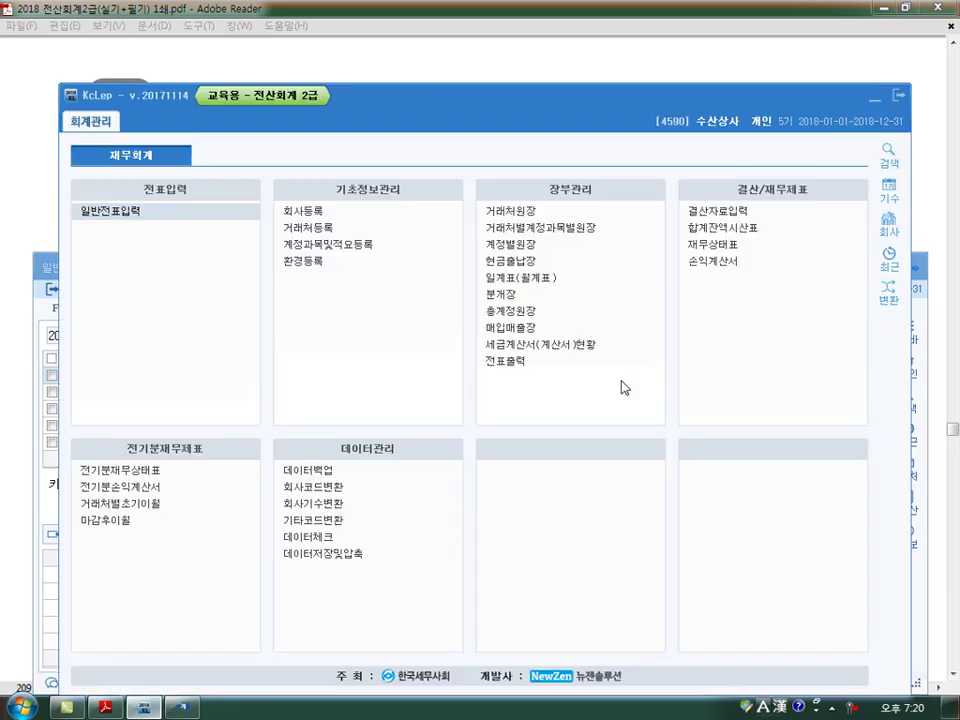
click(745, 236)
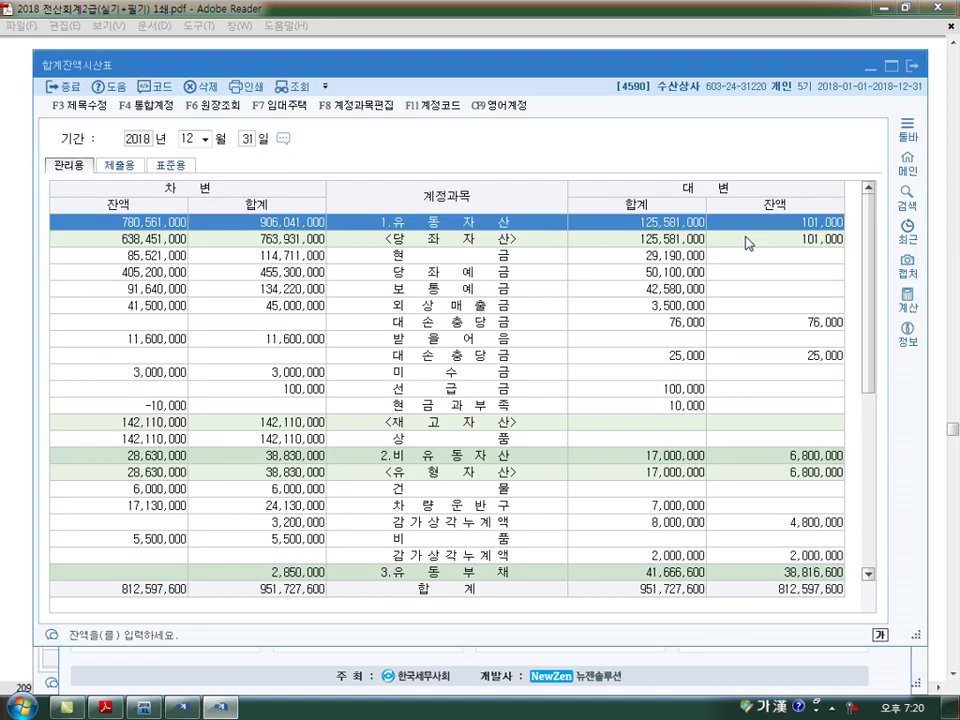
click(152, 307)
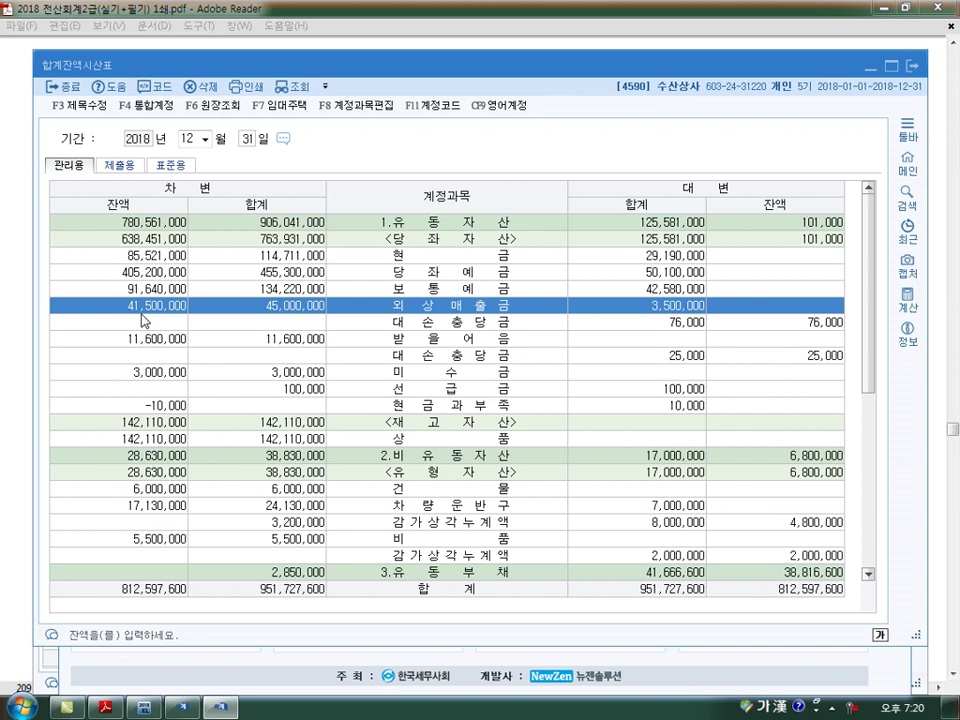
click(821, 325)
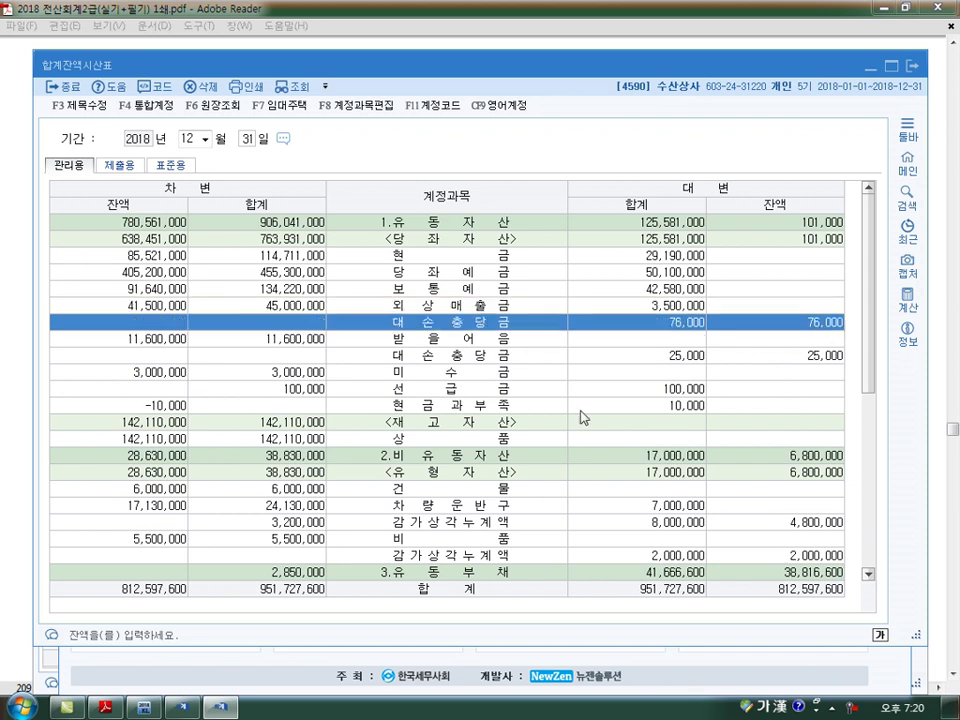
click(156, 343)
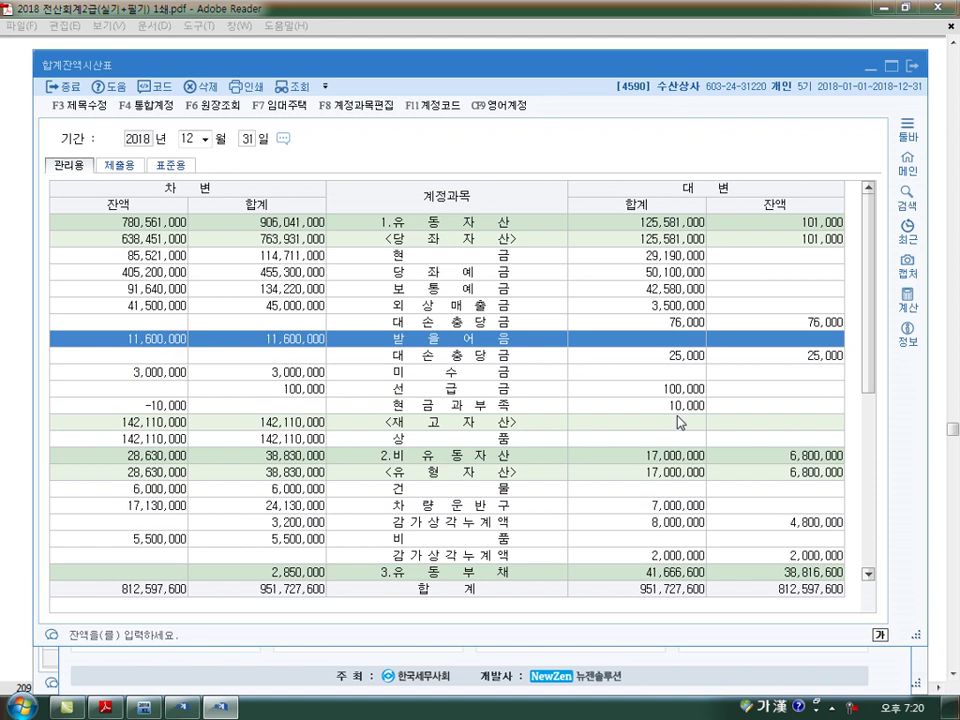
click(816, 358)
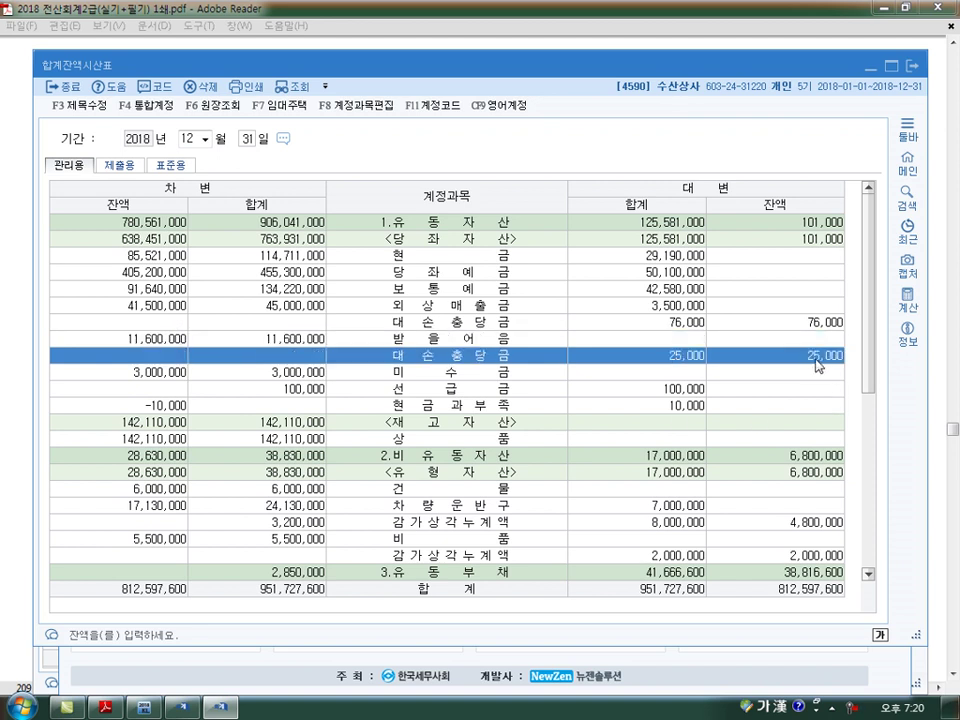
Return to 일반전표입력 and enter a December 31 credit (대변) line of 339,000 to account 109 대손충당금.
click(183, 708)
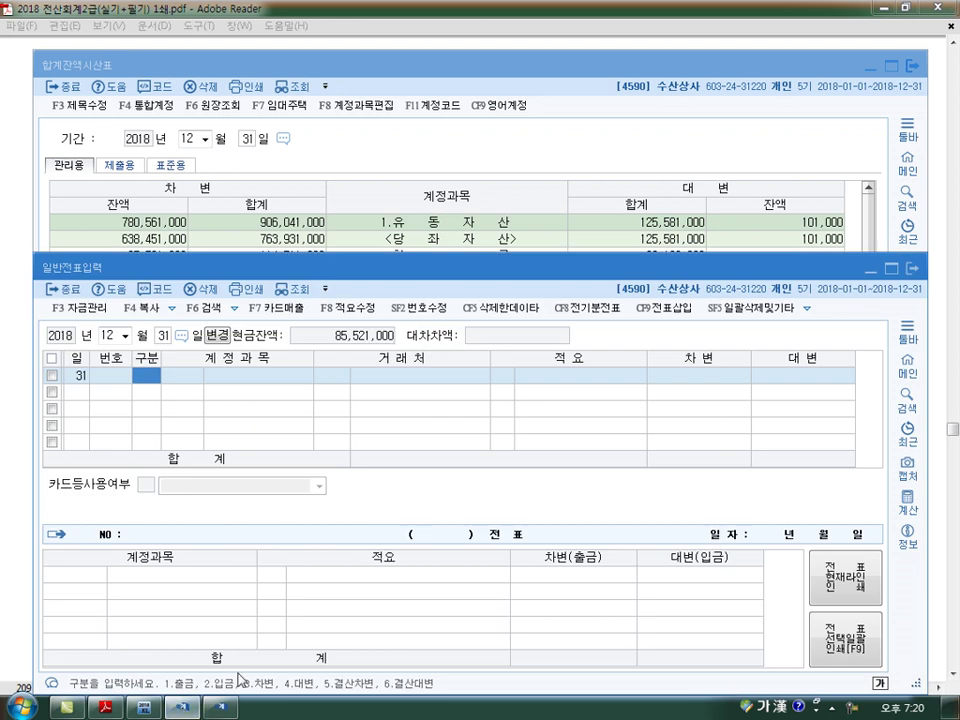
text(4)
key(Return)
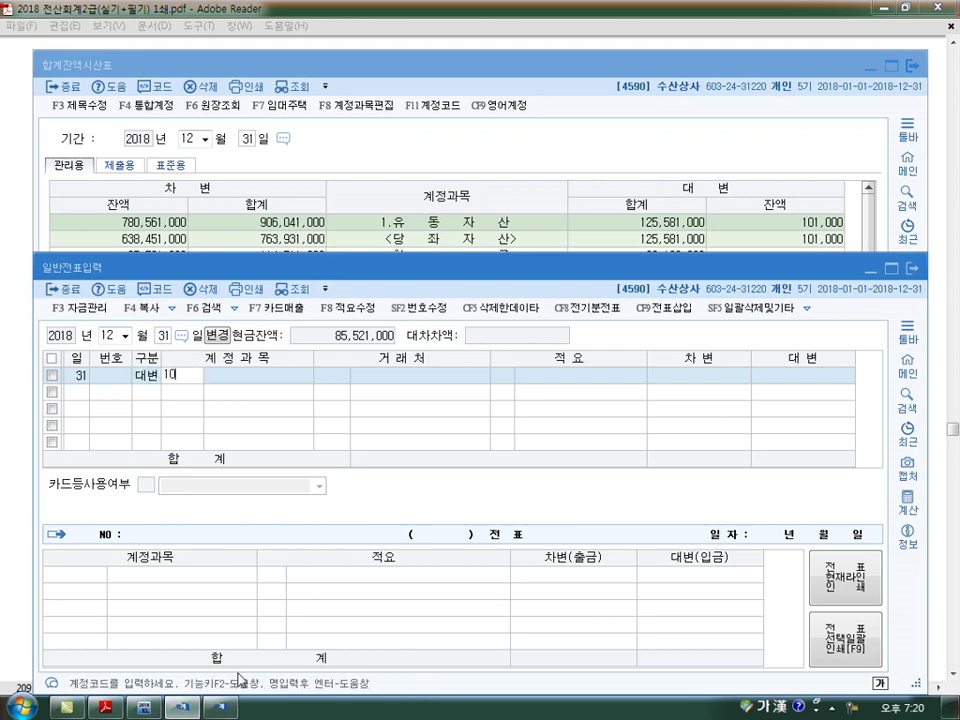
text(109)
key(Return)
key(Return)
key(Return)
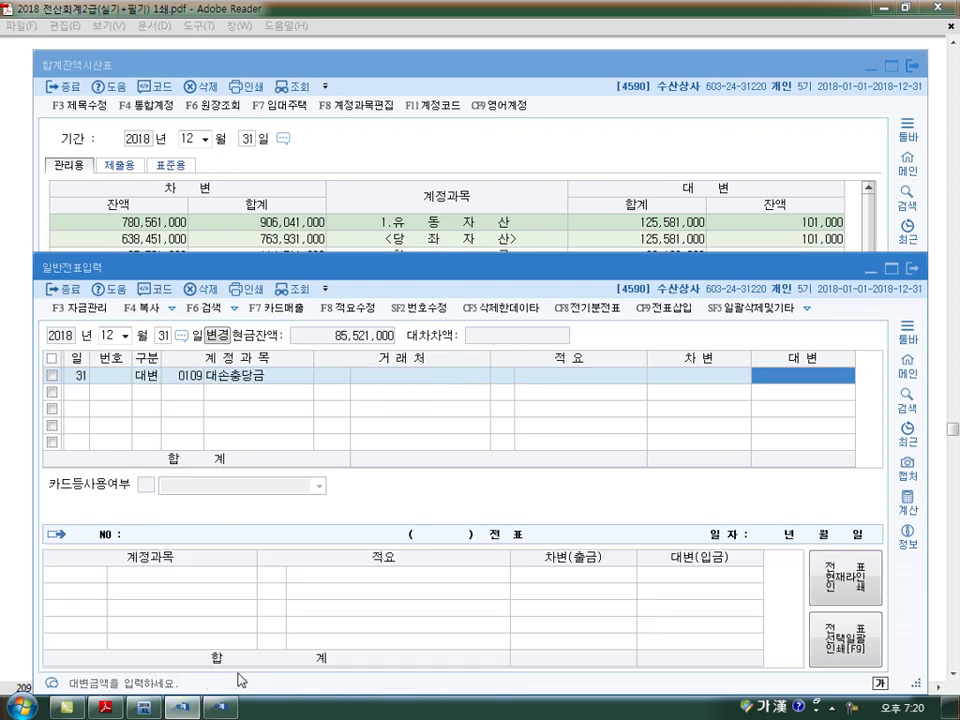
text(339,000)
key(Return)
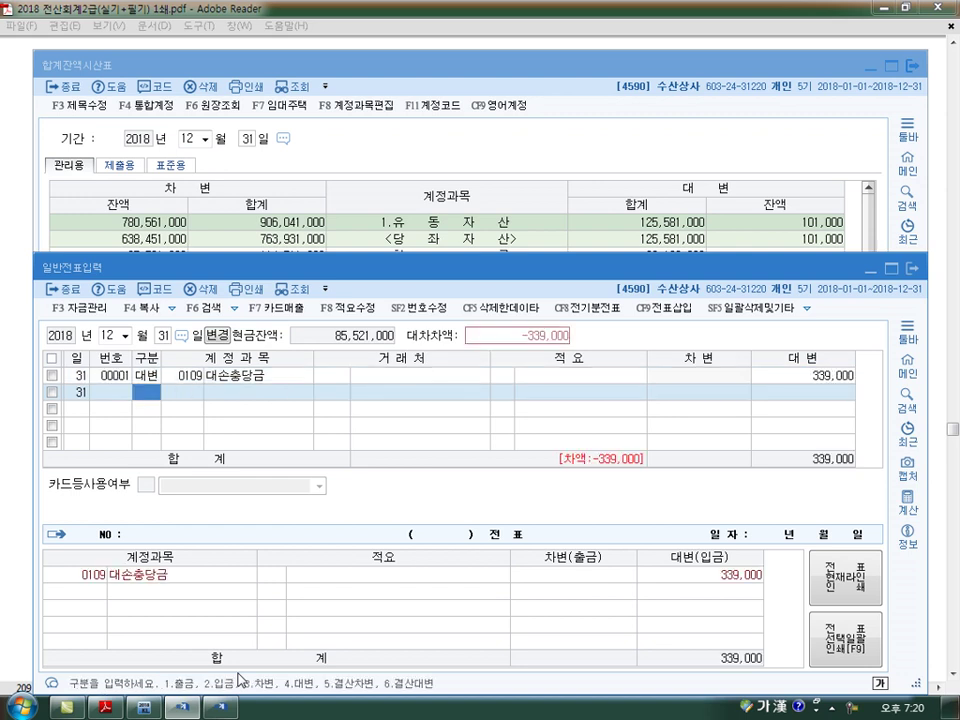
Complete the December 31 bad debt entry with a 91,000 credit to 111 대손충당금 and a 430,000 debit to 835 대손상각비.
text(4111)
key(Return)
key(Return)
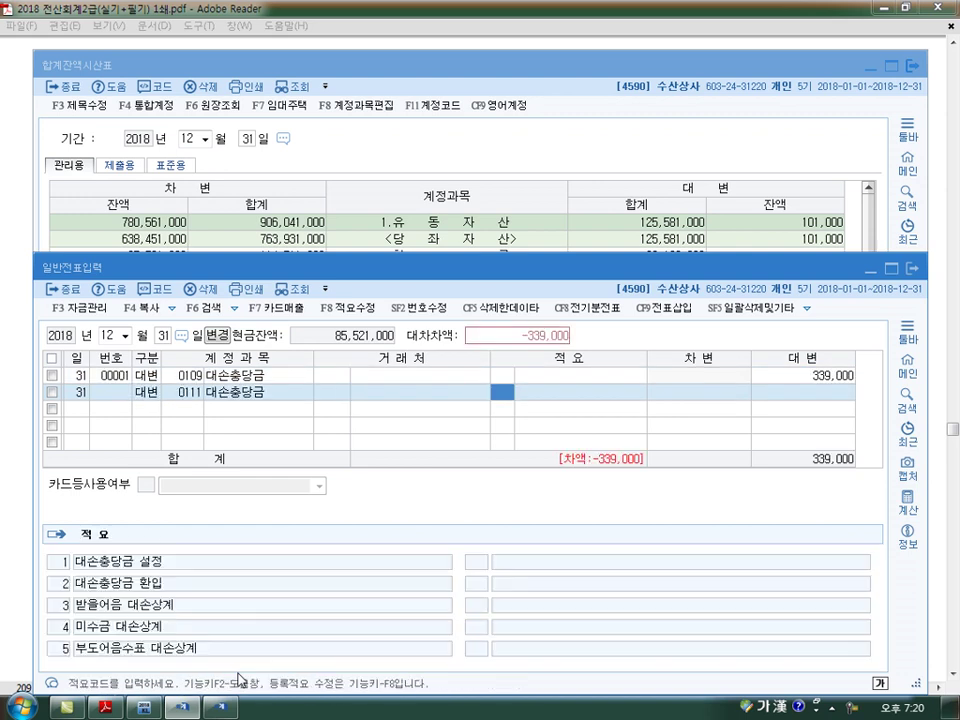
key(Return)
text(910000)
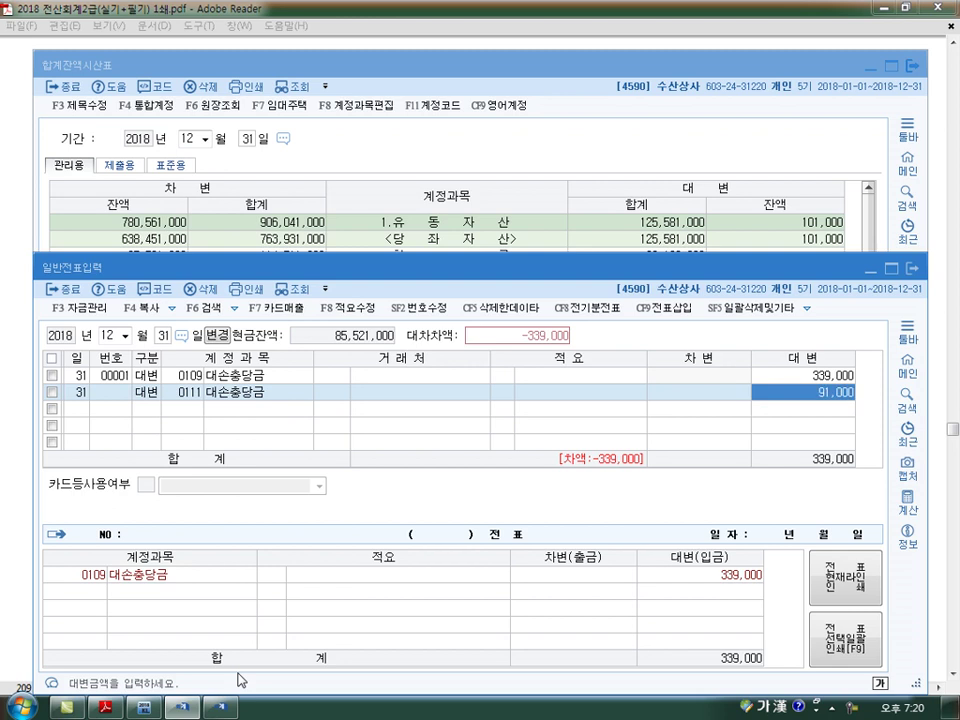
key(Return)
text(3835)
key(Return)
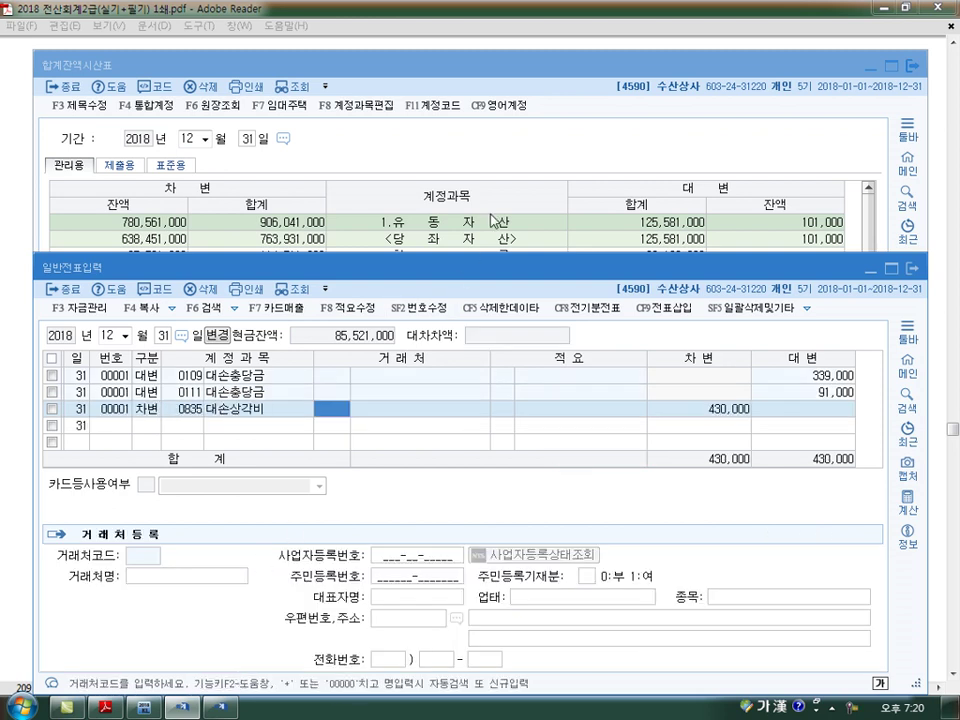
Recheck the balances of 외상매출금, 받을어음 and their 대손충당금 accounts in the 합계잔액시산표, and close it.
click(384, 128)
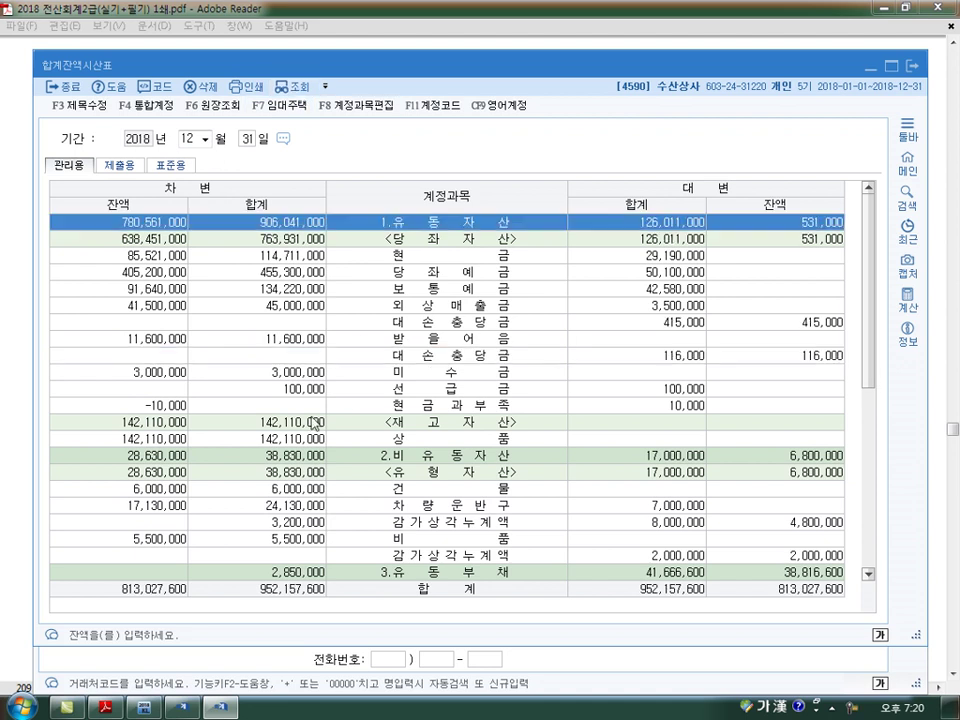
click(145, 311)
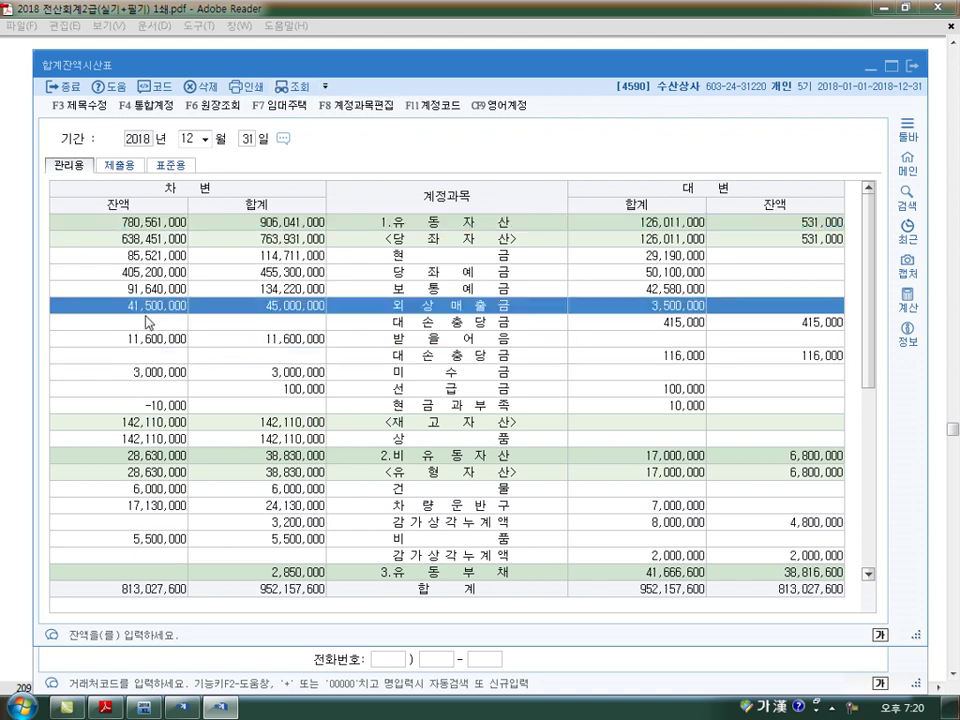
click(807, 328)
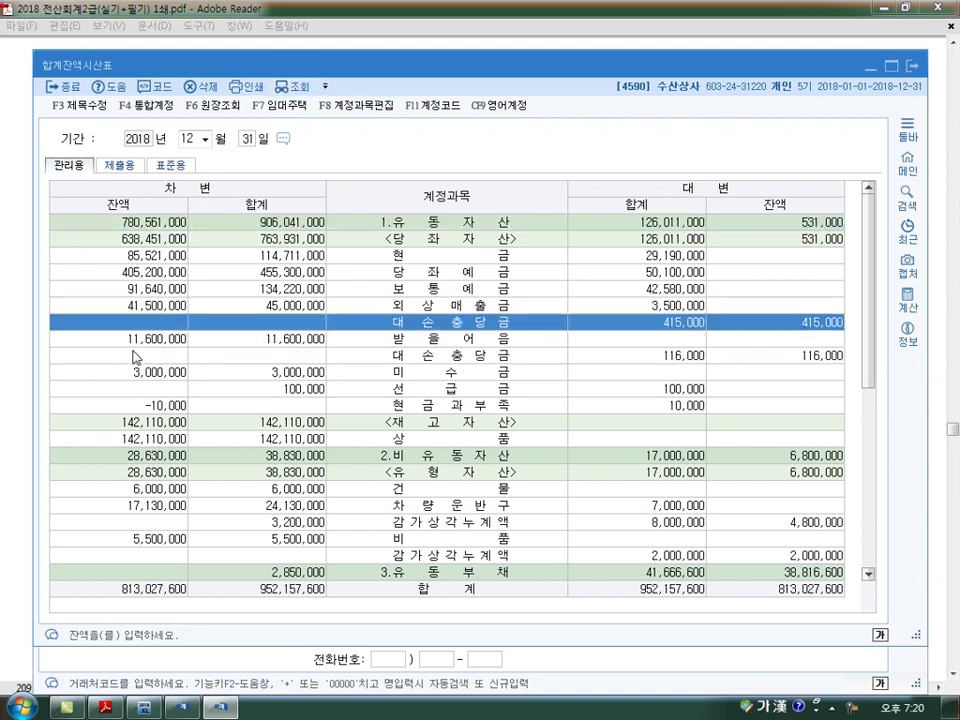
click(124, 340)
click(781, 360)
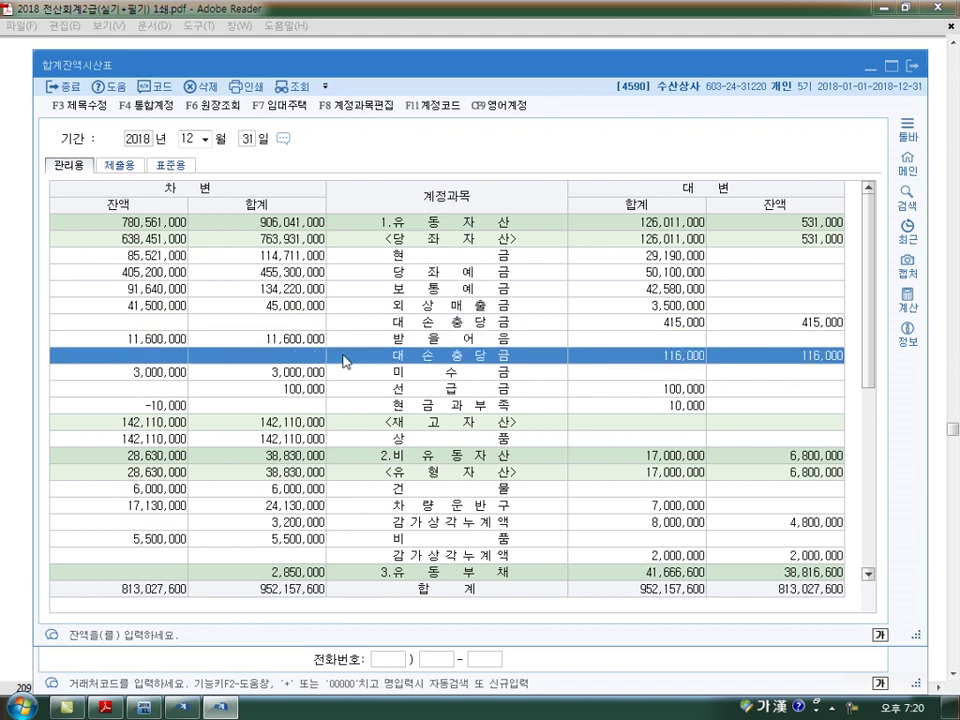
click(913, 66)
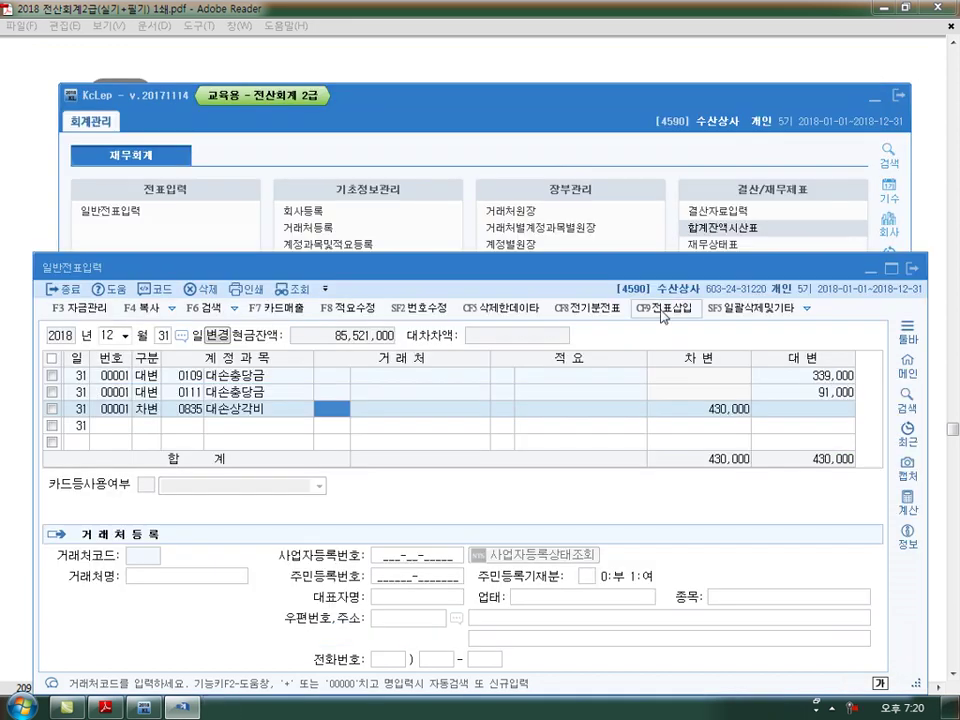
Bring up the exam problem sheet and start a new December 31 voucher crediting 209 감가상각누계액 for 1,200,000.
click(115, 711)
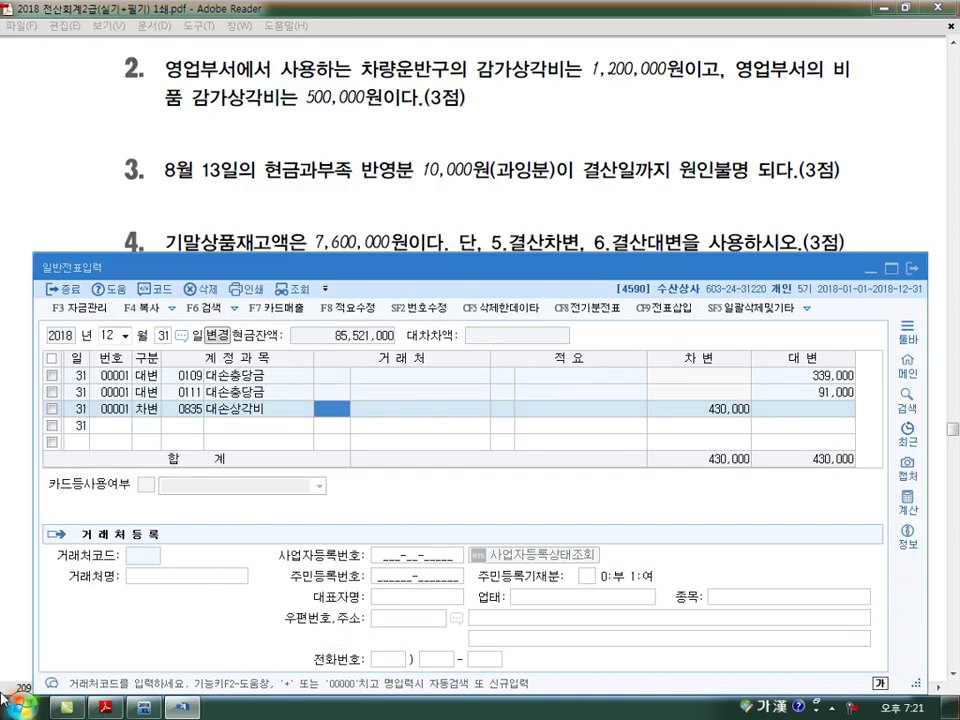
click(205, 428)
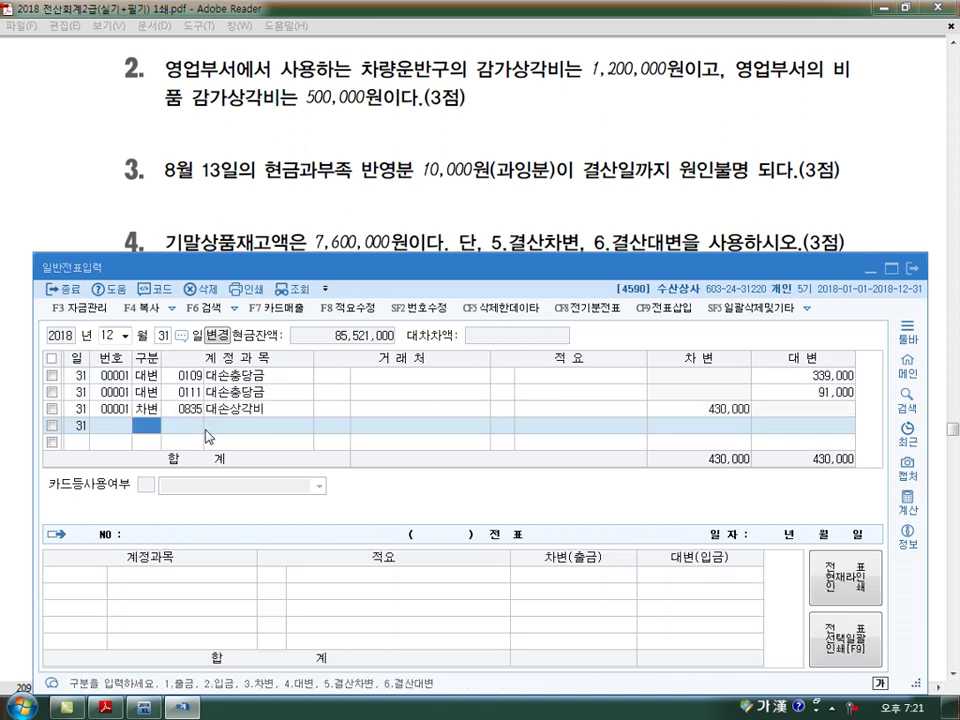
text(4)
key(Return)
text(209)
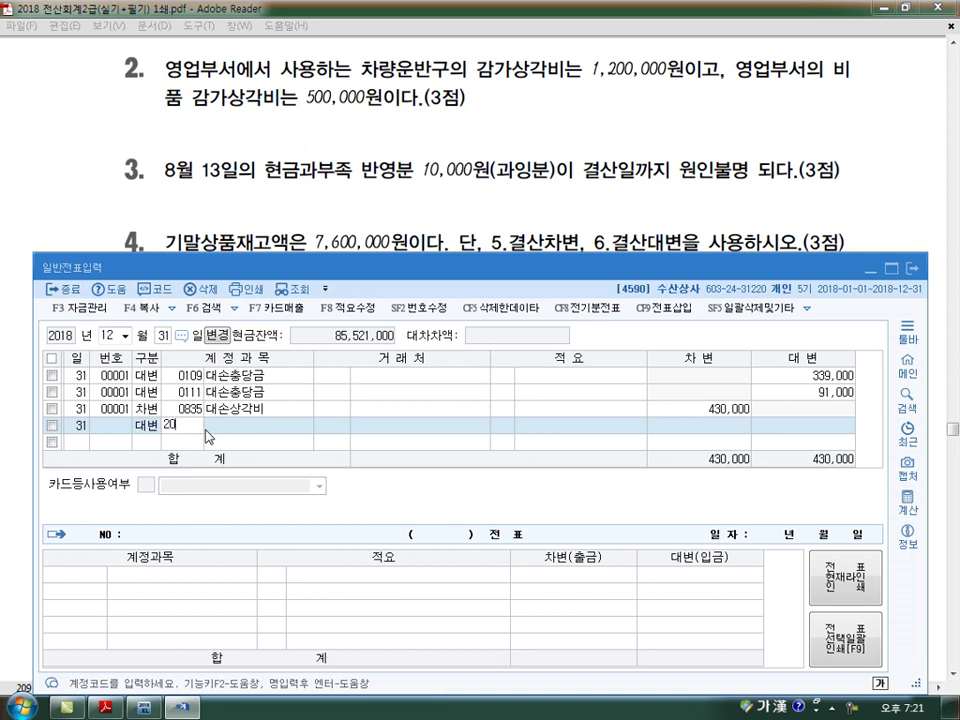
key(Return)
key(Return)
key(Return)
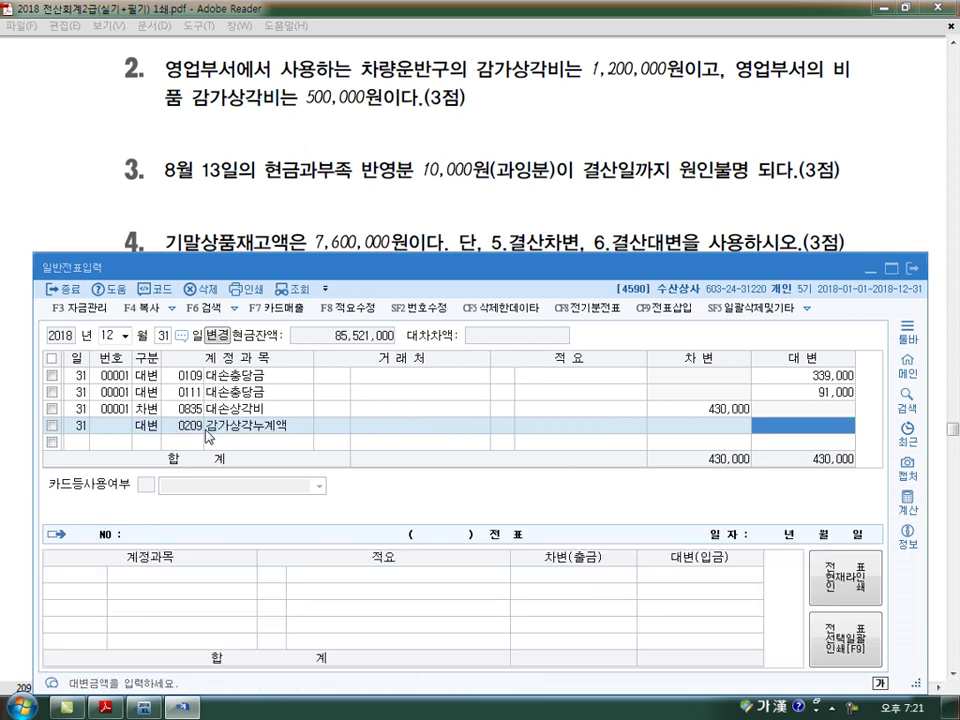
text(1200000)
key(Return)
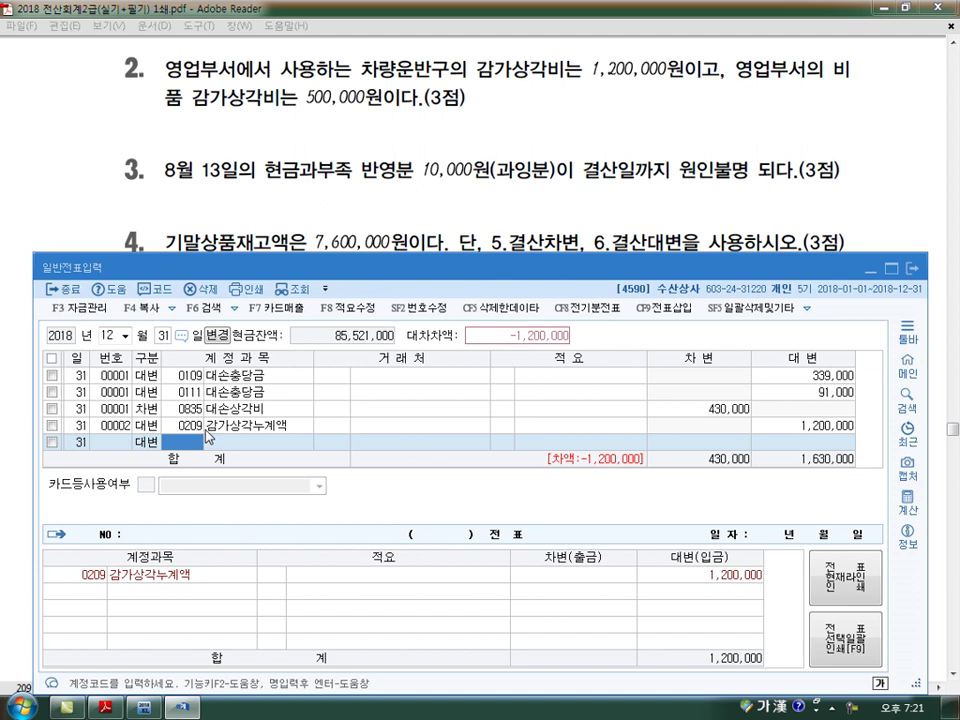
Add a December 31 credit line of 500,000 to 213 감가상각누계액 for 비품, finding the account with the search word 감가.
text(감가)
key(Return)
key(Down)
key(Down)
key(Down)
key(Down)
key(Down)
key(Down)
key(Down)
key(Down)
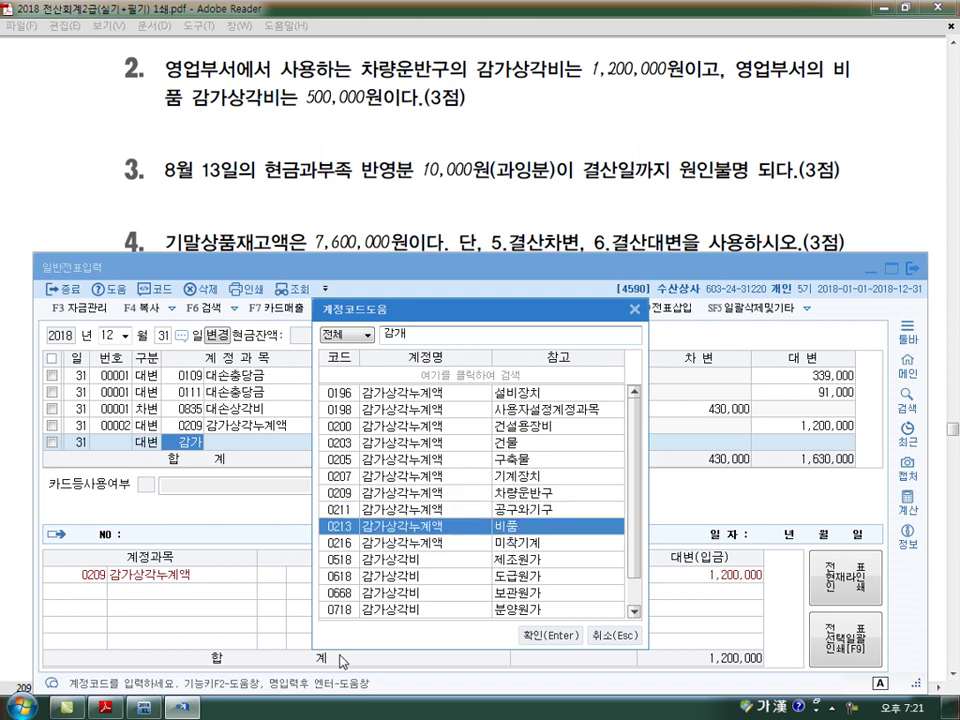
click(540, 636)
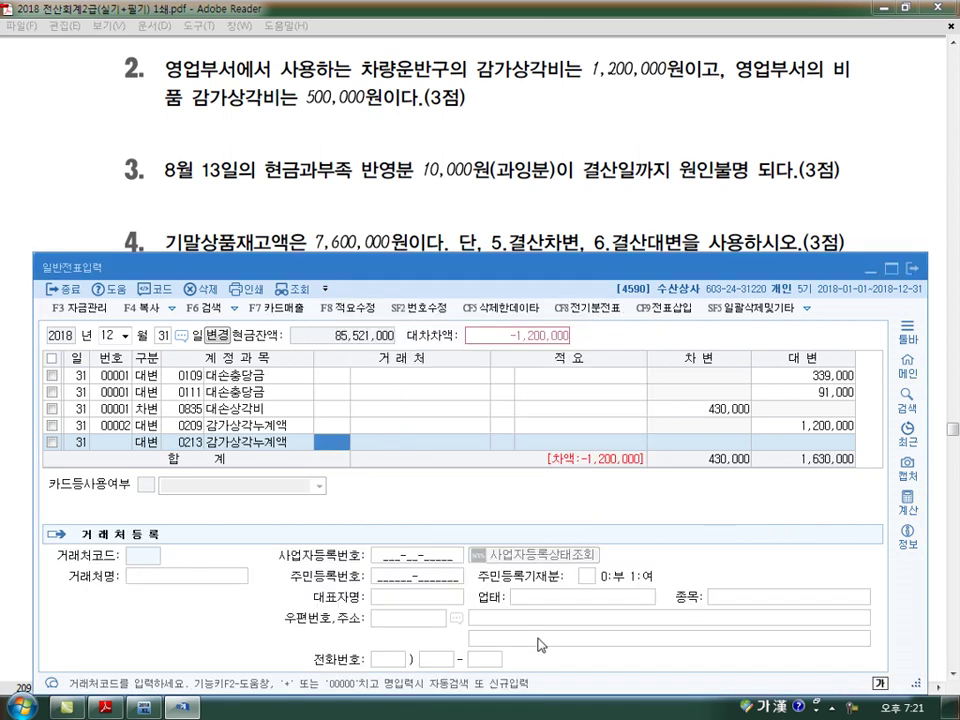
key(Return)
key(Return)
text(500000)
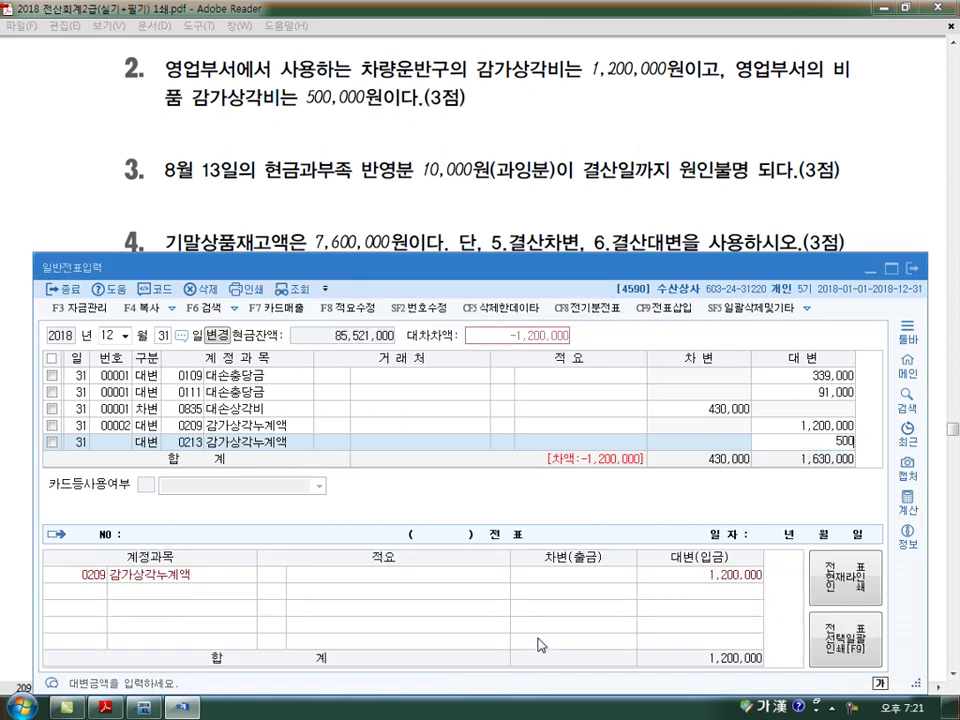
key(Return)
Balance the depreciation voucher with a 1,700,000 debit to account 818 감가상각비.
text(3)
key(Return)
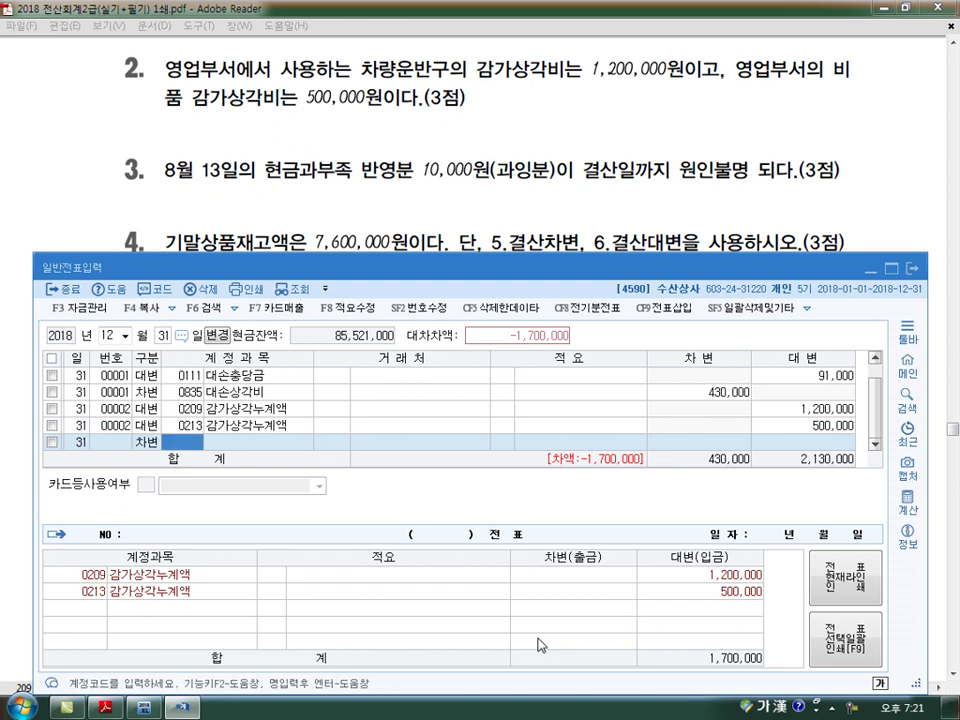
text(0818)
key(Return)
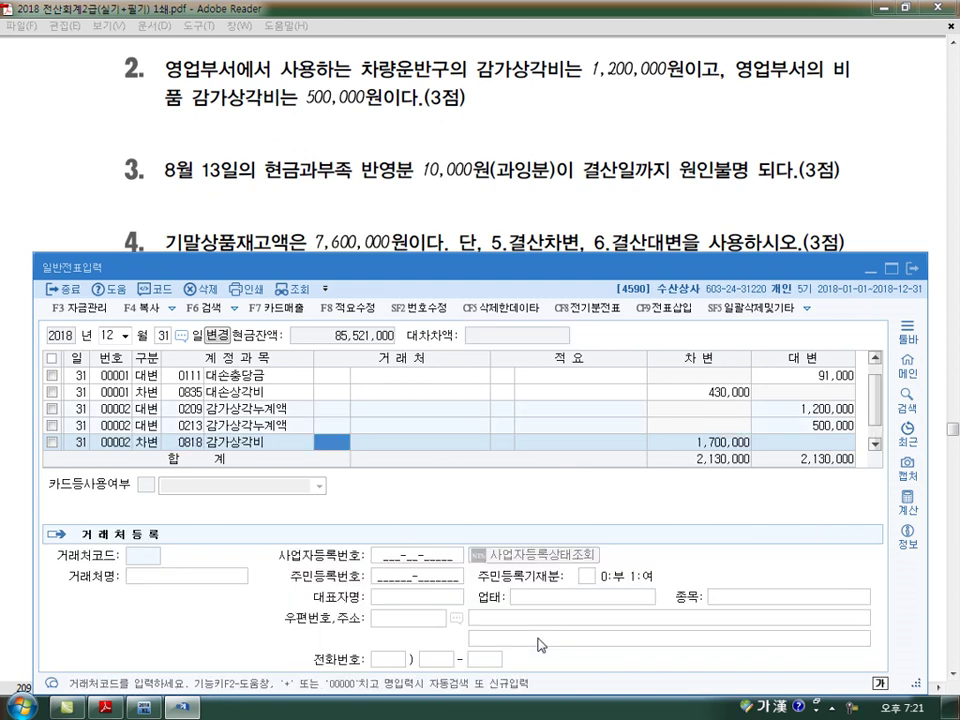
key(Return)
key(Return)
key(Return)
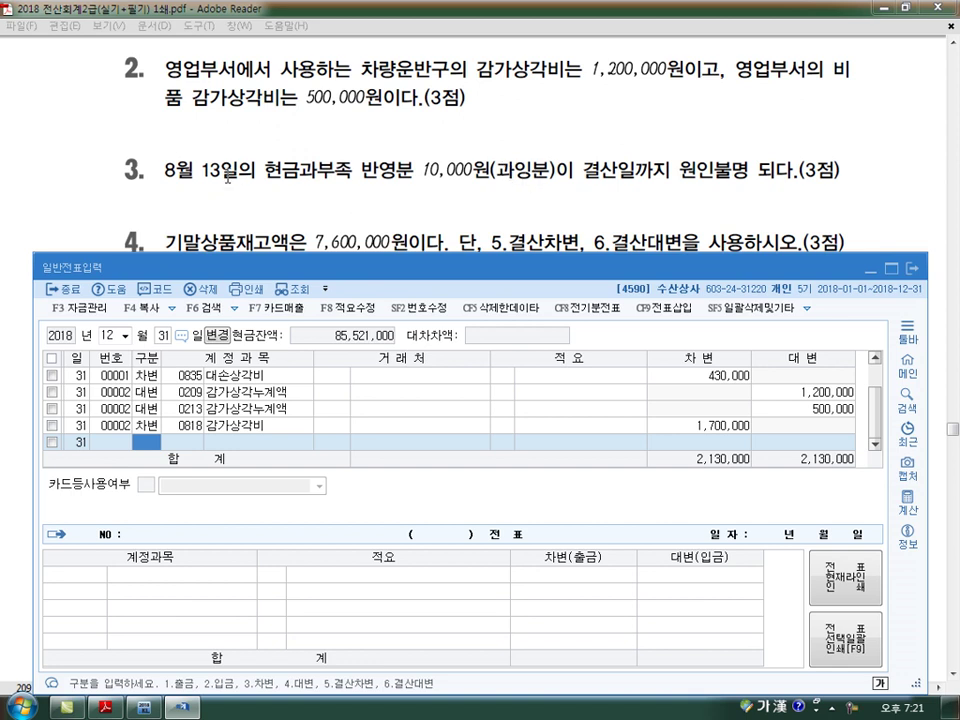
Load the August 13 voucher and examine how the 현금과부족 entry was recorded.
click(116, 337)
text(8)
key(Return)
text(13)
key(Return)
key(Up)
key(Up)
key(Down)
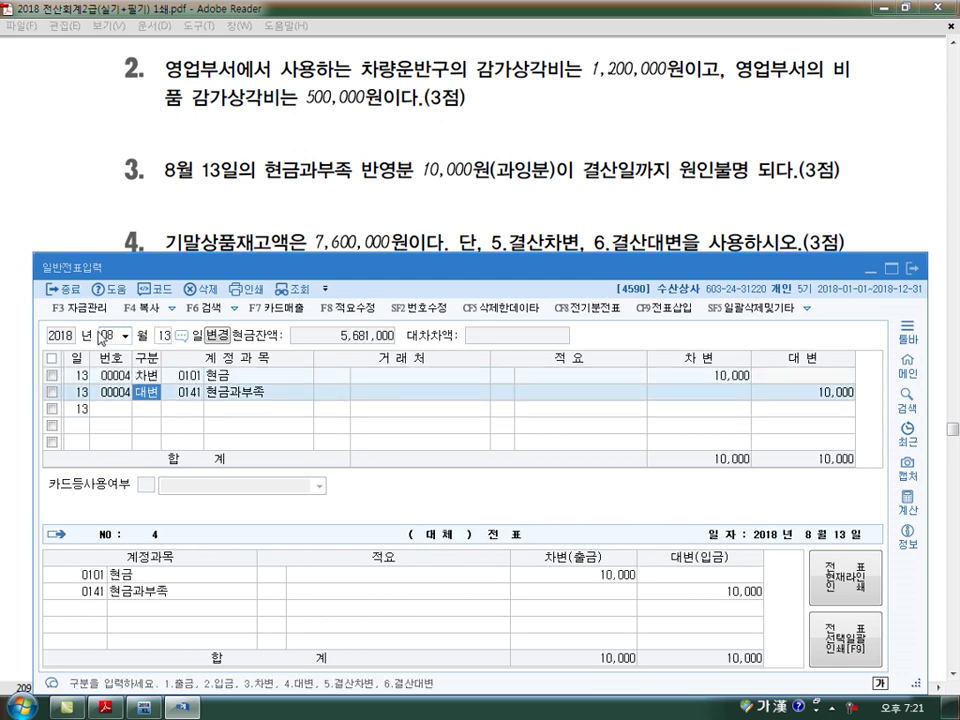
Set the voucher entry date back to December 31, 2018.
click(113, 340)
text(12)
key(Return)
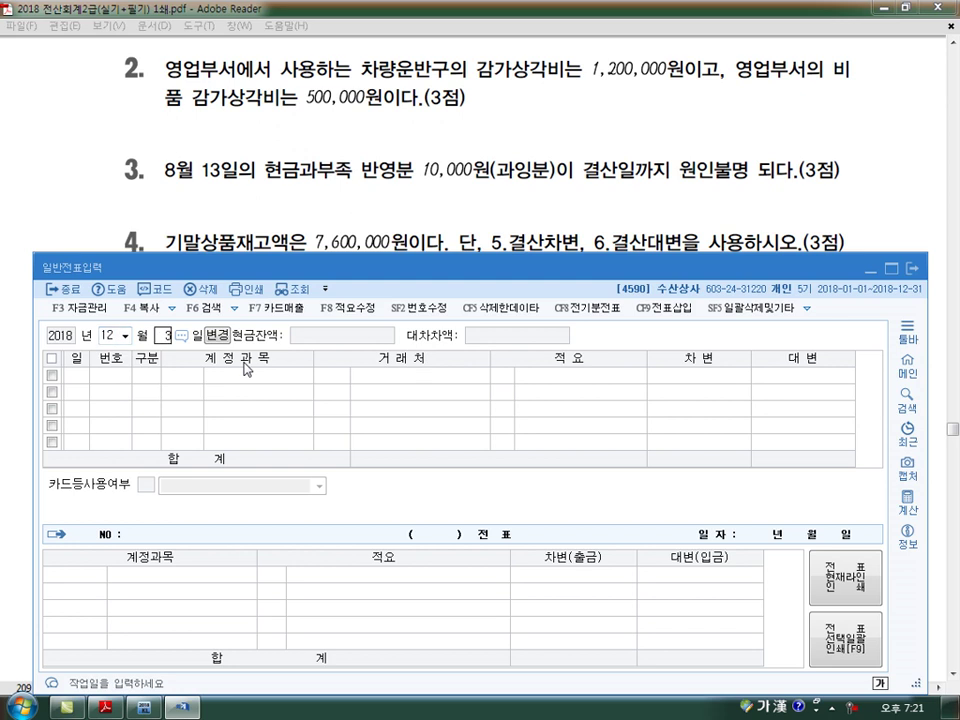
text(31)
key(Return)
Open the December 31 합계잔액시산표, check the balance of 현금과부족, and close it.
key(alt+Tab)
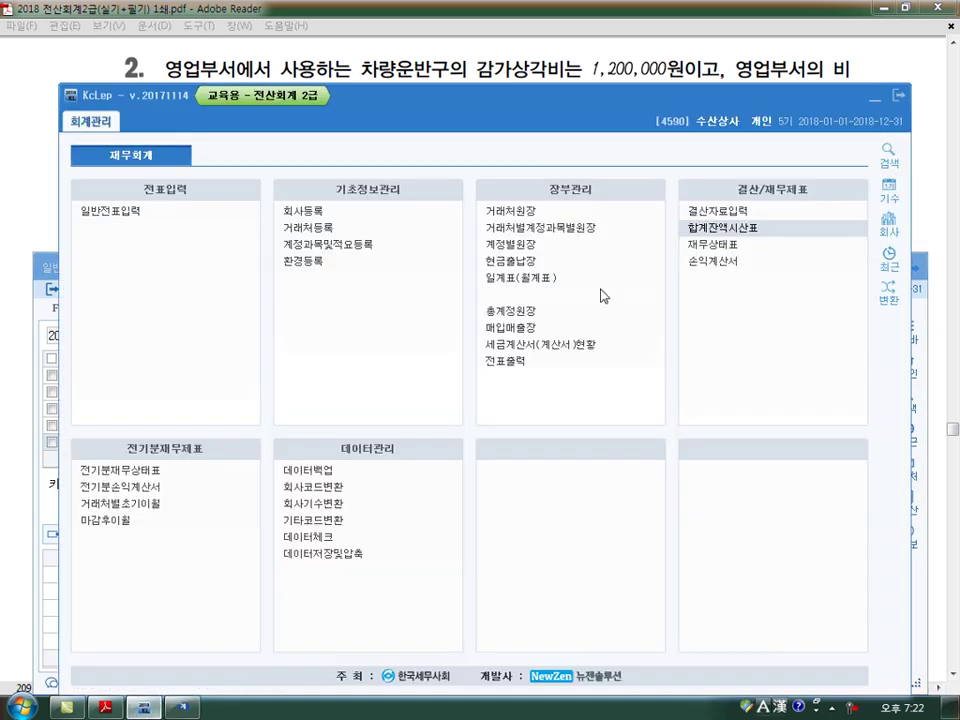
click(740, 229)
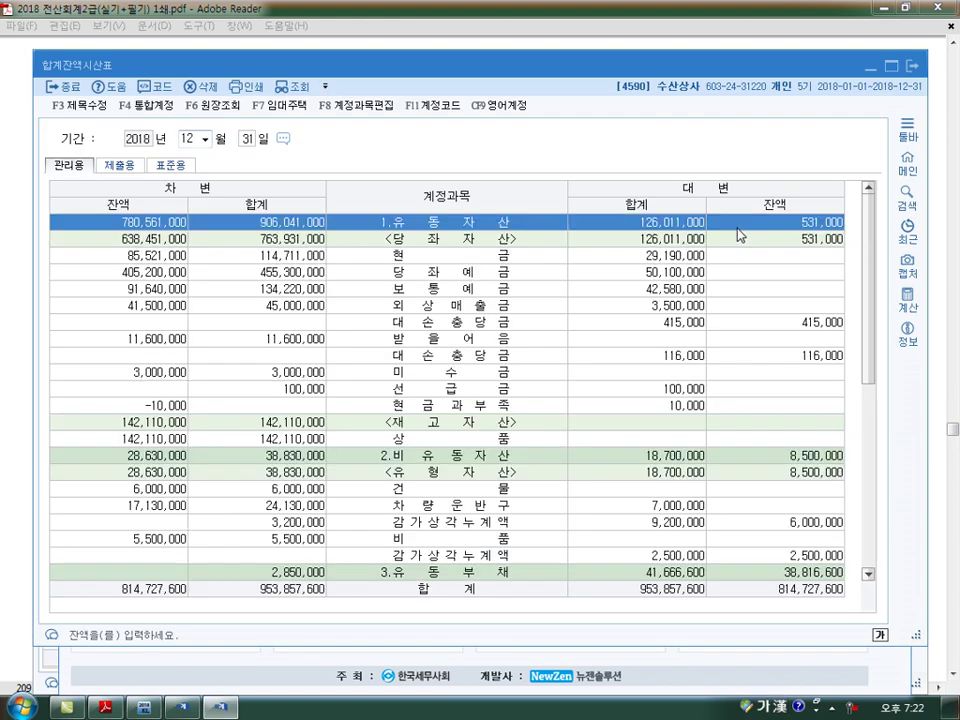
click(155, 406)
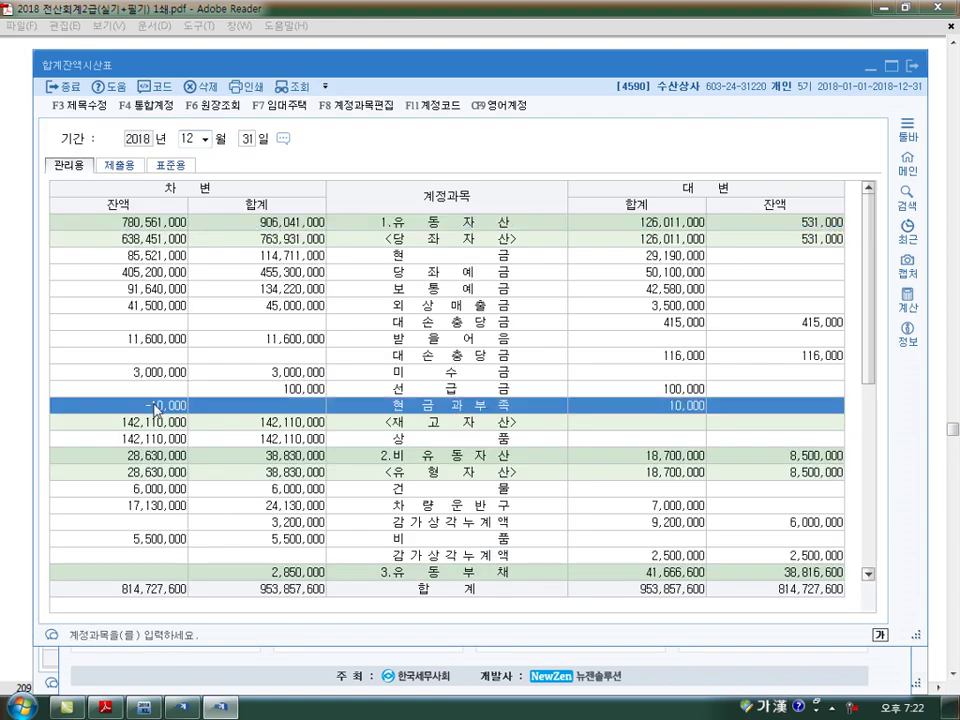
click(152, 406)
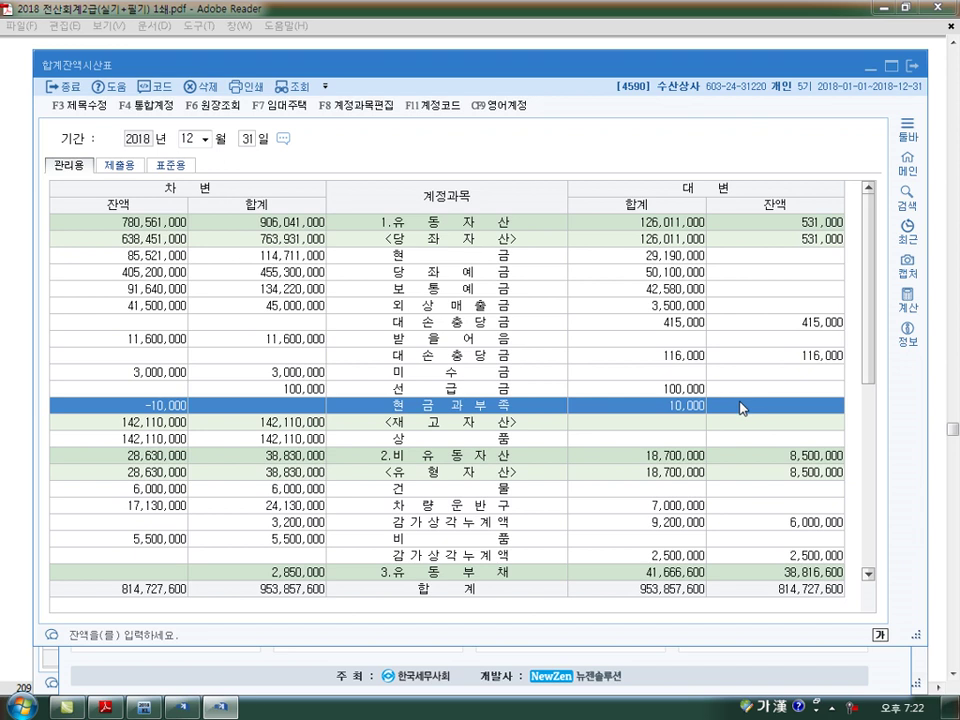
key(Escape)
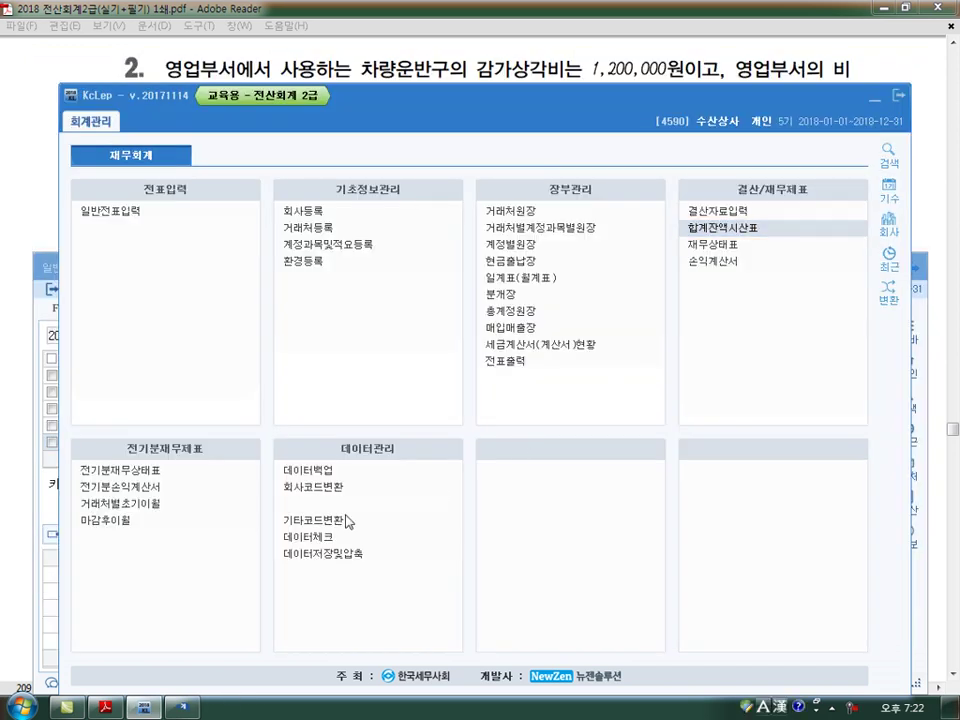
Return to 일반전표입력 and enter a December 31 debit (차변) line of 10,000 to account 141 현금과부족.
click(140, 532)
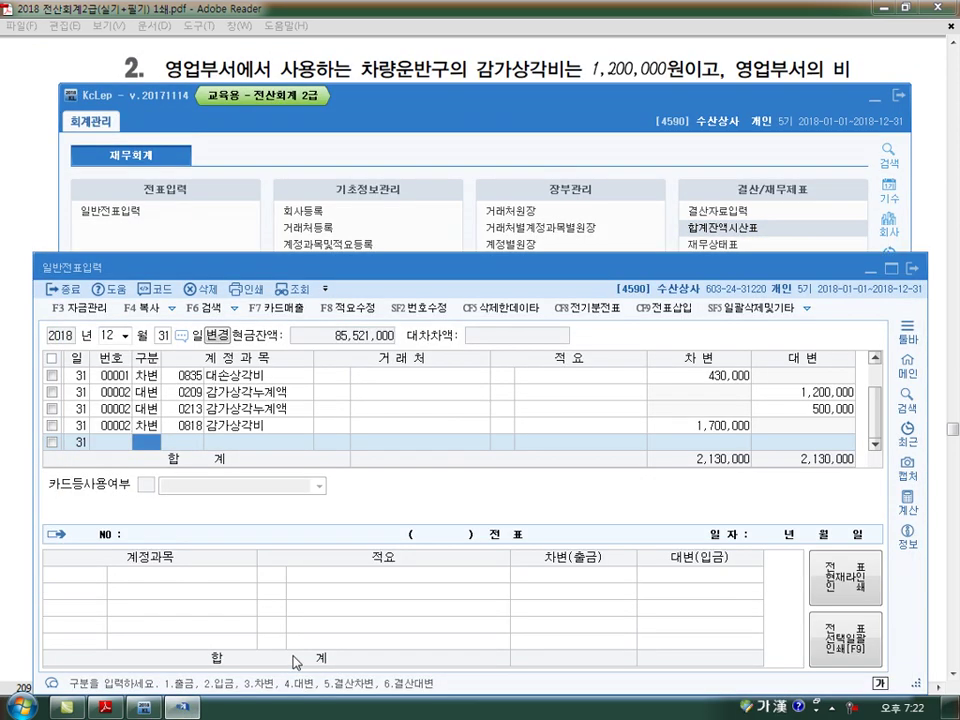
text(3)
key(Return)
text(141)
key(Return)
key(Return)
key(Return)
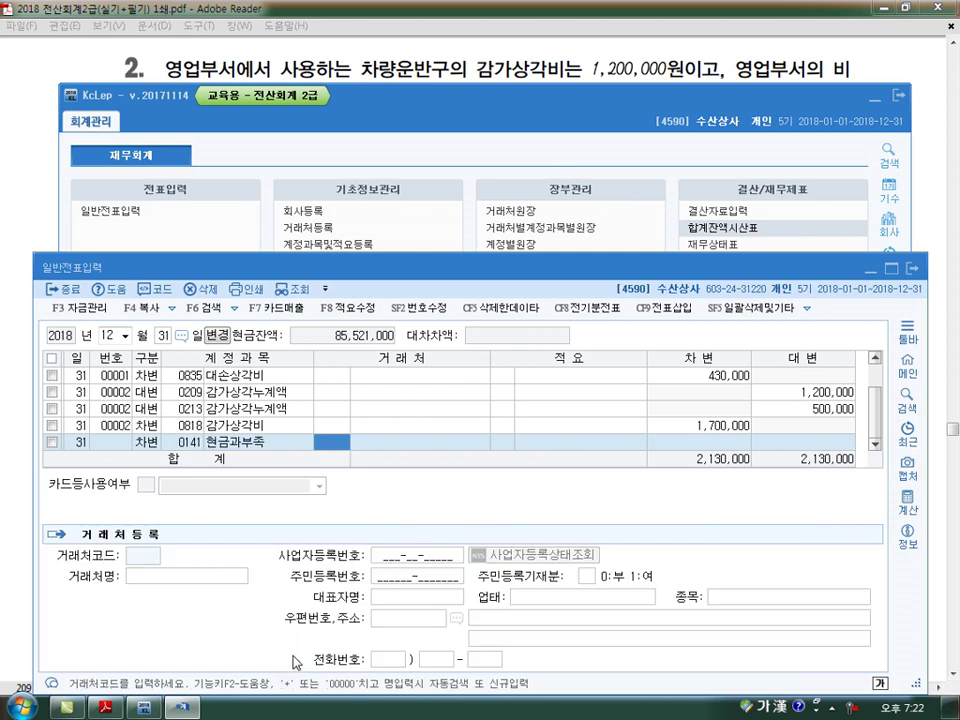
text(10000)
key(Return)
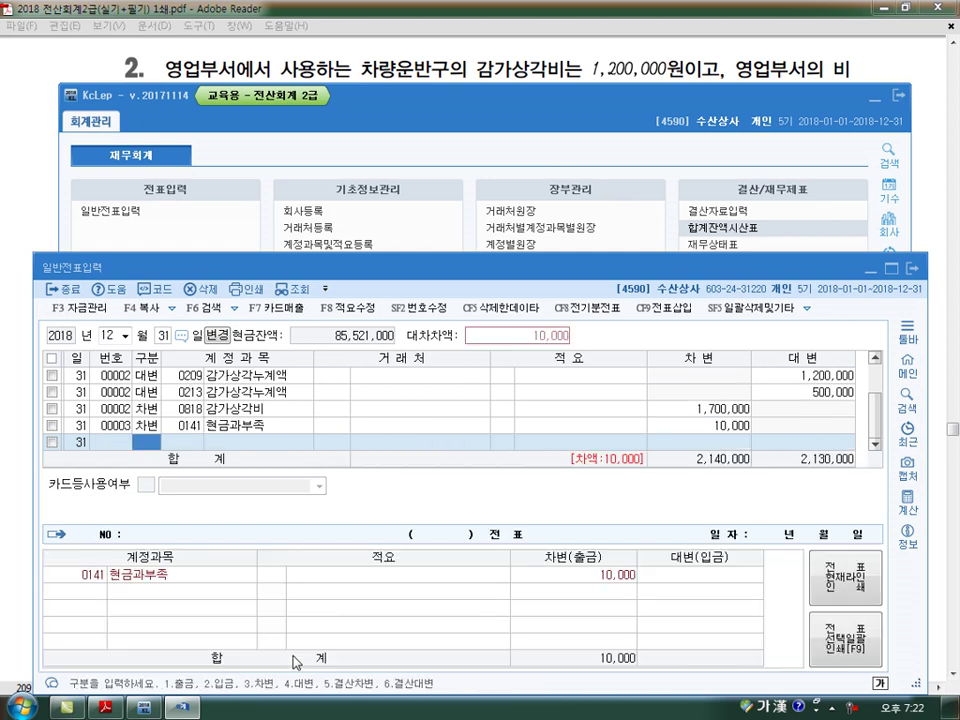
Balance the 현금과부족 voucher with a 10,000 credit to account 930 잡이익.
text(4)
key(Return)
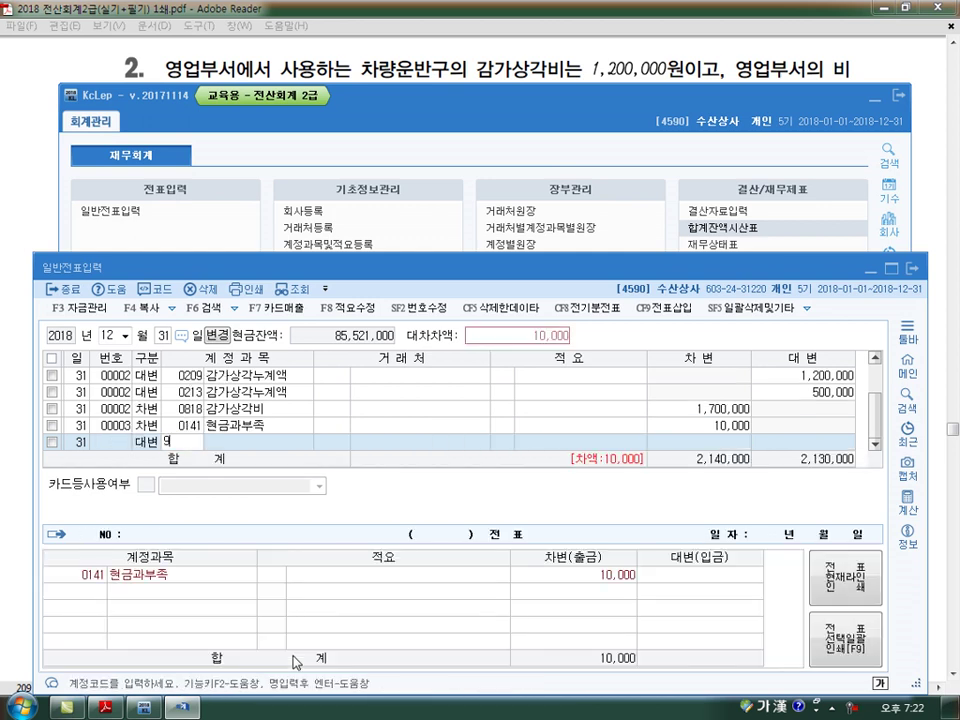
text(930)
key(Return)
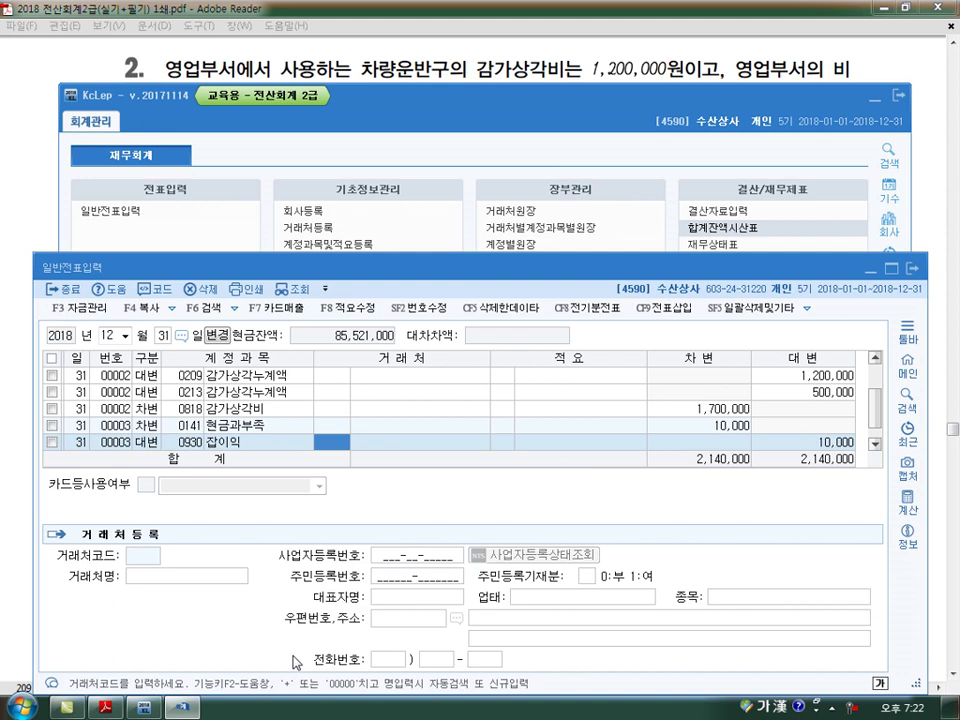
key(Return)
key(Return)
key(Return)
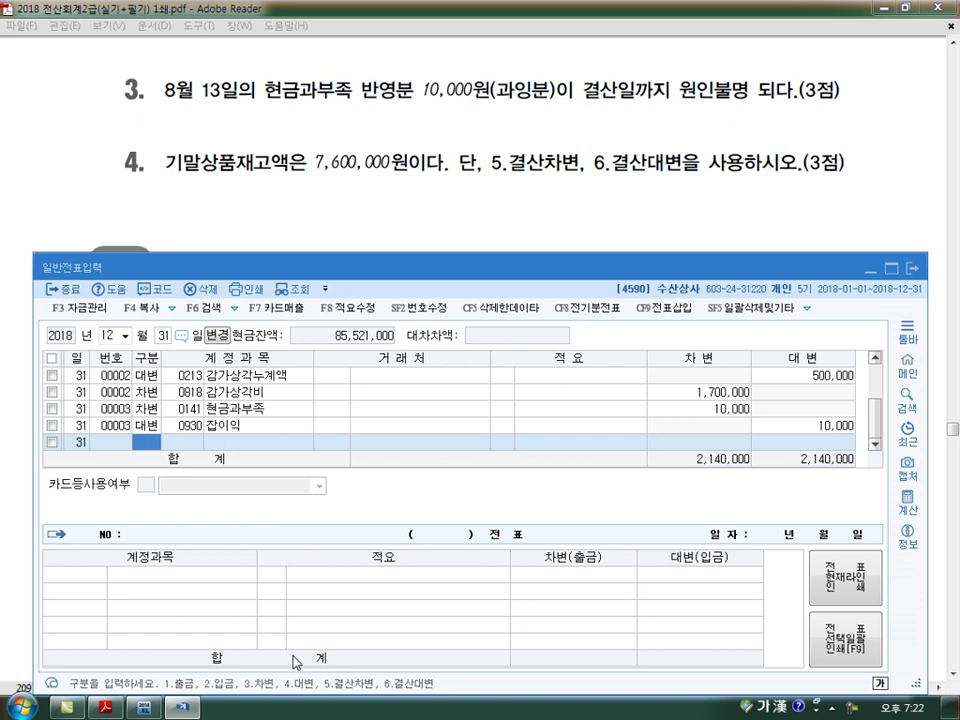
Open the December 31 합계잔액시산표 and check the debit balance of the 상품 account.
click(145, 709)
click(750, 240)
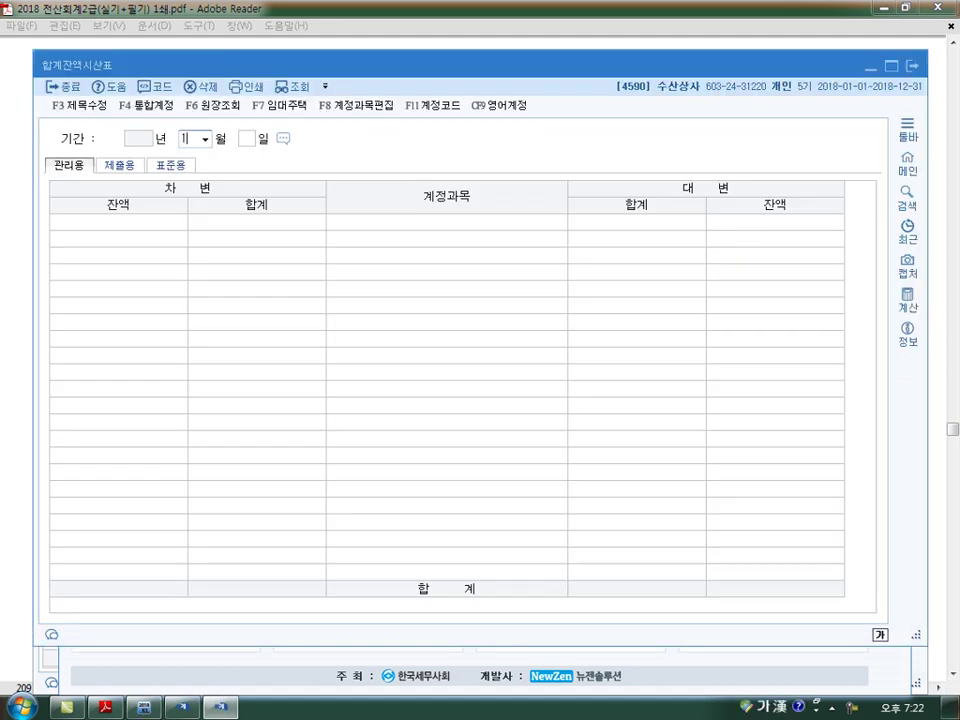
click(180, 438)
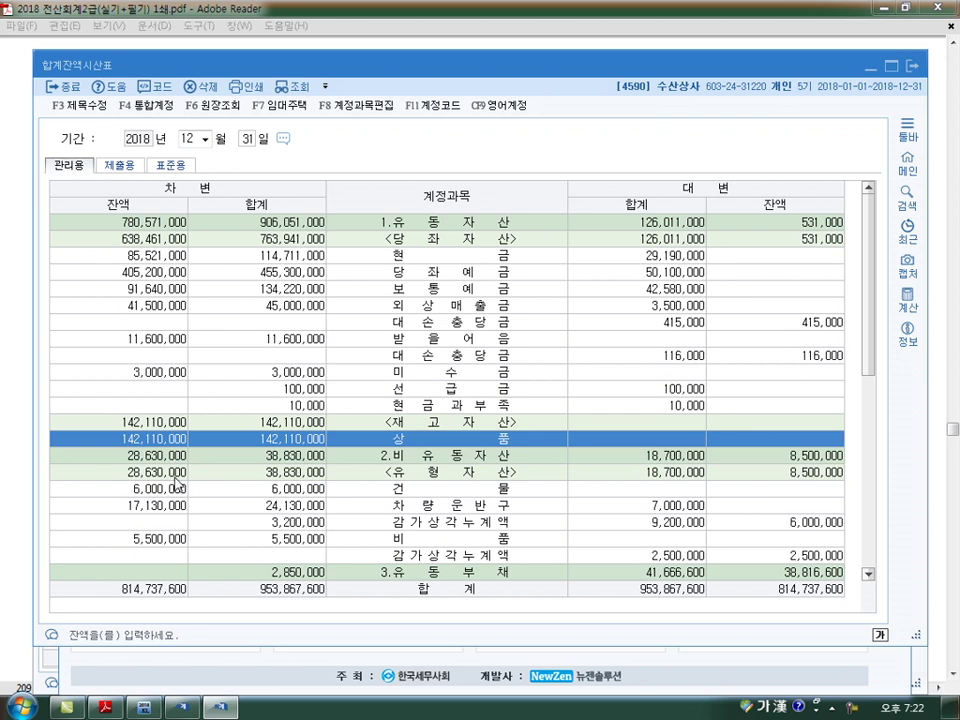
mouse_move(189, 454)
mouse_down()
mouse_move(172, 414)
mouse_move(190, 455)
mouse_up()
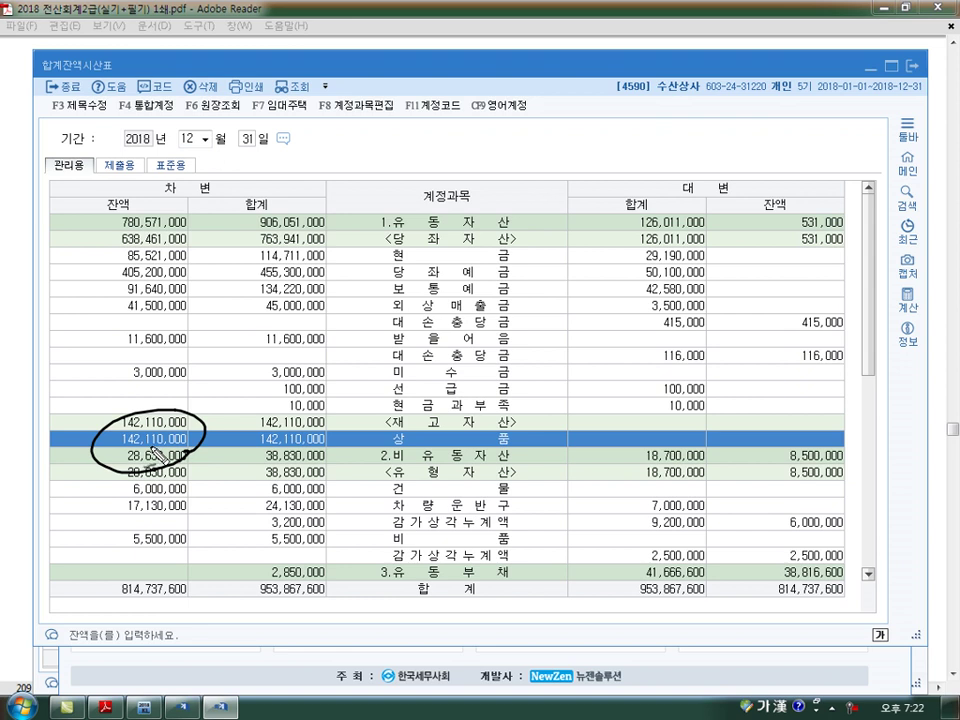
drag(116, 388, 134, 412)
mouse_move(140, 390)
mouse_down()
mouse_move(150, 410)
mouse_move(176, 398)
mouse_move(230, 410)
mouse_up()
drag(98, 374, 95, 410)
mouse_move(228, 374)
mouse_down()
mouse_move(234, 410)
mouse_move(282, 389)
mouse_move(309, 404)
mouse_up()
mouse_move(326, 366)
mouse_down()
mouse_move(322, 385)
mouse_move(405, 370)
mouse_up()
mouse_move(515, 352)
mouse_down()
mouse_move(590, 338)
mouse_move(548, 350)
mouse_up()
mouse_move(486, 377)
mouse_down()
mouse_move(485, 405)
mouse_move(562, 400)
mouse_up()
drag(572, 382, 577, 408)
drag(572, 379, 615, 378)
drag(482, 409, 610, 405)
key(Escape)
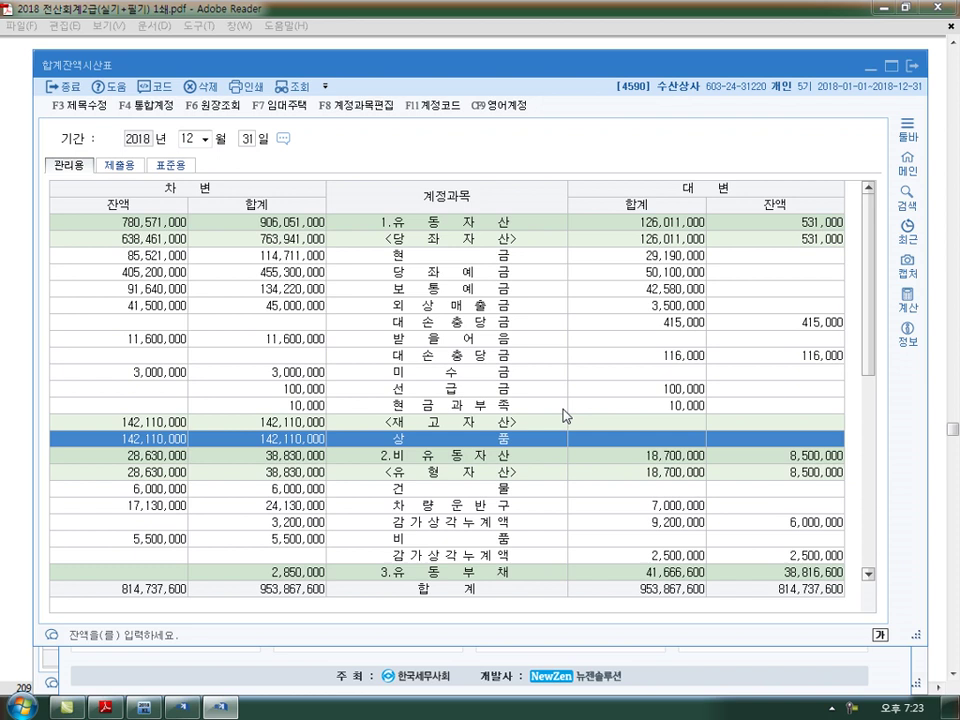
Return to 일반전표입력 and enter a December 31 closing credit (결산대변) line of 134,510,000 to account 146 상품.
click(184, 708)
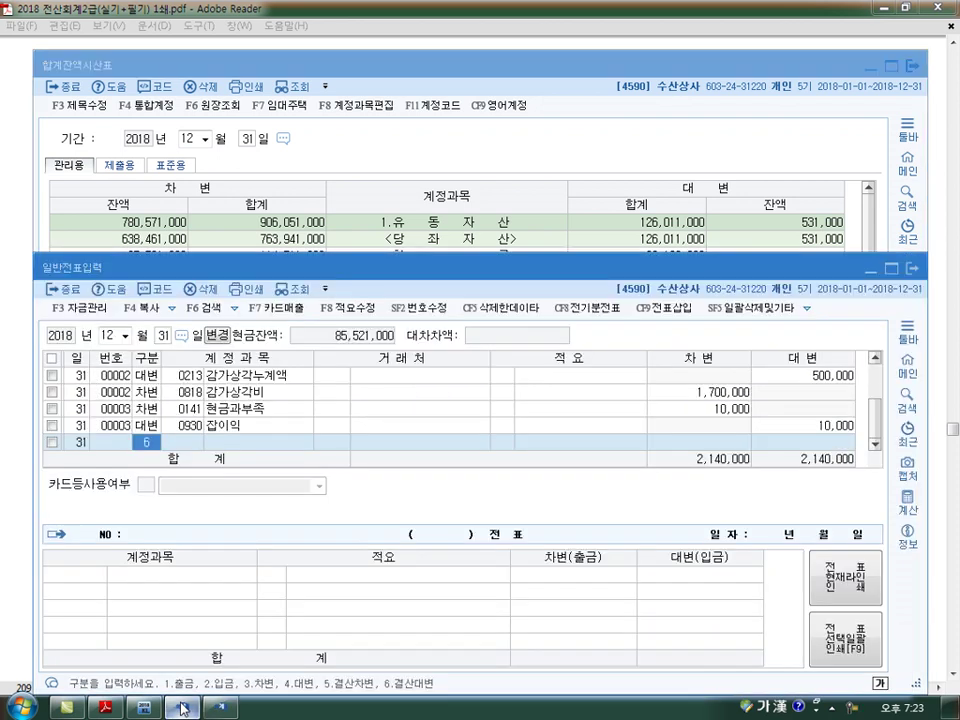
key(Return)
text(146)
key(Return)
key(Return)
key(Return)
text(134,510,00)
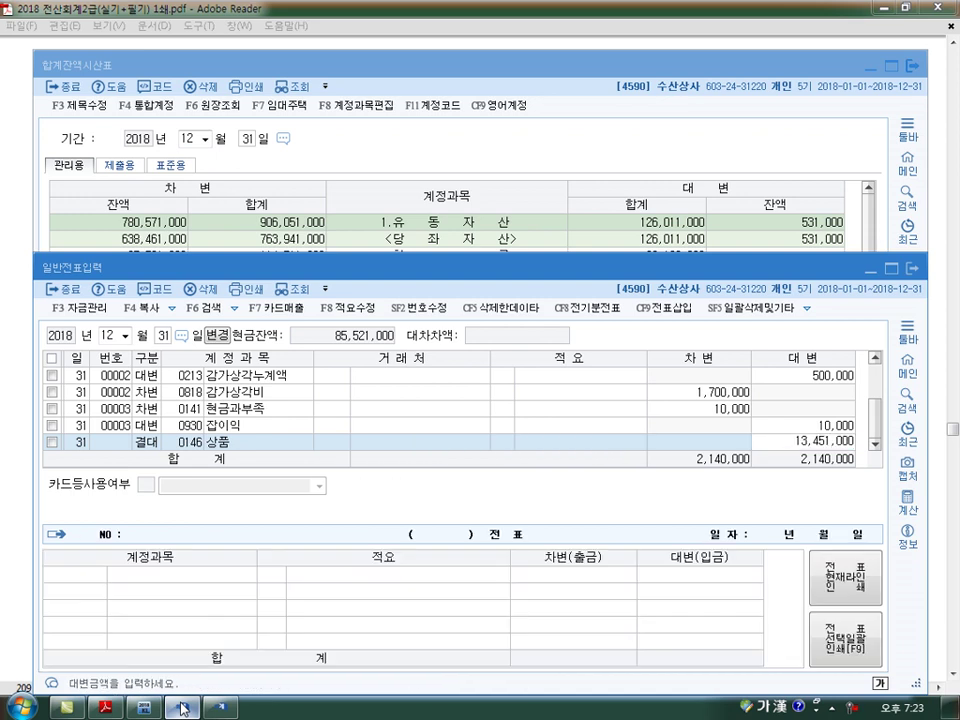
text(0)
key(Return)
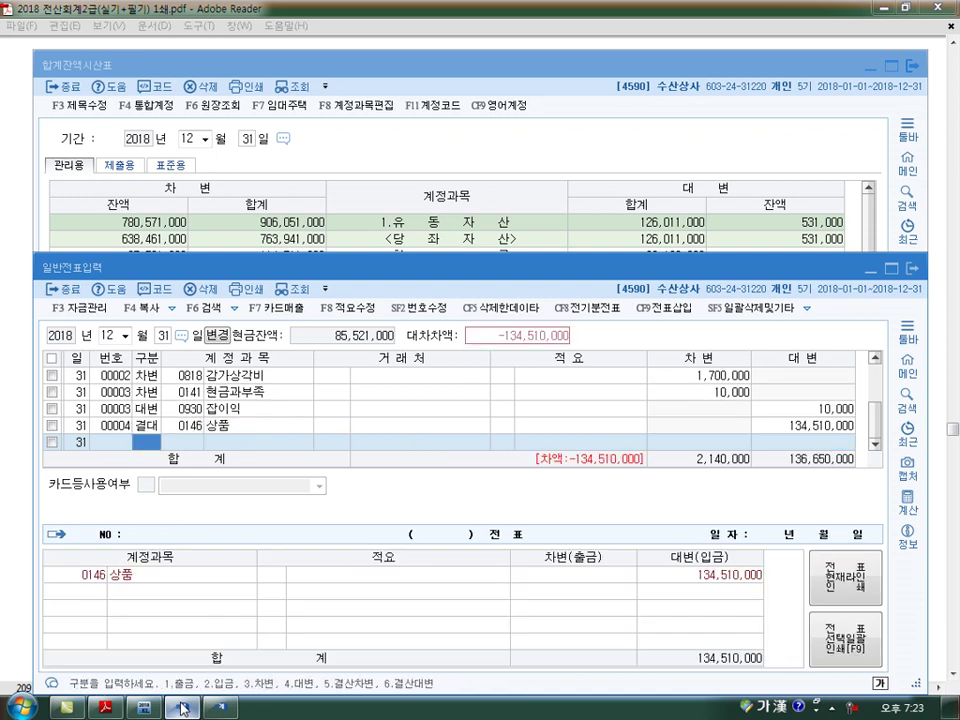
Balance the 상품 voucher with a closing debit (결산차변) line of 134,510,000 to account 451 상품매출원가.
text(5)
key(Return)
text(451)
key(Return)
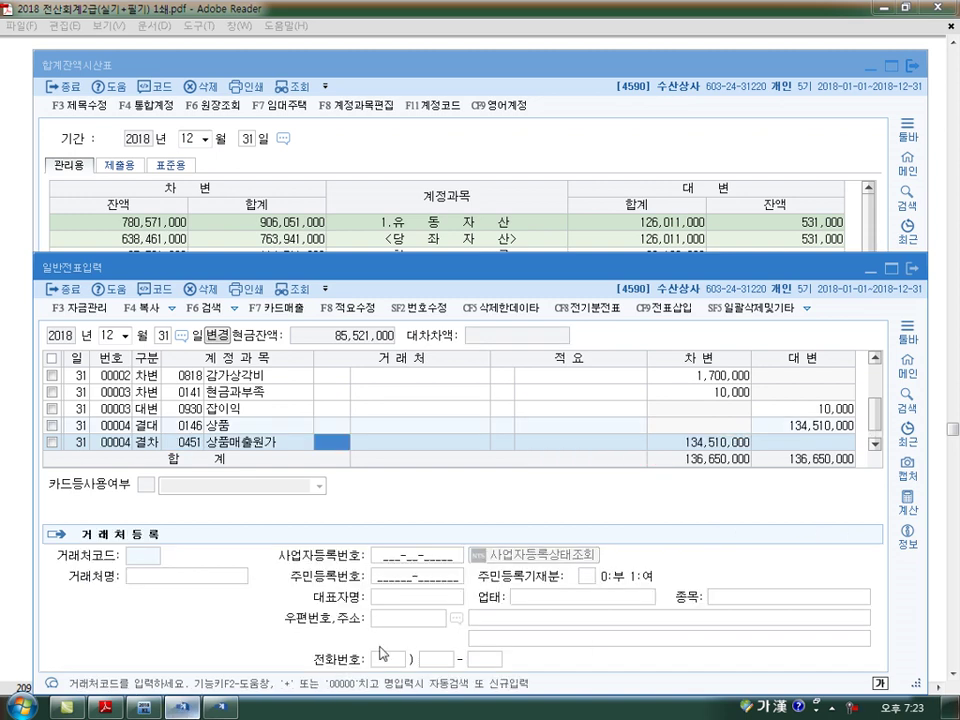
Recheck the 상품 balance in the refreshed December 31 합계잔액시산표, and switch to problem 7 of the exam PDF in Adobe Reader.
click(396, 132)
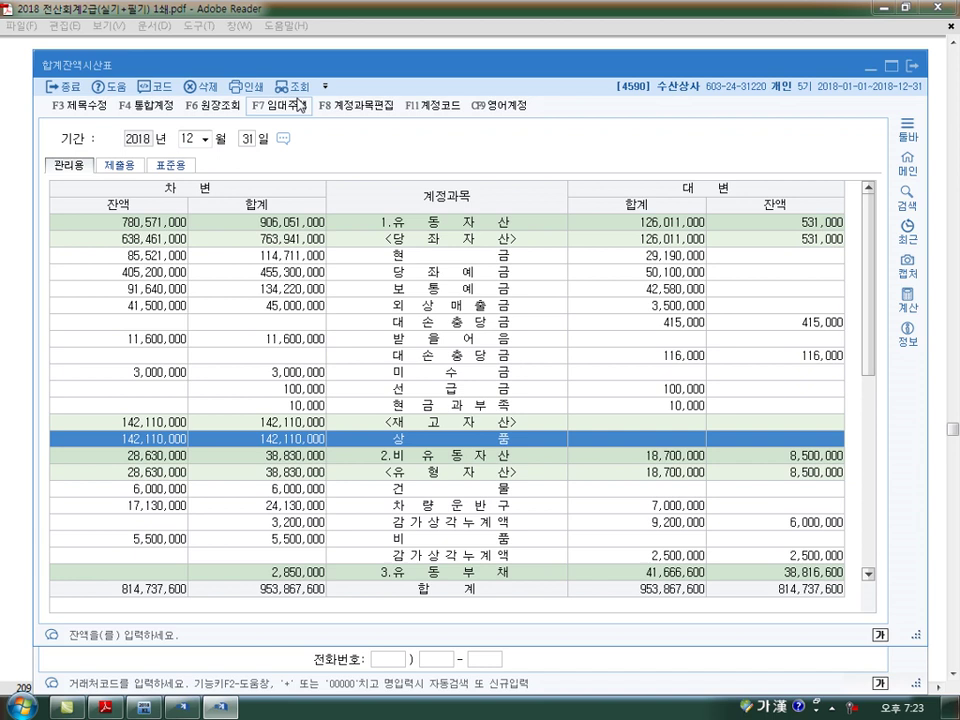
click(159, 440)
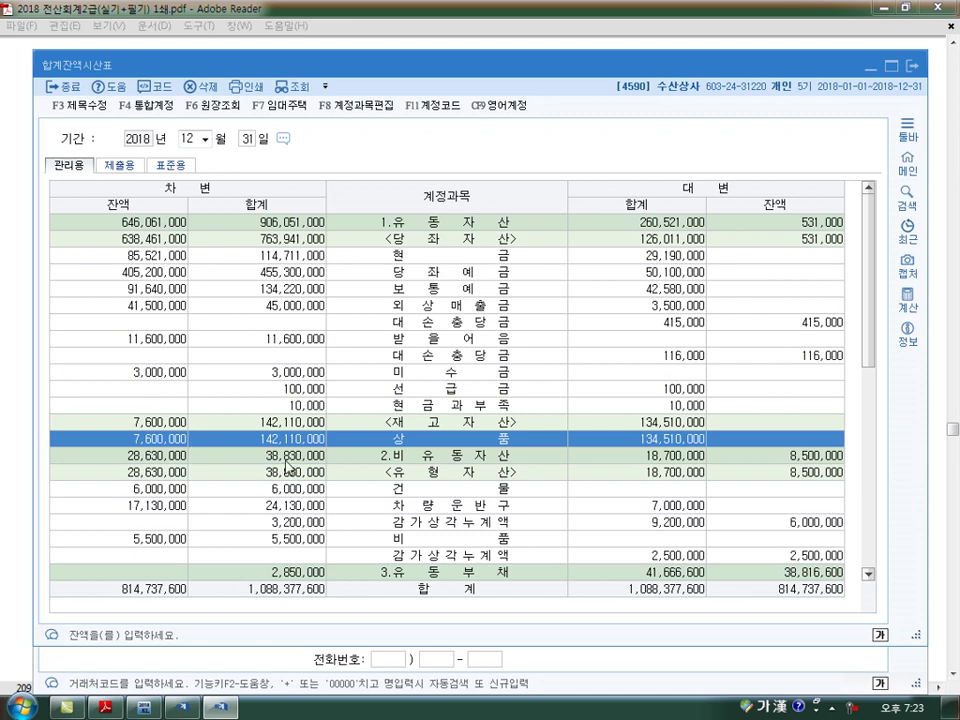
click(110, 710)
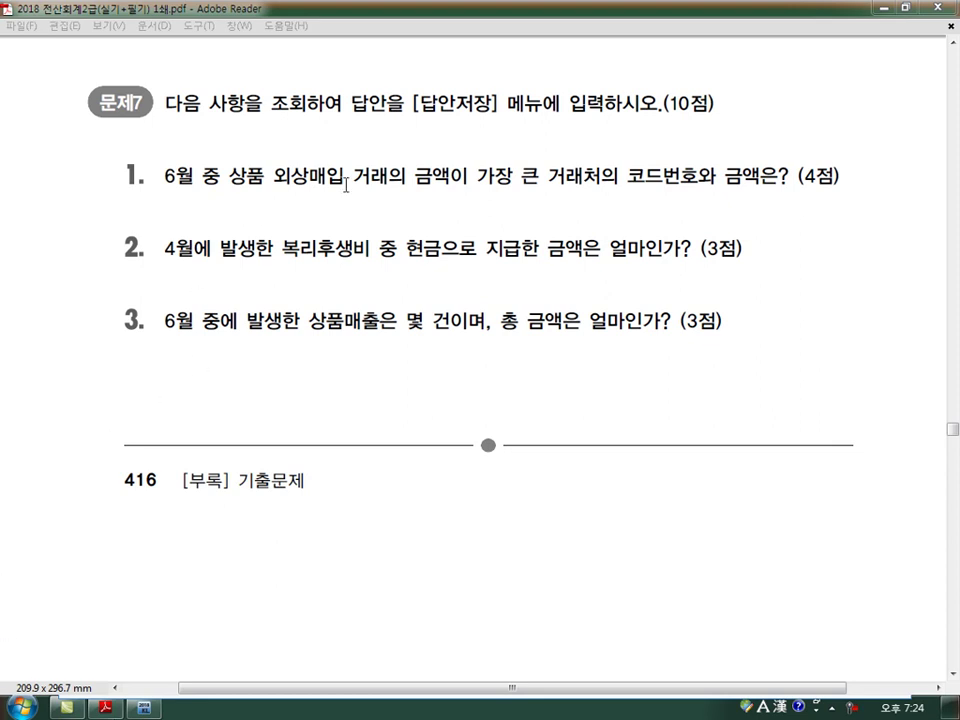
After reading problem 7's question 1, query KcLep's 거래처원장 for account 251 외상매입금, June 1 to June 30, 2018, for all 거래처.
drag(547, 176, 600, 185)
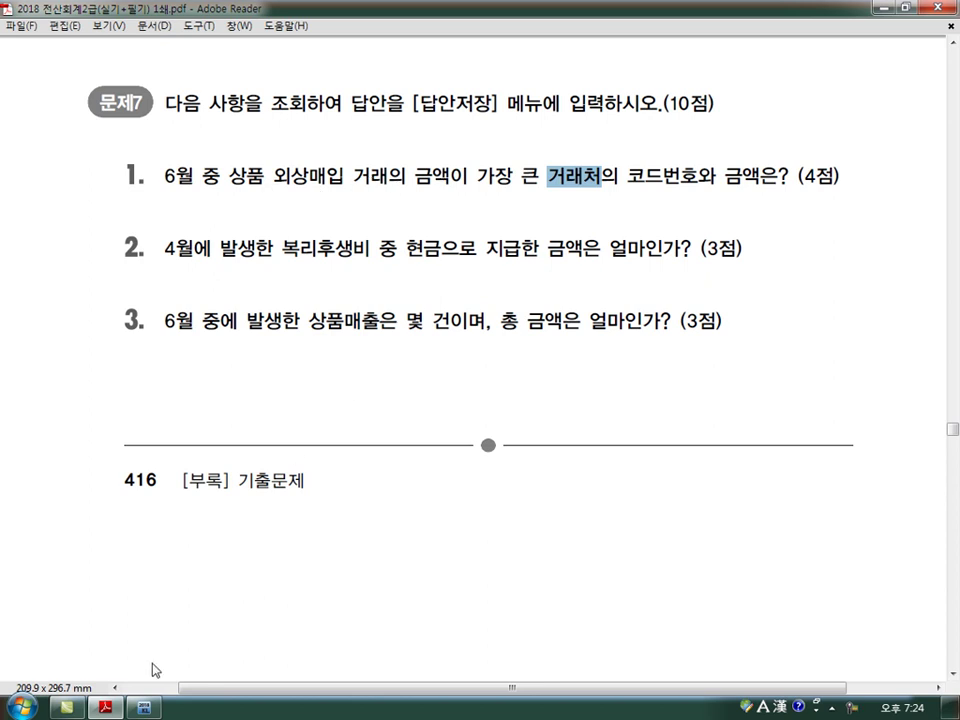
click(144, 707)
click(510, 213)
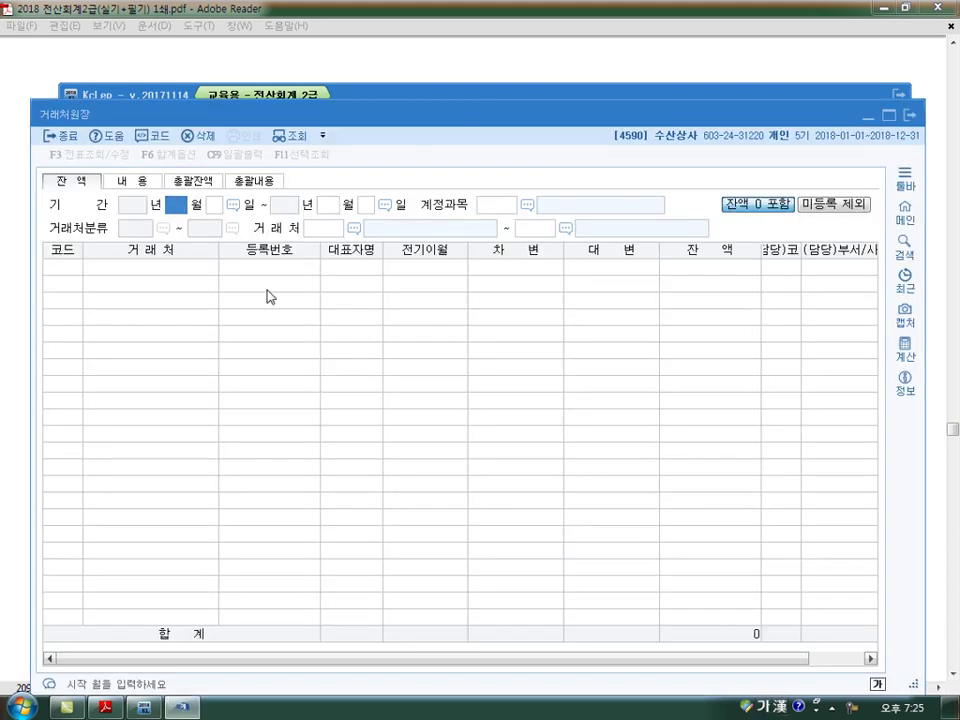
text(6)
key(Return)
key(Return)
key(Return)
key(Return)
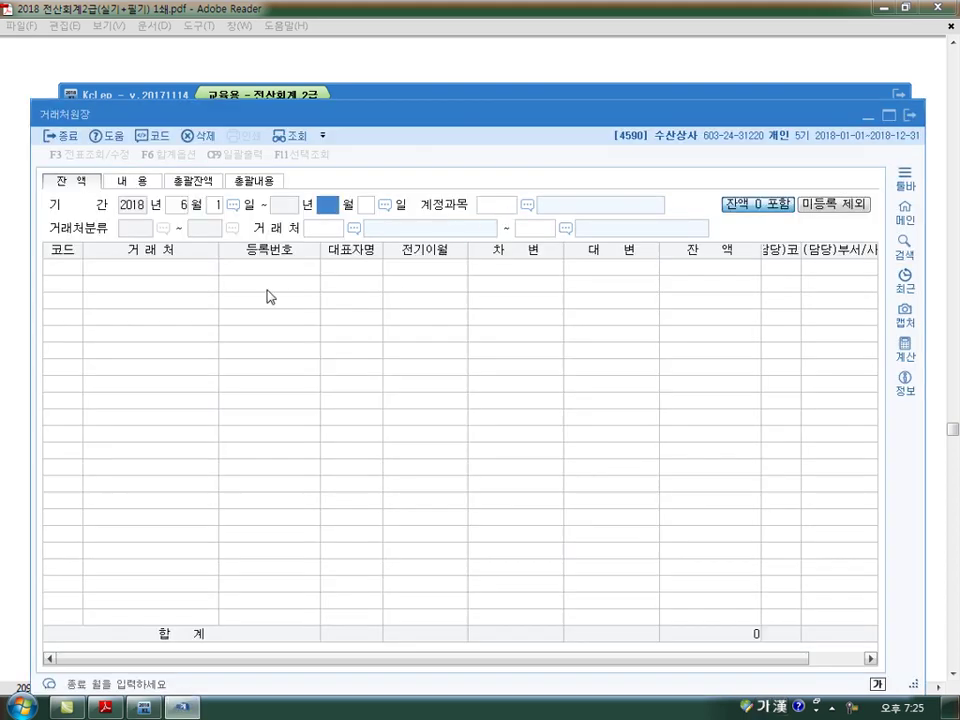
text(251)
key(Return)
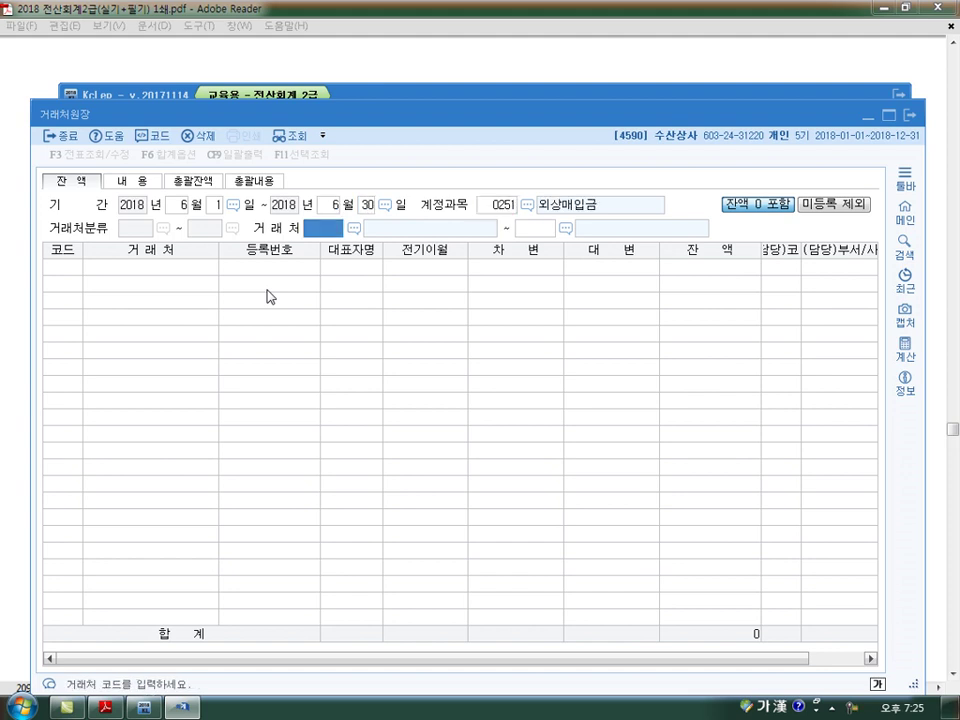
key(Return)
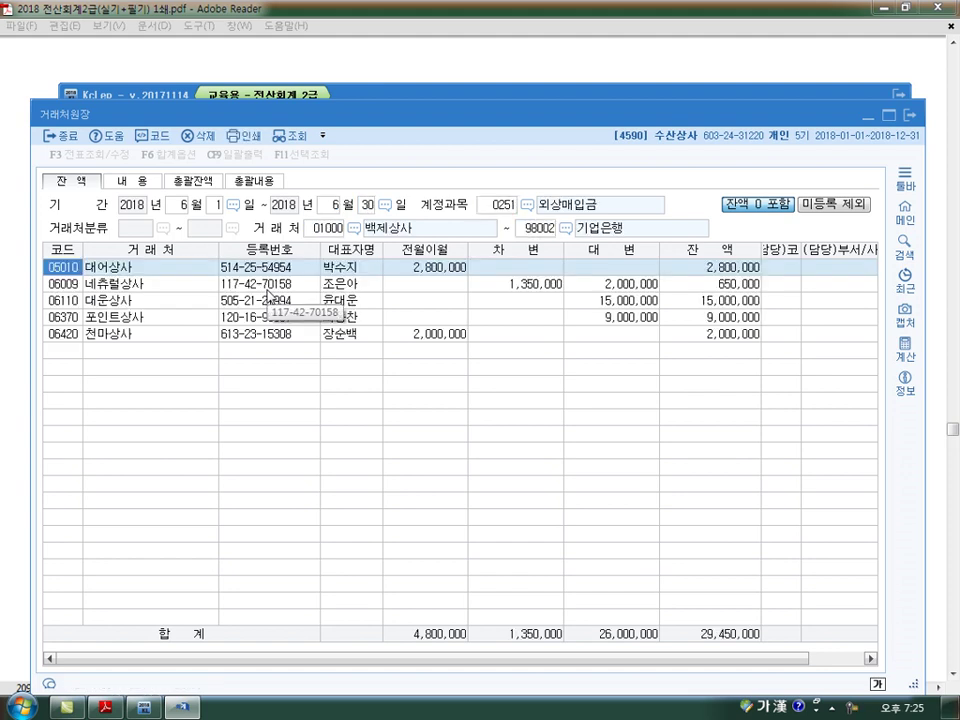
Compare the 거래처 by their June credit (대변) amounts to find the largest credit purchase, and close the 거래처원장.
click(620, 285)
click(615, 300)
click(612, 318)
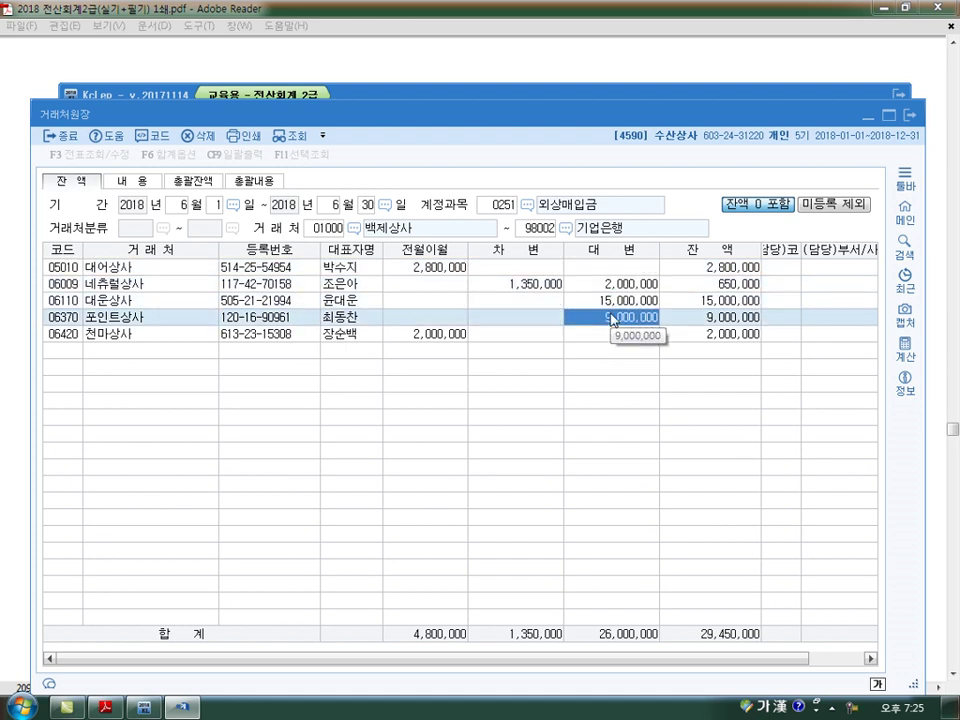
key(Up)
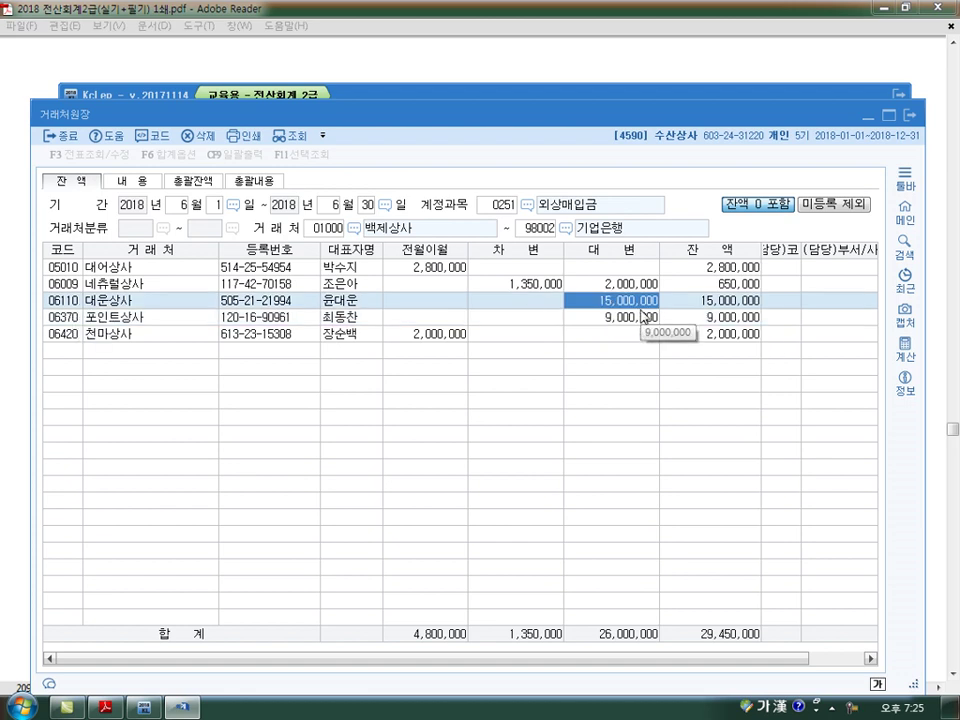
key(Escape)
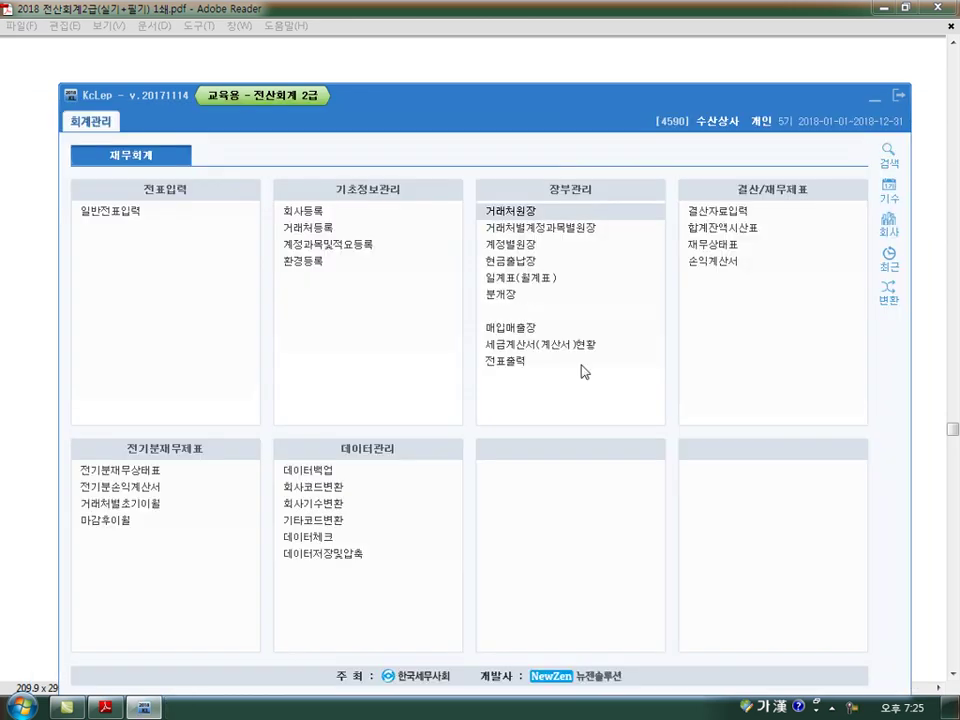
Read problem 7's question 2 about April 복리후생비 paid in cash in the Adobe Reader exam PDF, and return to KcLep.
click(105, 708)
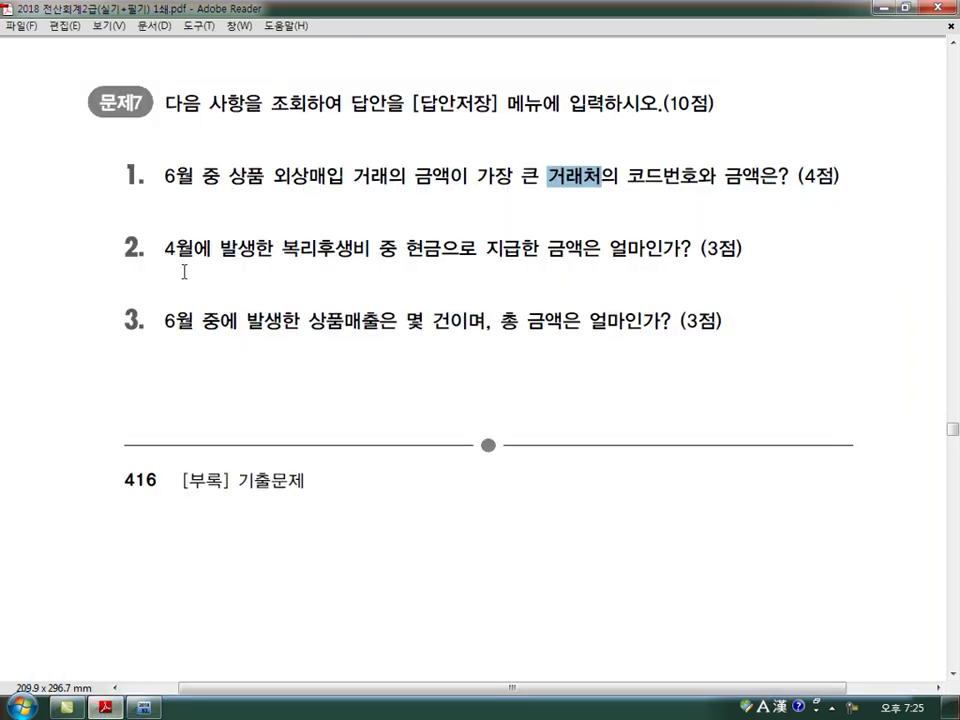
drag(296, 241, 447, 256)
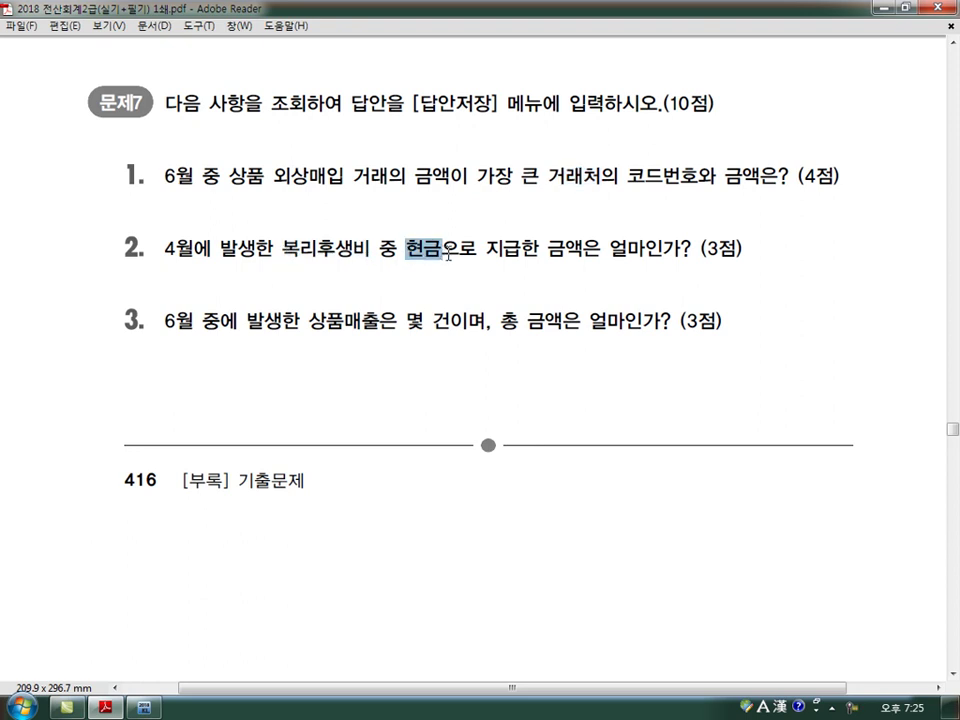
click(144, 707)
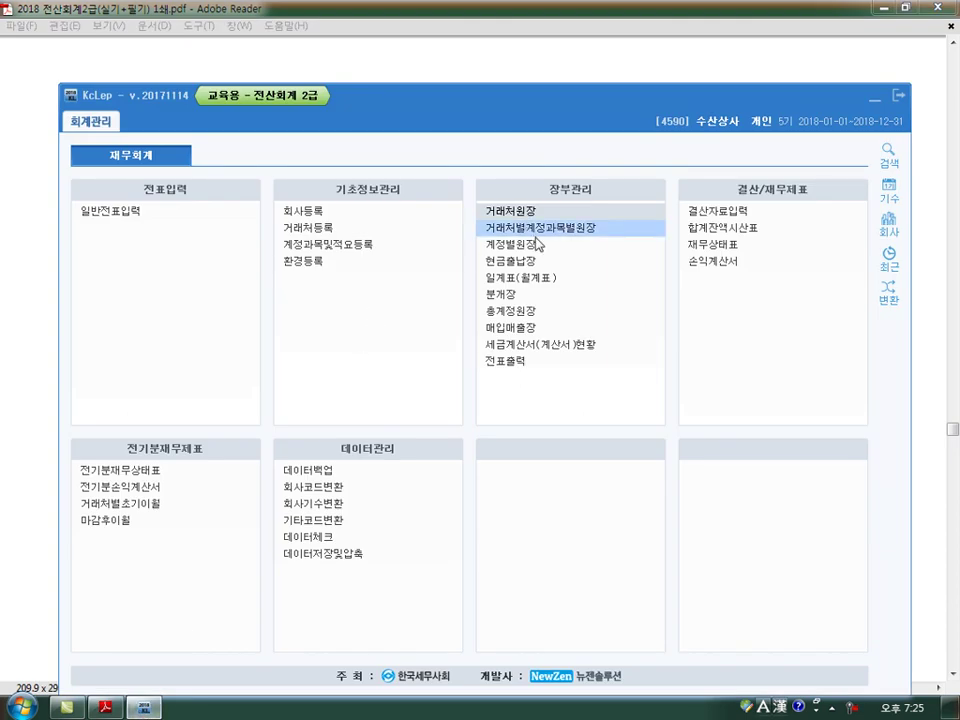
Query the 일계표(월계표) for April 1 to April 30, 2018, check the cash (현금) debit of 복리후생비, and close it.
click(537, 277)
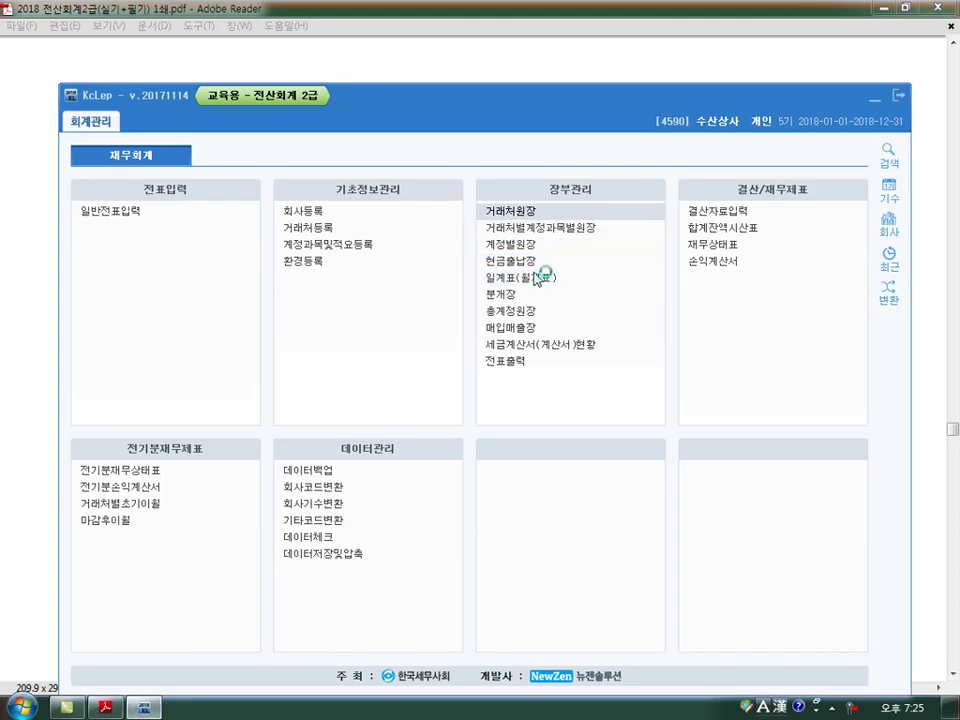
text(4)
key(Return)
key(Return)
text(4)
key(Return)
key(Return)
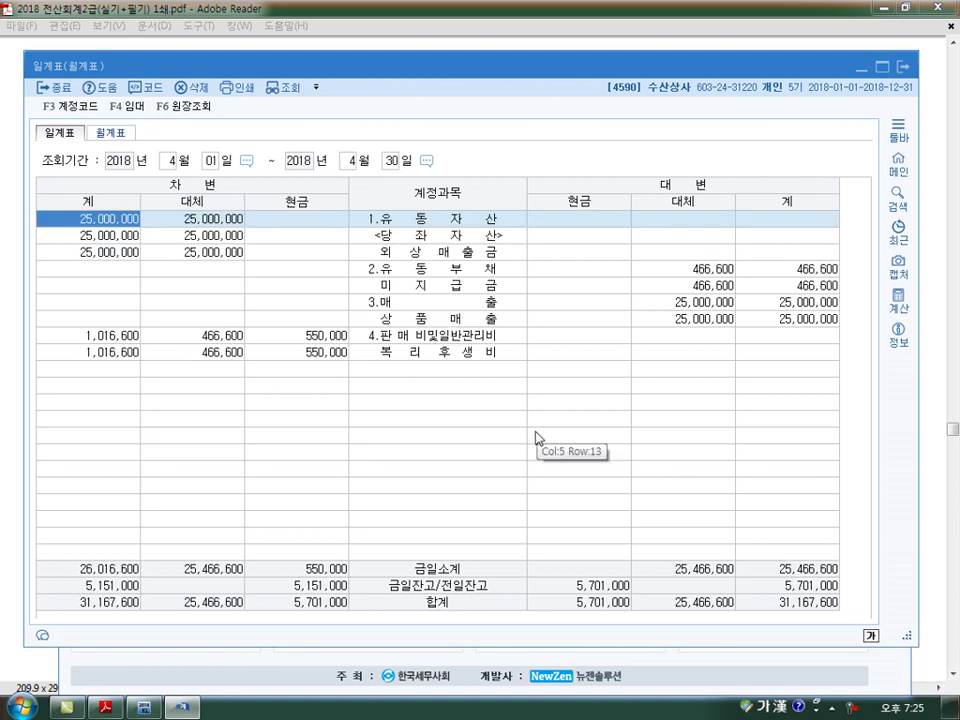
click(316, 354)
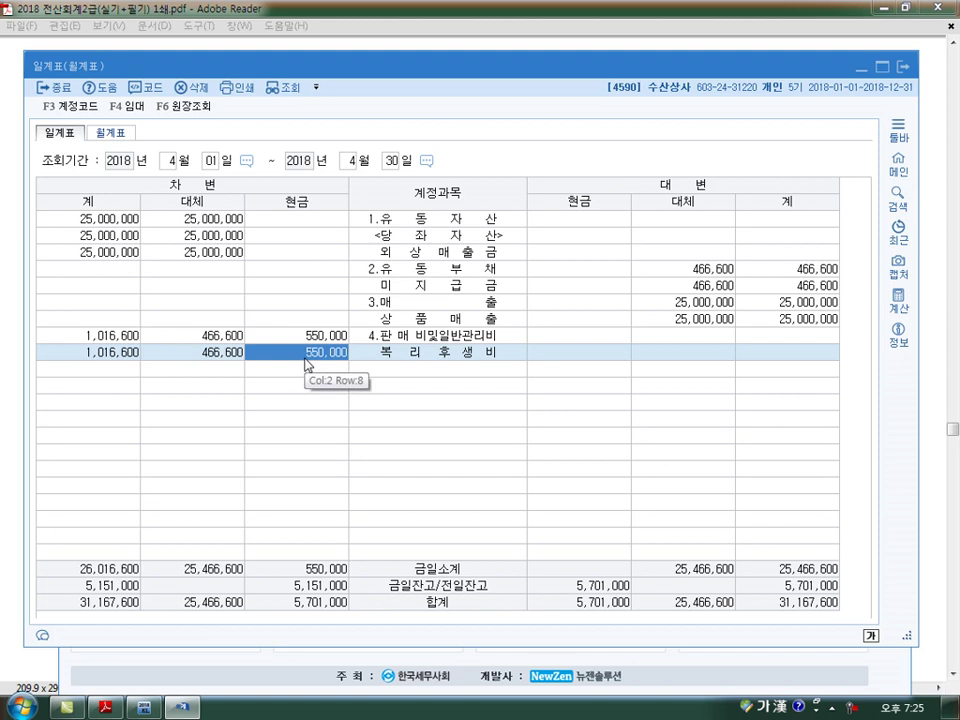
key(Escape)
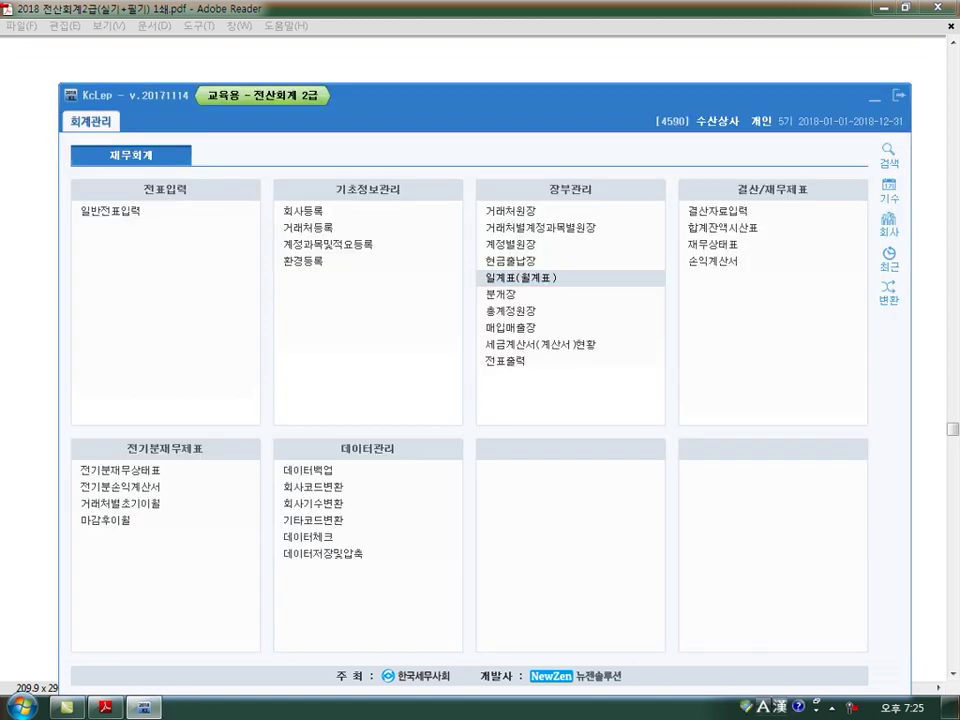
Switch to the exam PDF in Adobe Reader and read problem 7's question 3 about the June 상품매출 transactions.
click(118, 709)
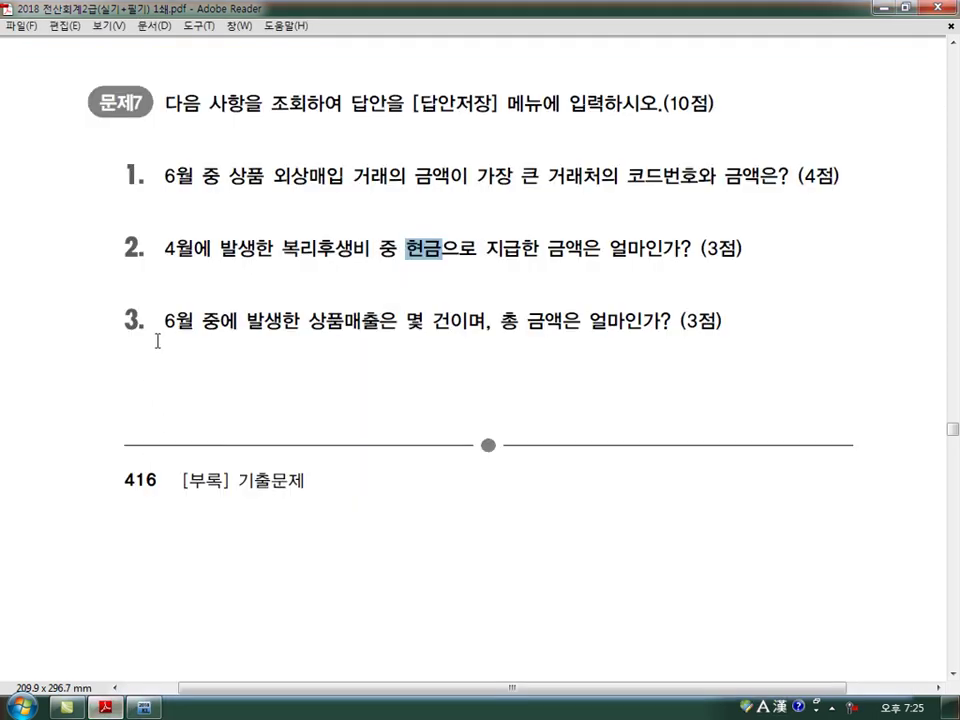
drag(307, 321, 362, 321)
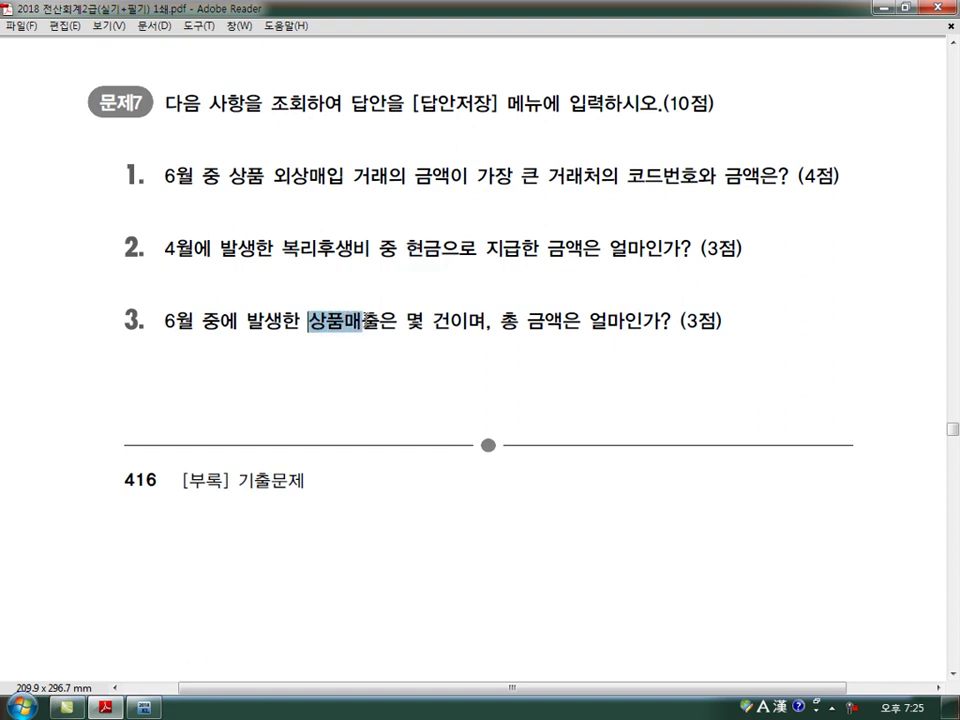
drag(379, 332, 311, 338)
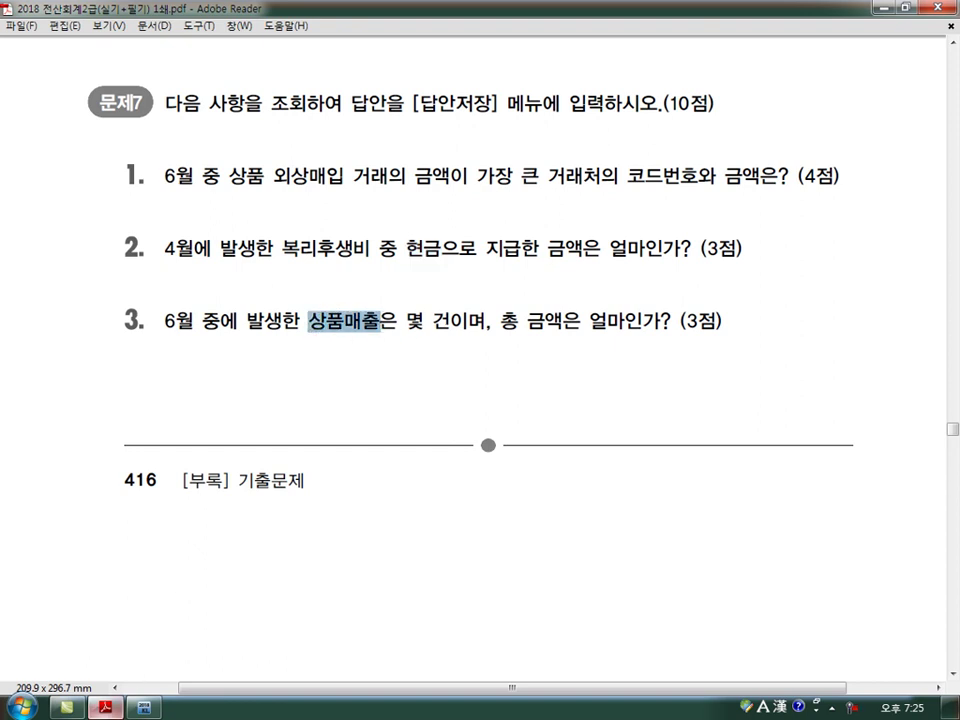
Switch to KcLep and query the 계정별원장 for account 401 상품매출 from June 1 to June 30, 2018.
click(144, 708)
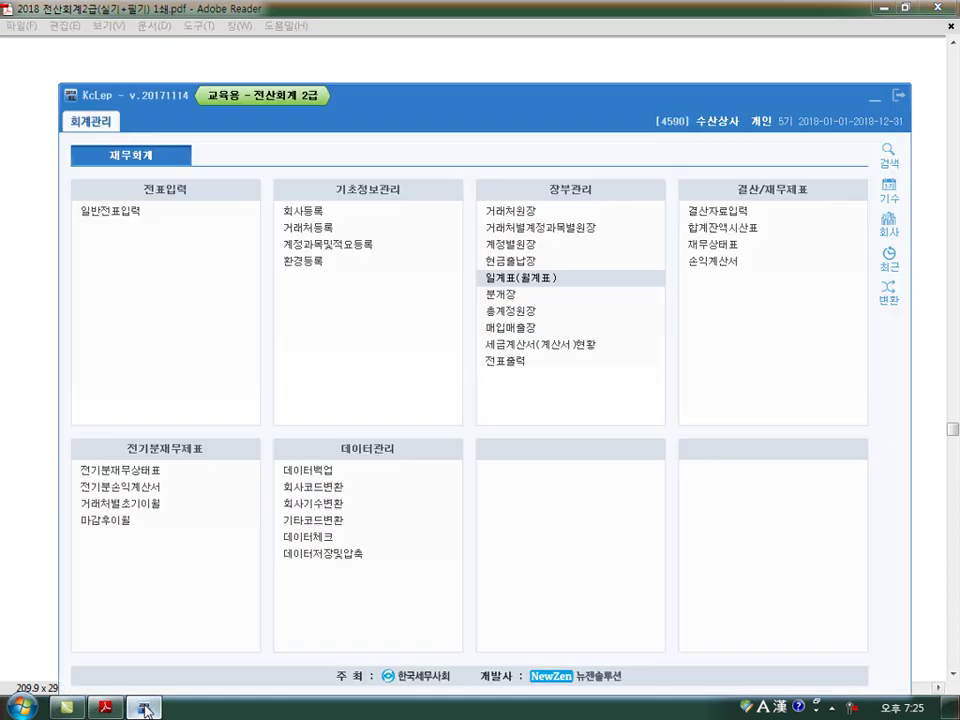
click(519, 246)
text(6)
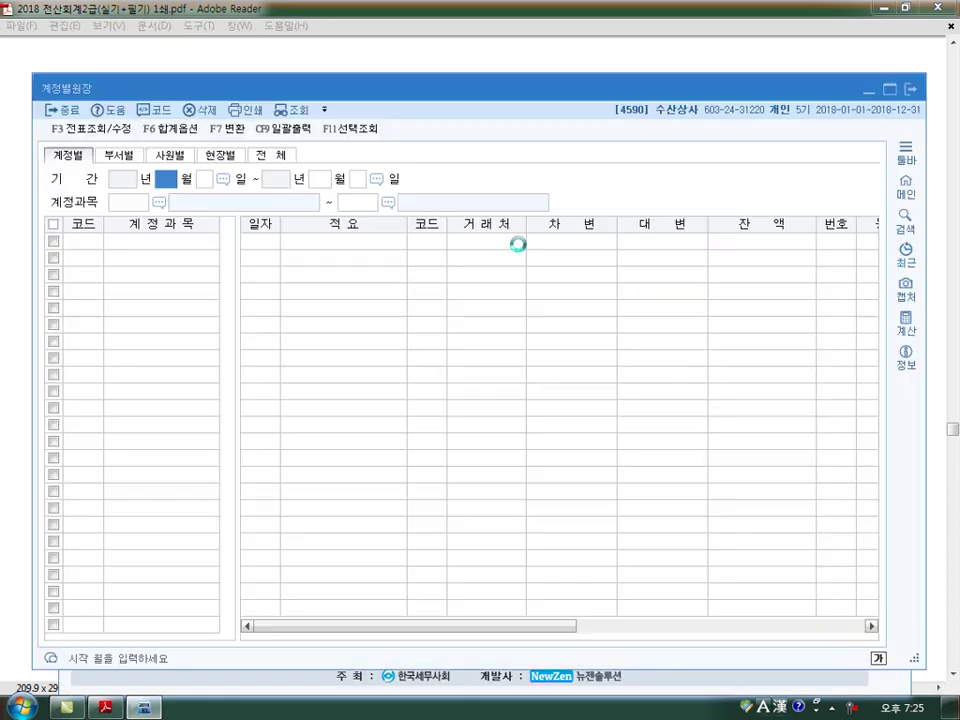
key(Return)
text(1)
key(Return)
text(6)
key(Return)
text(30)
key(Return)
text(401)
key(Return)
text(401)
key(Return)
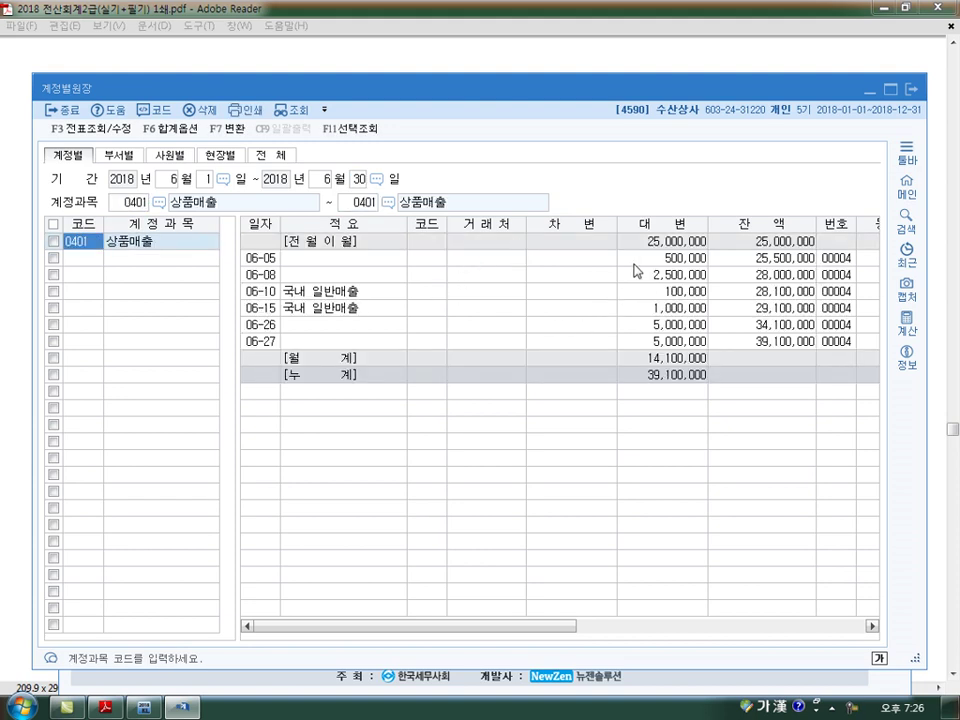
Count the June 상품매출 credit entries, check their monthly total (월계), and close the 계정별원장.
click(668, 259)
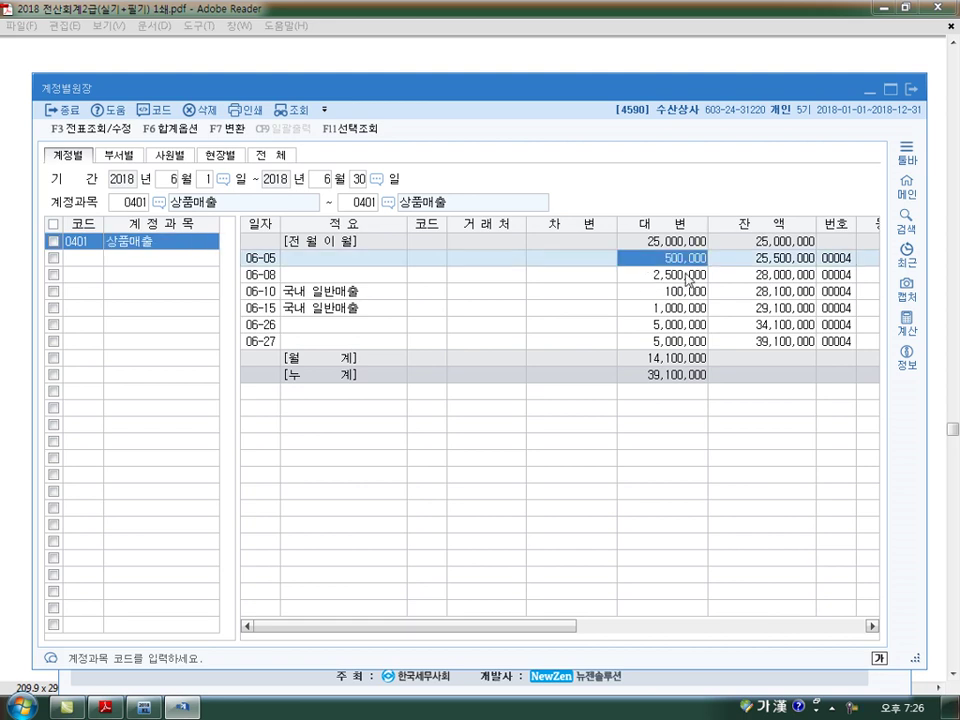
key(Down)
key(Down)
key(Down)
key(Down)
key(Down)
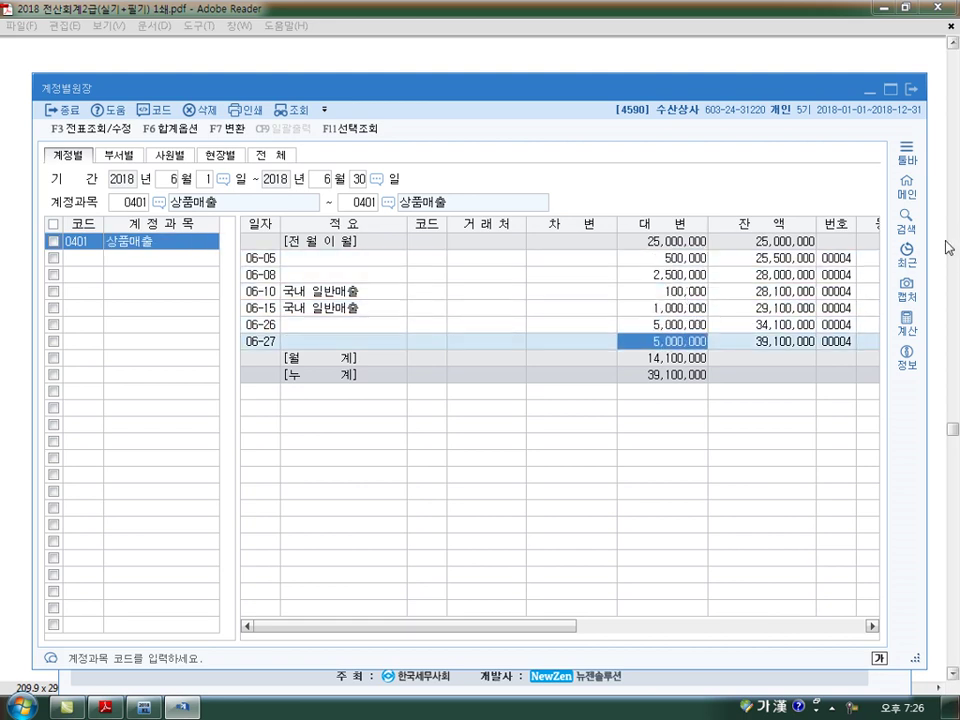
click(670, 358)
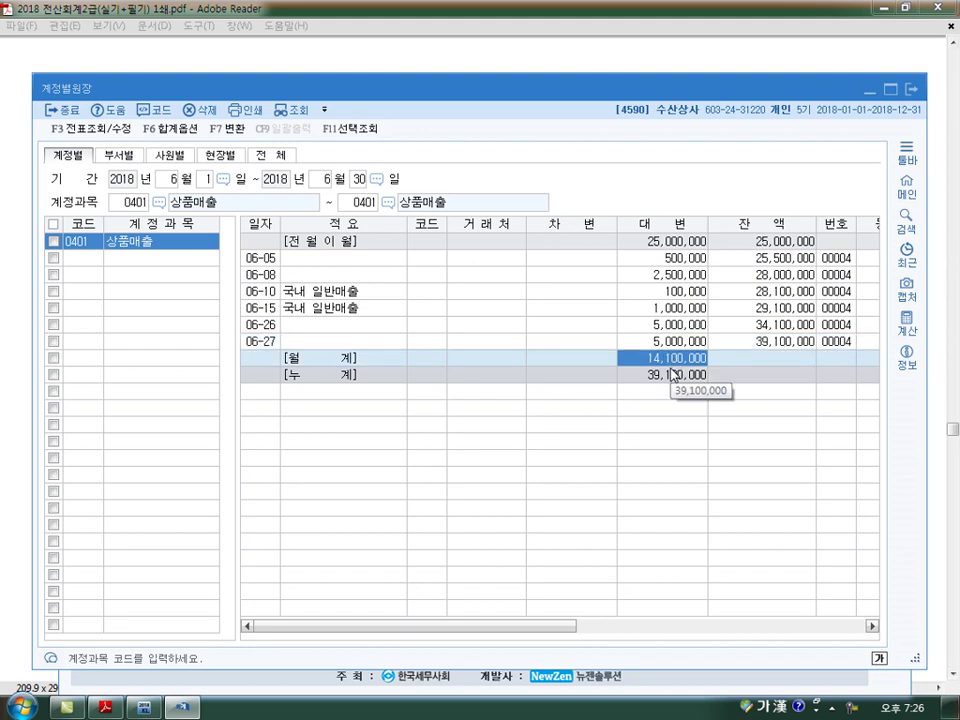
click(911, 89)
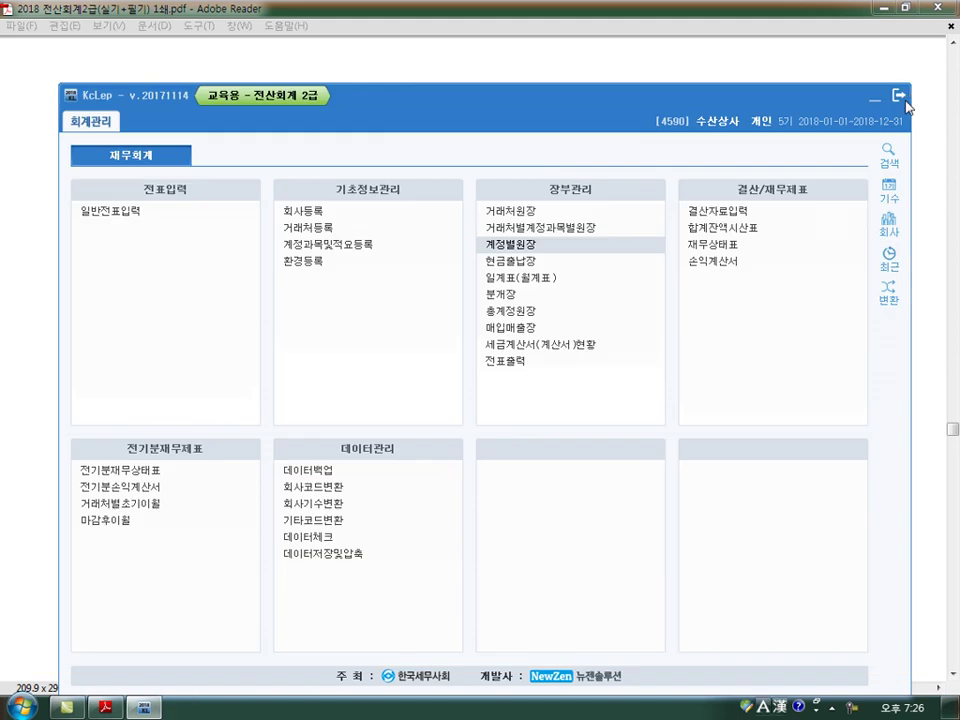